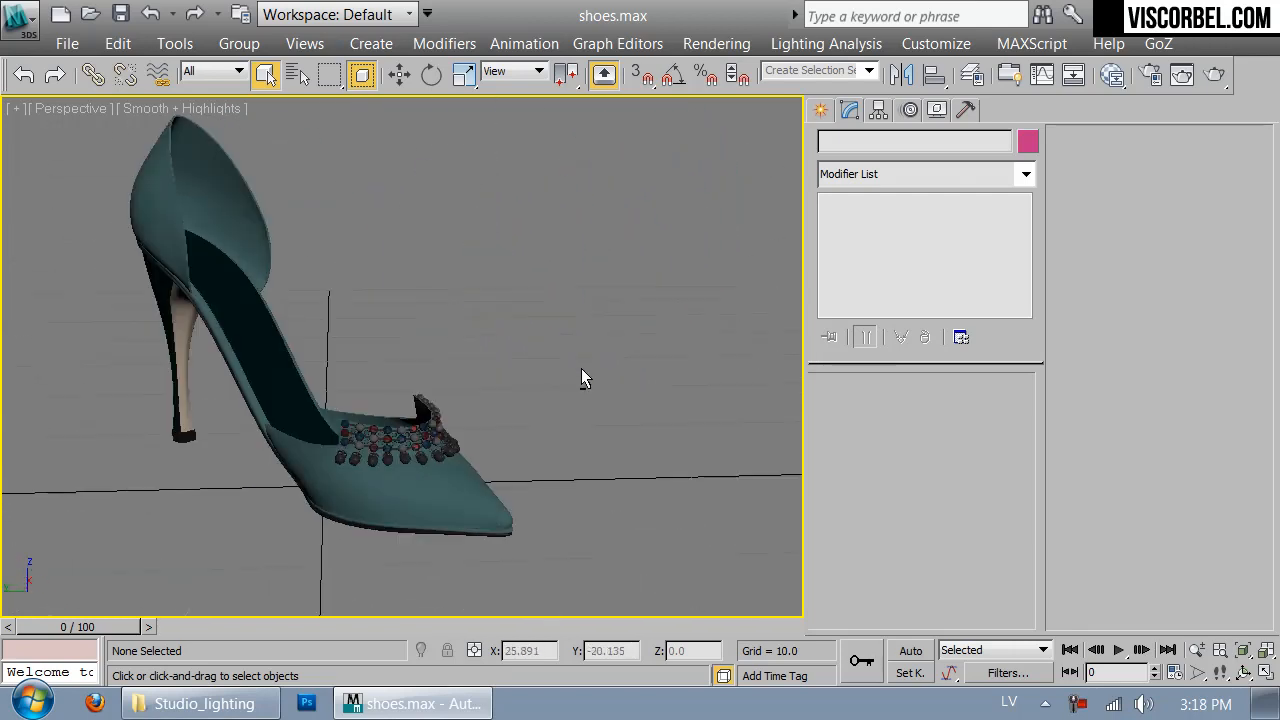
- Switch to Firefox, search Google for "light box photography", and open the image result showing a white box lit by three lamps
{"action": "left_click", "coordinate": [95, 703]}
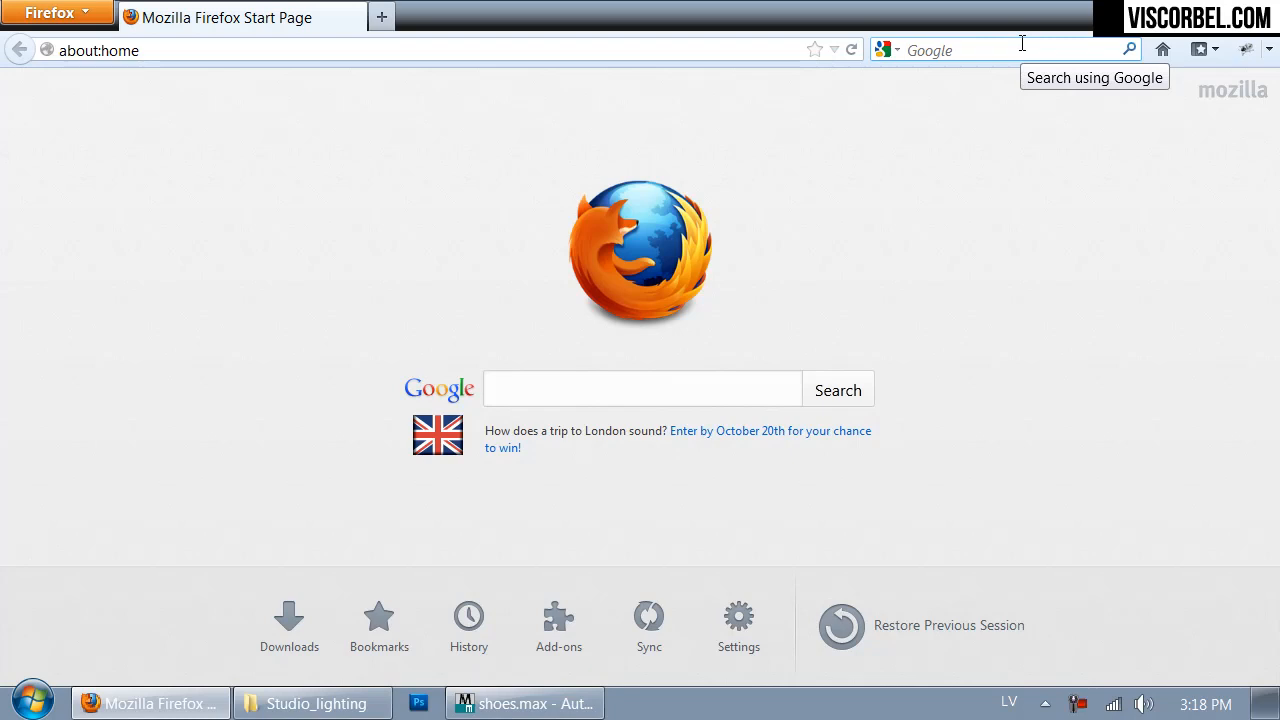
{"action": "left_click", "coordinate": [1022, 43]}
{"action": "type", "text": "light box photograph"}
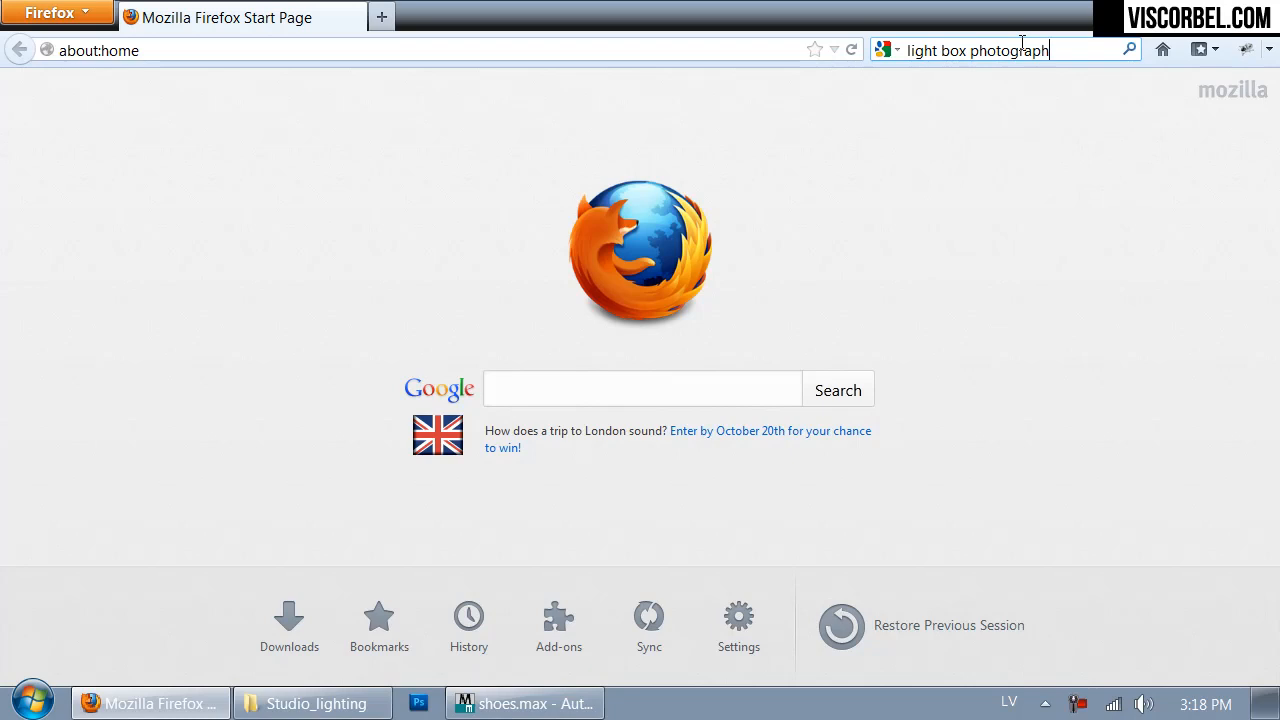
{"action": "type", "text": "y"}
{"action": "key", "text": "Return"}
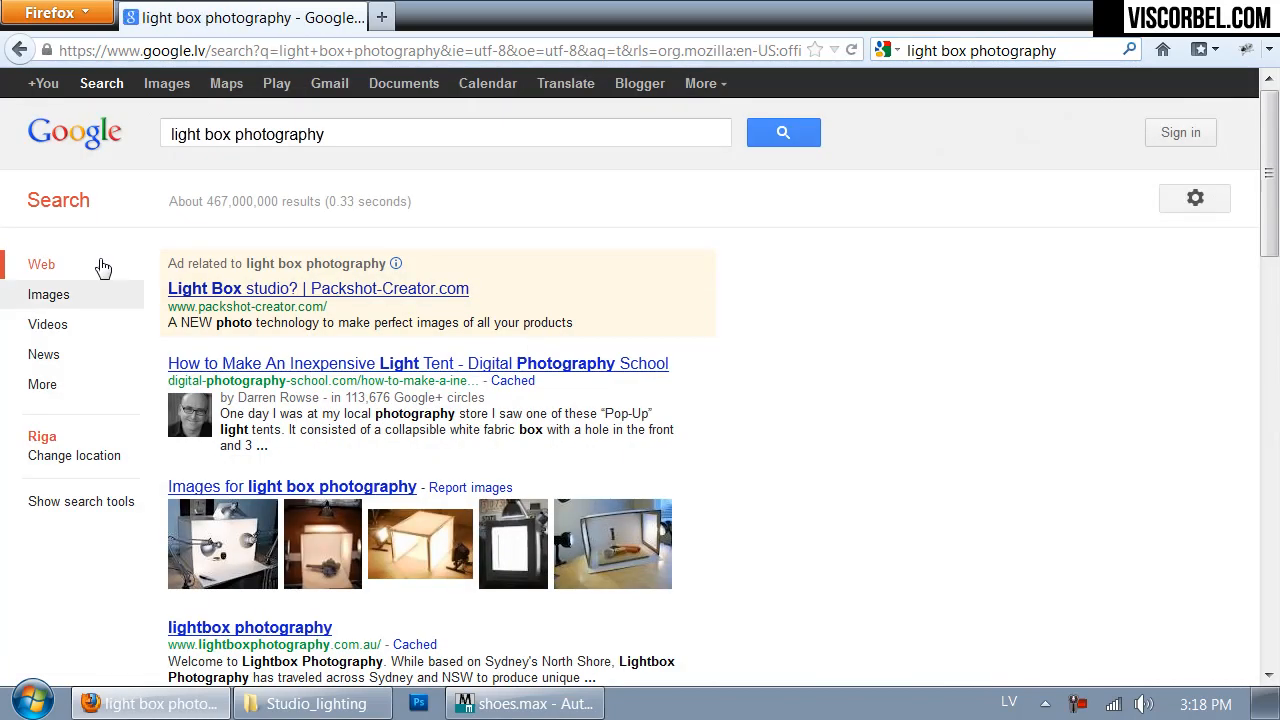
{"action": "left_click", "coordinate": [165, 83]}
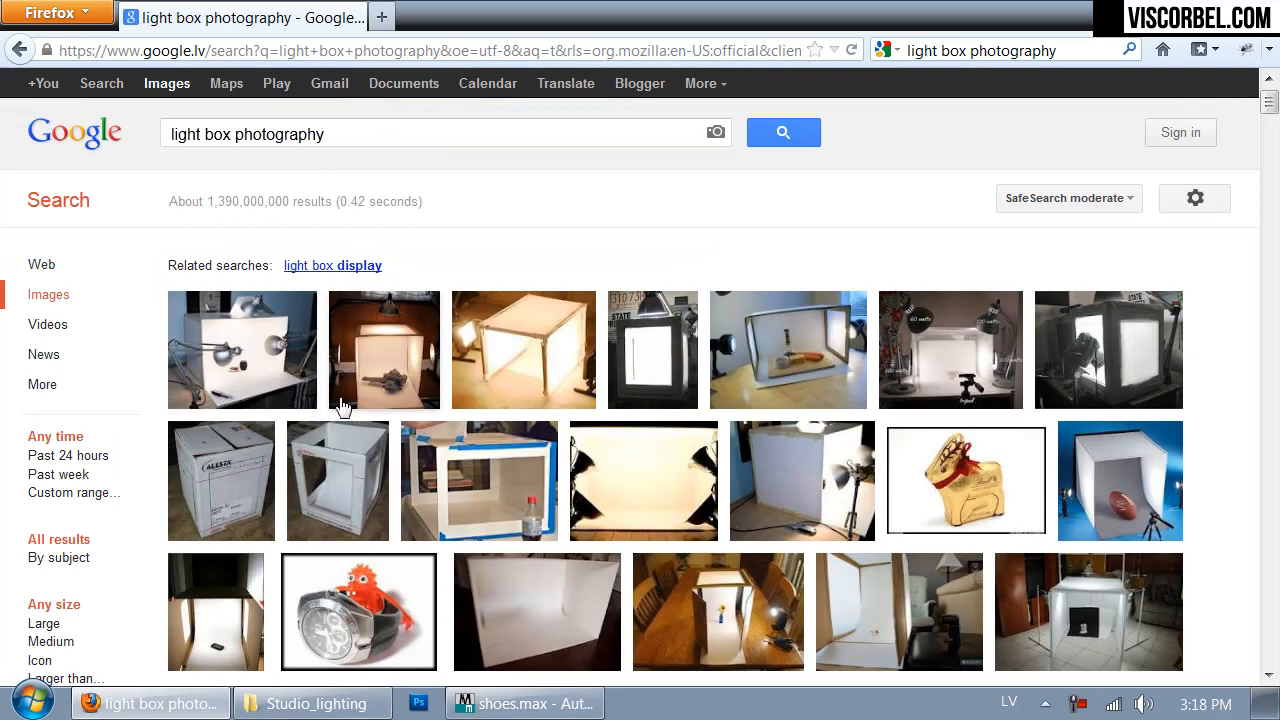
{"action": "left_click", "coordinate": [390, 362]}
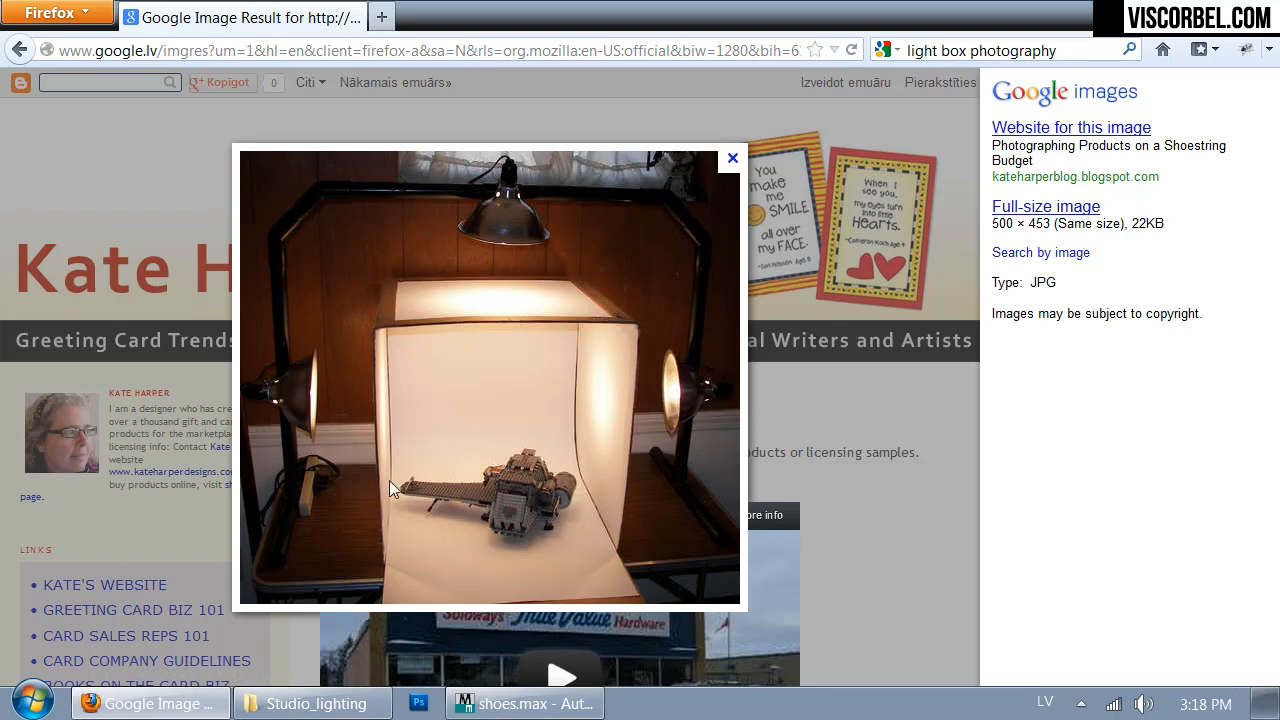
- Switch to 3ds Max and draw a box about 42 long and 43 wide around the shoe in the Top view
{"action": "left_click", "coordinate": [525, 703]}
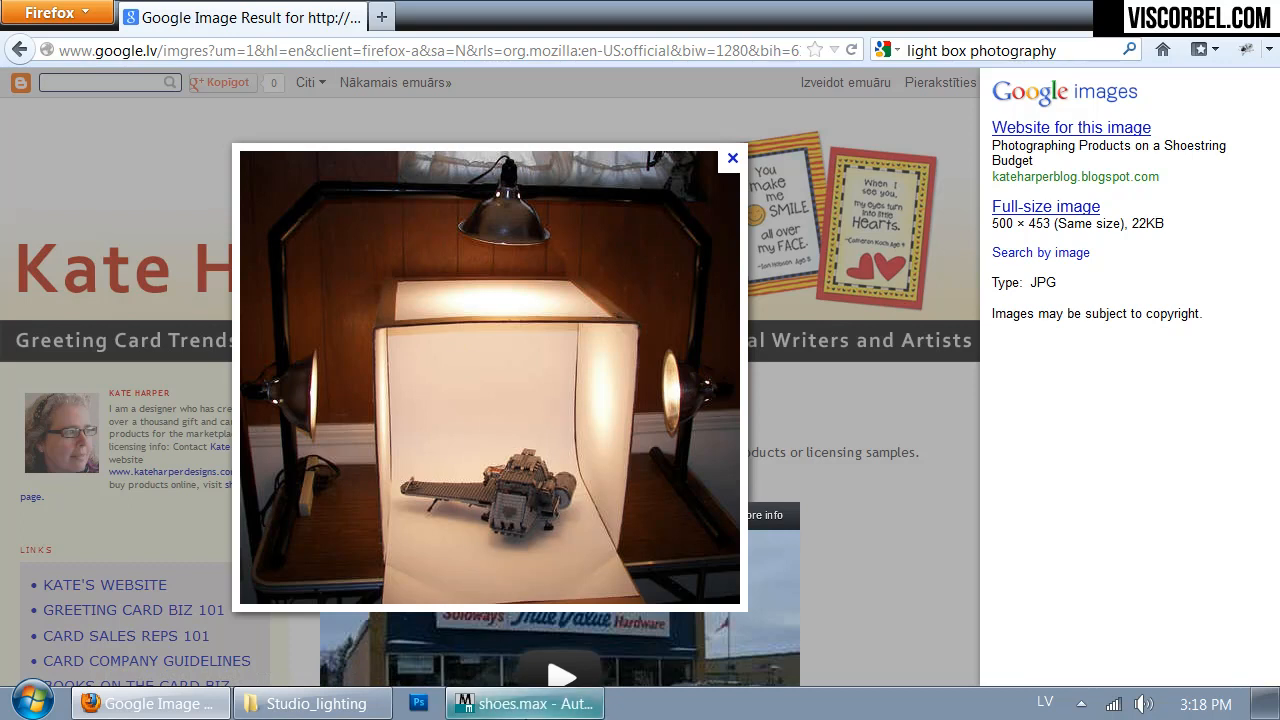
{"action": "key", "text": "t"}
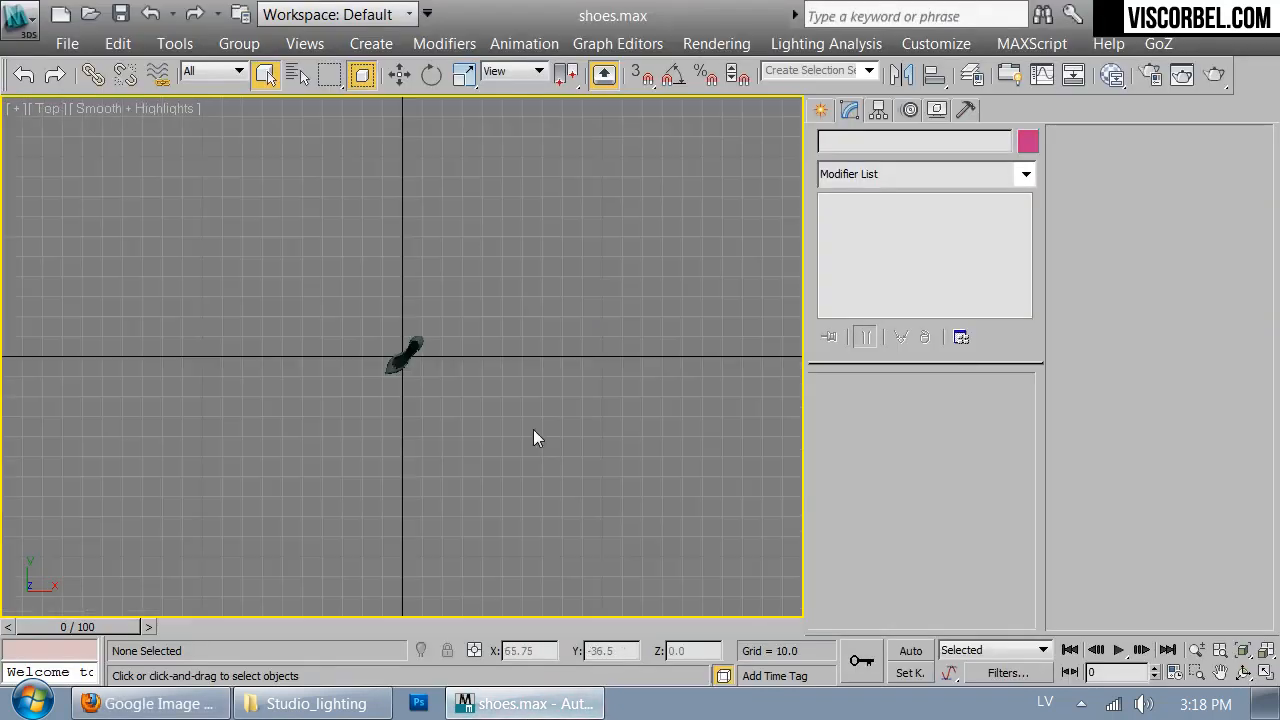
{"action": "scroll", "coordinate": [419, 330], "scroll_direction": "down", "scroll_amount": 5}
{"action": "right_click", "coordinate": [534, 340]}
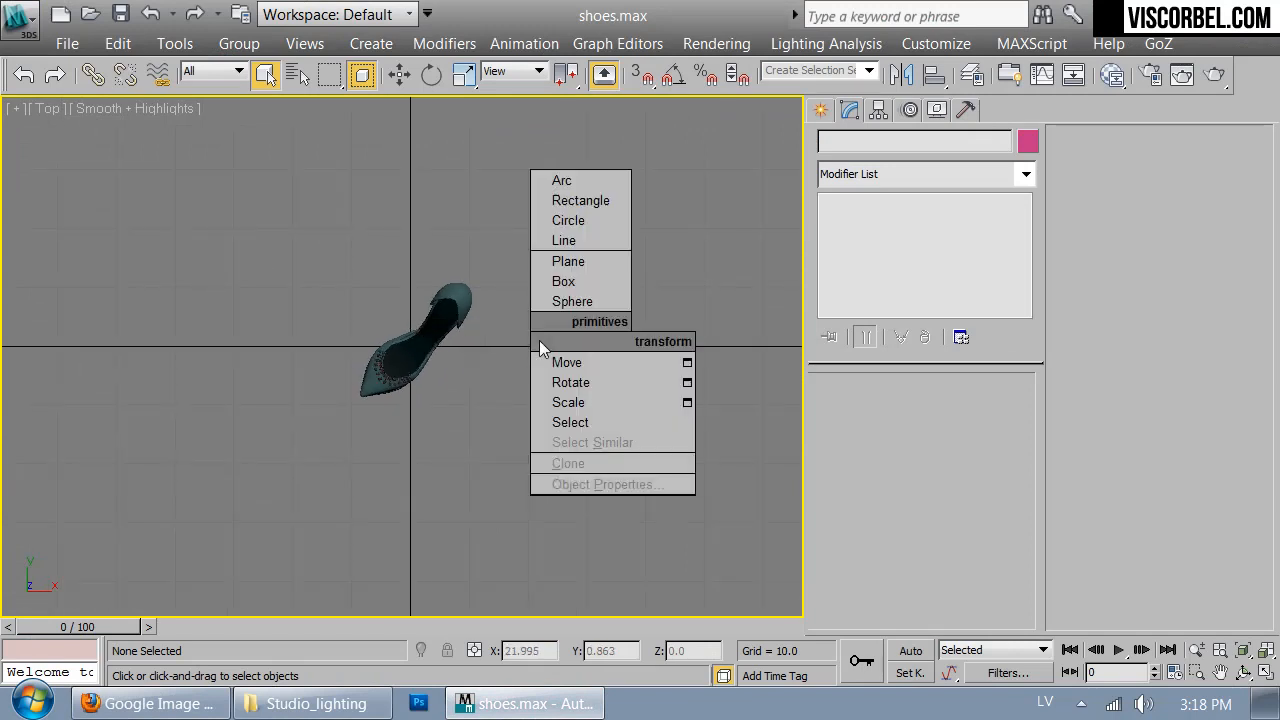
{"action": "left_click", "coordinate": [566, 281]}
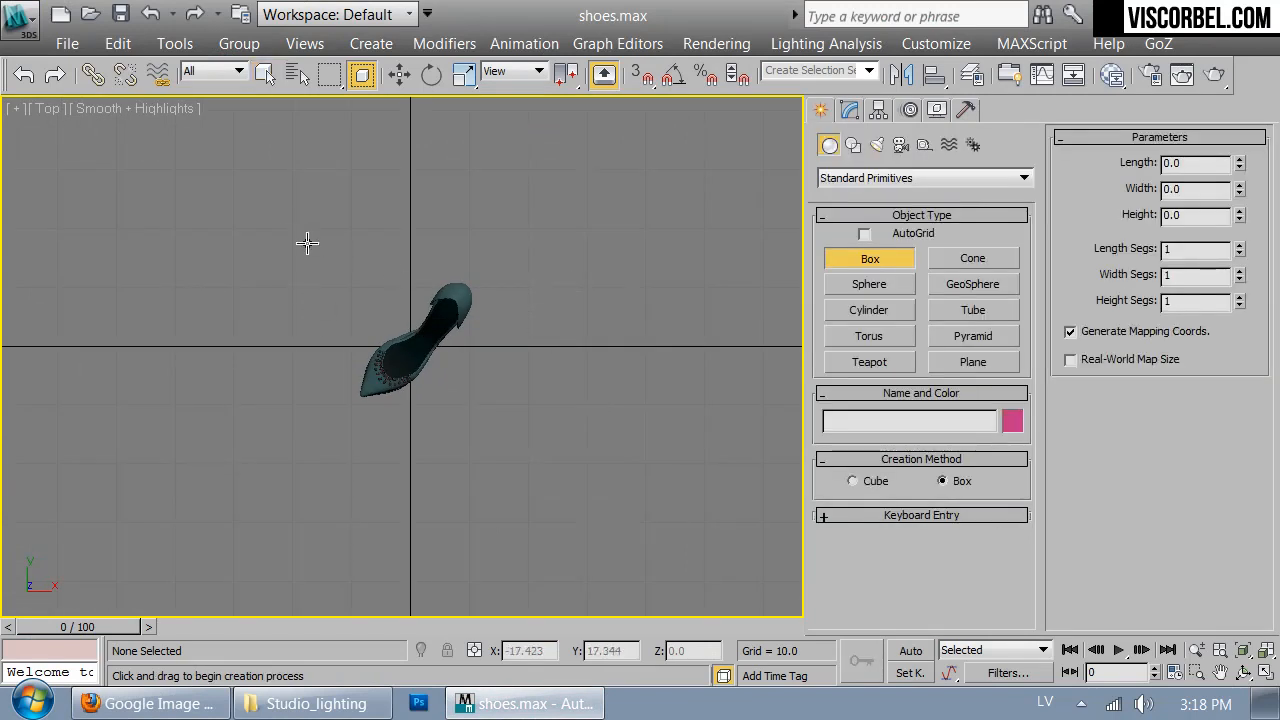
{"action": "left_click_drag", "start_coordinate": [286, 223], "coordinate": [541, 470]}
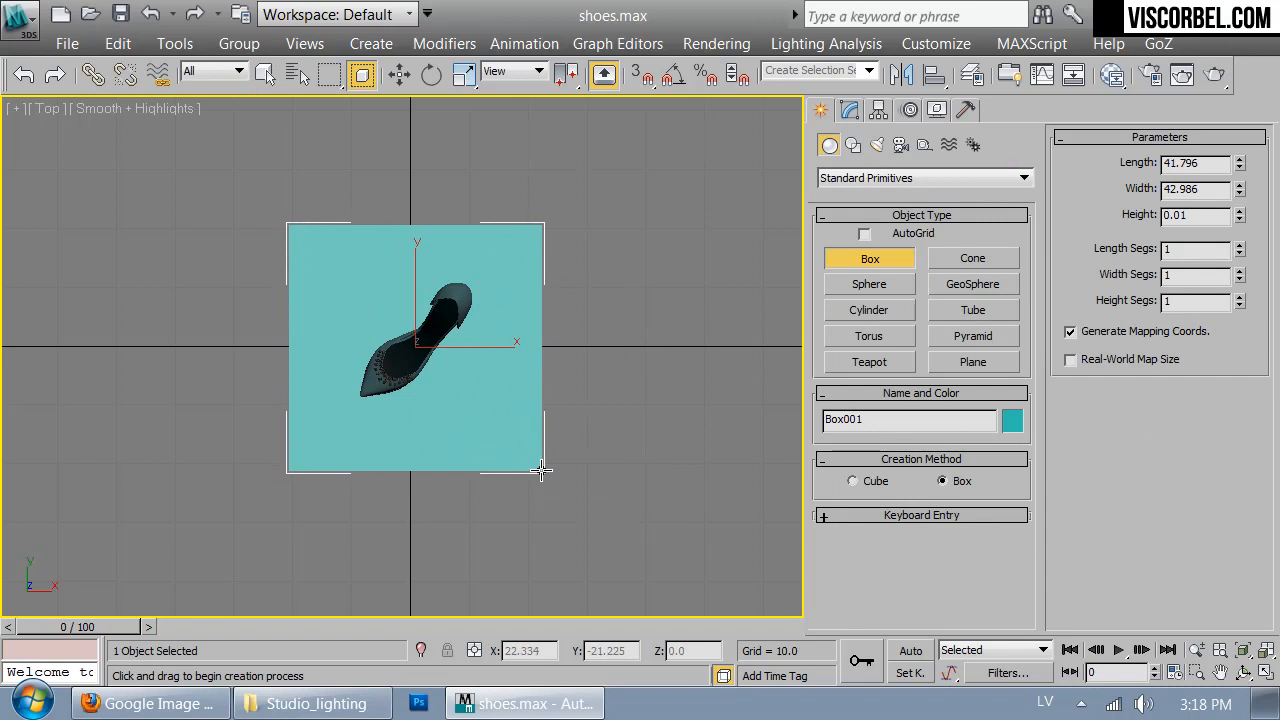
{"action": "left_click", "coordinate": [453, 287]}
- Convert the new box around the shoe to an Editable Poly, working in the Front view
{"action": "key", "text": "f"}
{"action": "key", "text": "z"}
{"action": "middle_click_drag", "start_coordinate": [482, 325], "coordinate": [508, 325]}
{"action": "key", "text": "F3"}
{"action": "right_click", "coordinate": [476, 356]}
{"action": "right_click", "coordinate": [497, 360]}
{"action": "mouse_move", "coordinate": [688, 557]}
{"action": "left_click", "coordinate": [766, 577]}
- Raise the box's upper vertices in the Front view to make the box taller than the shoe
{"action": "scroll", "coordinate": [418, 318], "scroll_direction": "down", "scroll_amount": 2}
{"action": "key", "text": "1"}
{"action": "left_click_drag", "start_coordinate": [131, 146], "coordinate": [776, 294]}
{"action": "key", "text": "w"}
{"action": "left_click_drag", "start_coordinate": [427, 160], "coordinate": [427, 110]}
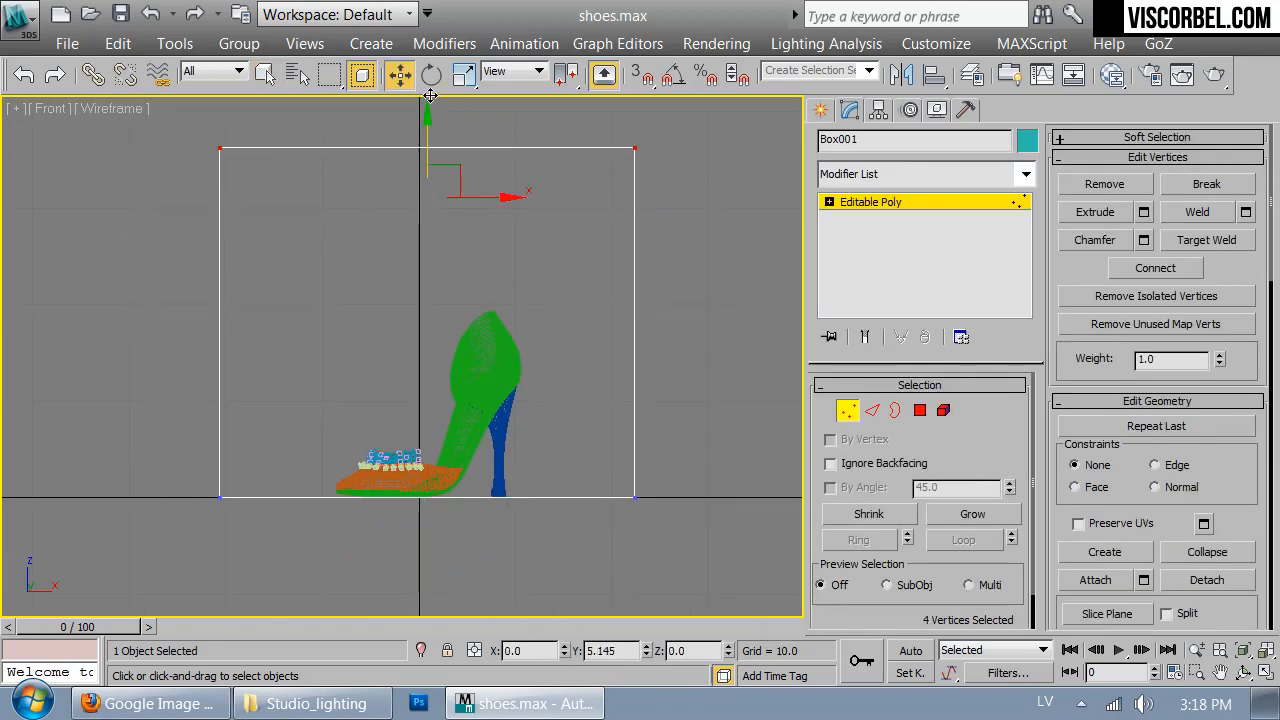
{"action": "key", "text": "1"}
- Delete the box's front polygon in the shaded Perspective view to open the box towards the shoe
{"action": "key", "text": "p"}
{"action": "key", "text": "z"}
{"action": "key", "text": "F3"}
{"action": "mouse_move", "coordinate": [609, 350]}
{"action": "middle_mouse_down", "text": "alt"}
{"action": "mouse_move", "coordinate": [517, 372]}
{"action": "mouse_move", "coordinate": [600, 324]}
{"action": "middle_mouse_up", "text": "alt"}
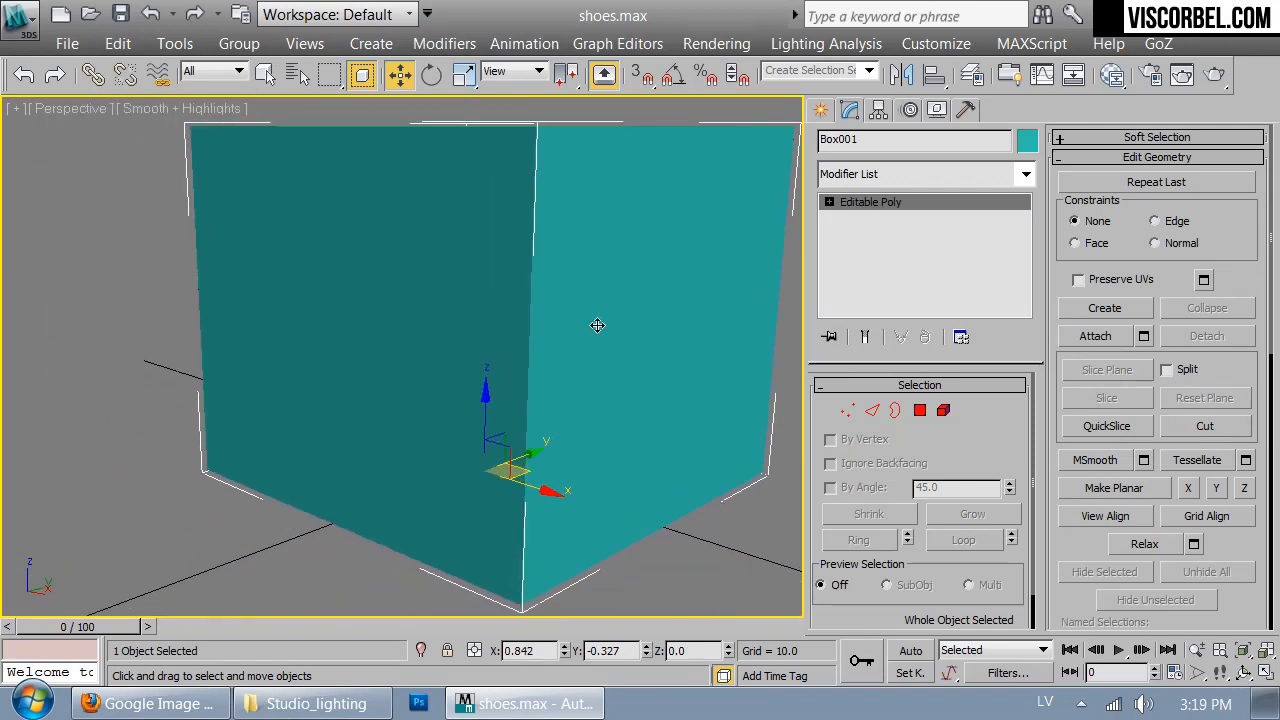
{"action": "key", "text": "4"}
{"action": "left_click", "coordinate": [405, 340]}
{"action": "key", "text": "Delete"}
{"action": "middle_click_drag", "start_coordinate": [358, 399], "coordinate": [451, 389], "text": "alt"}
{"action": "key", "text": "1"}
{"action": "key", "text": "1"}
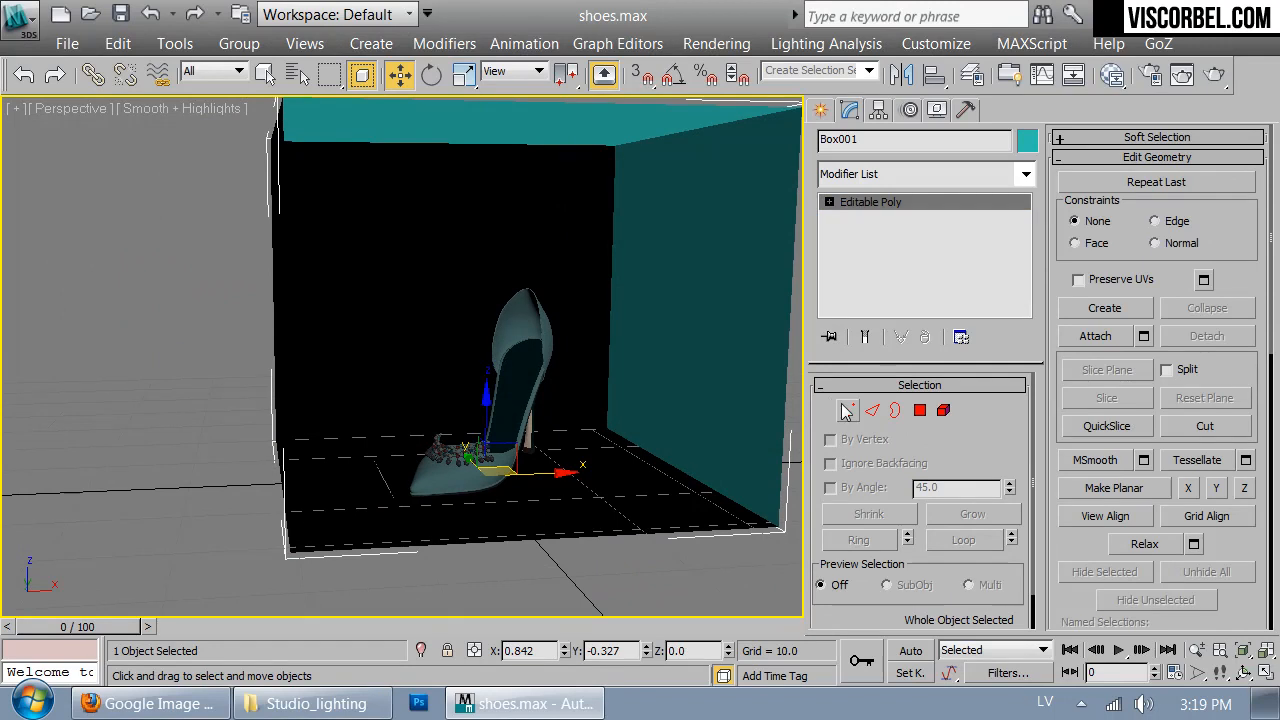
- Flip the normals of the whole box element so its faces point inward
{"action": "key", "text": "5"}
{"action": "left_click", "coordinate": [743, 277]}
{"action": "left_click", "coordinate": [1182, 186]}
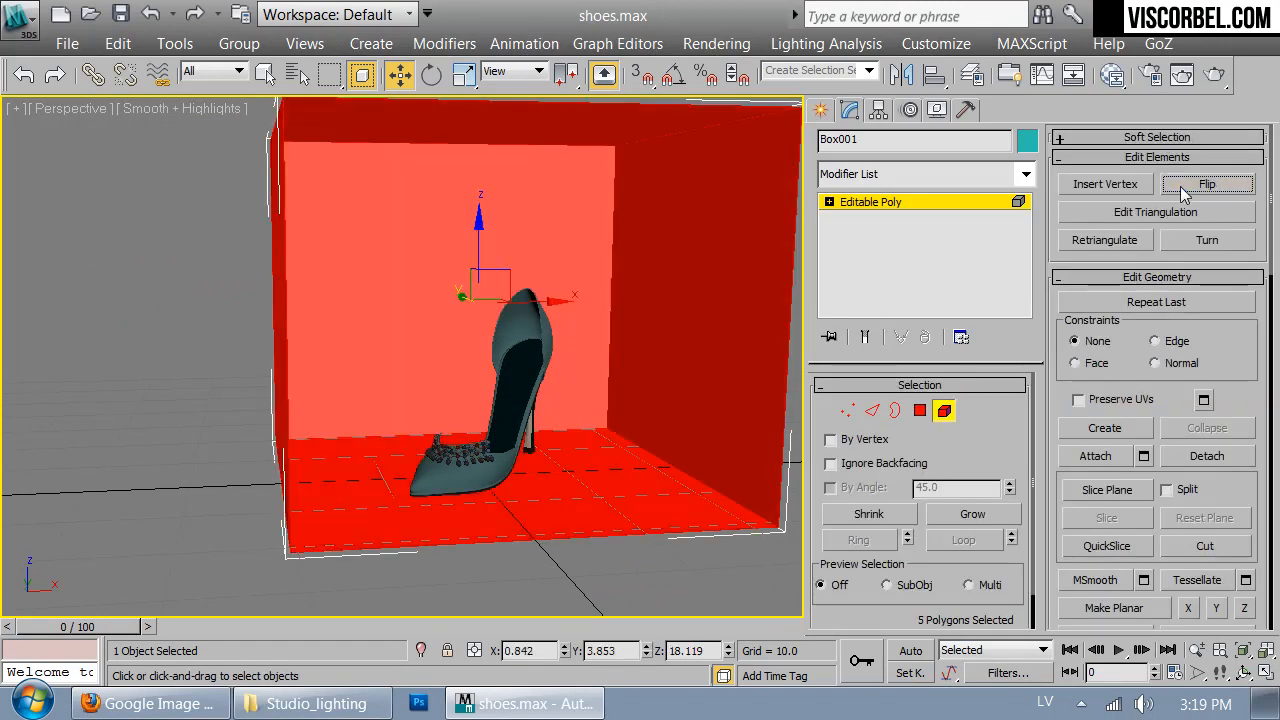
{"action": "middle_click_drag", "start_coordinate": [586, 294], "coordinate": [633, 414], "text": "alt"}
{"action": "key", "text": "1"}
{"action": "left_click", "coordinate": [78, 323]}
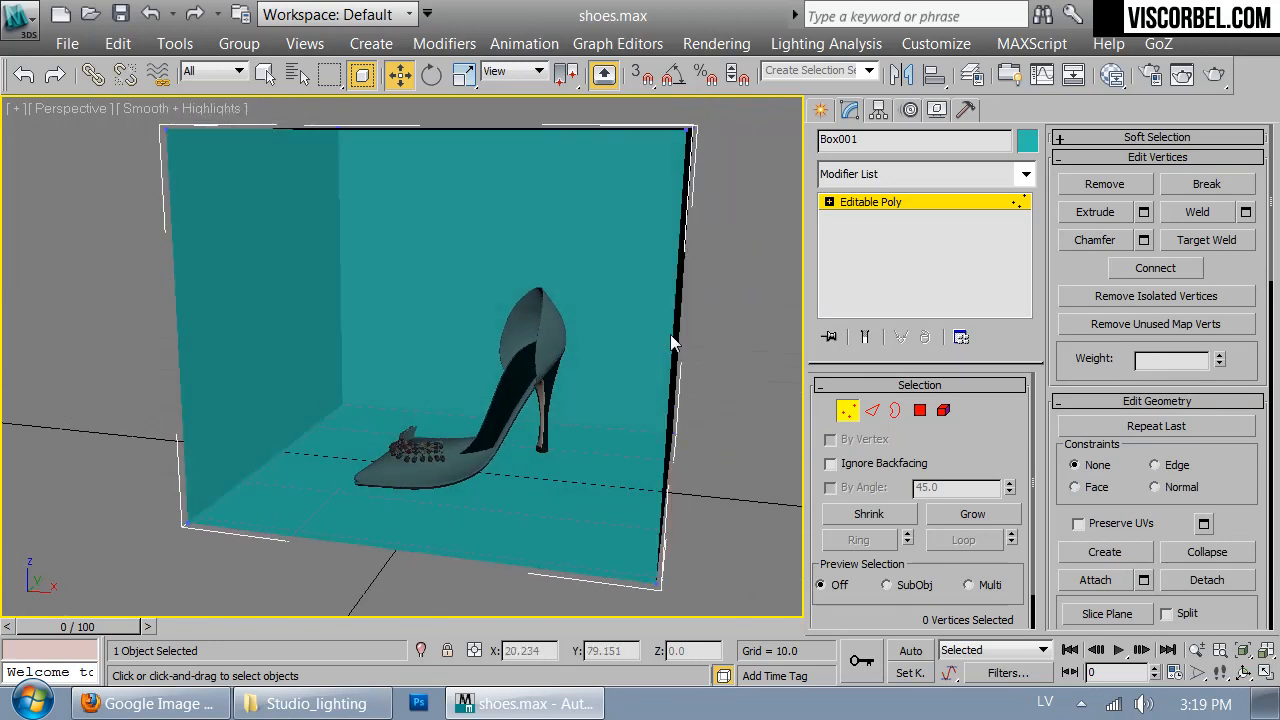
- Select all 12 edges of the open box and create a separate spline shape from them
{"action": "mouse_move", "coordinate": [469, 419]}
{"action": "middle_mouse_down", "text": "alt"}
{"action": "mouse_move", "coordinate": [501, 393]}
{"action": "mouse_move", "coordinate": [431, 391]}
{"action": "mouse_move", "coordinate": [486, 417]}
{"action": "middle_mouse_up", "text": "alt"}
{"action": "key", "text": "2"}
{"action": "left_click", "coordinate": [650, 438]}
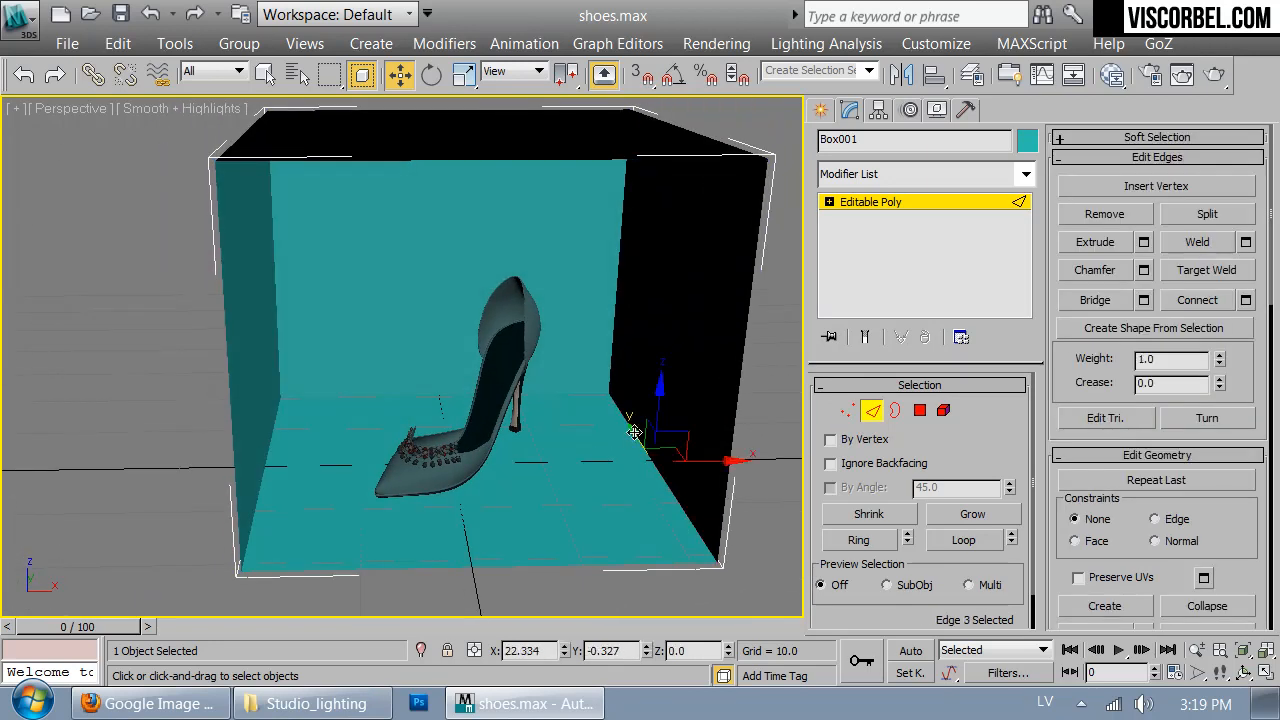
{"action": "left_click", "coordinate": [963, 545]}
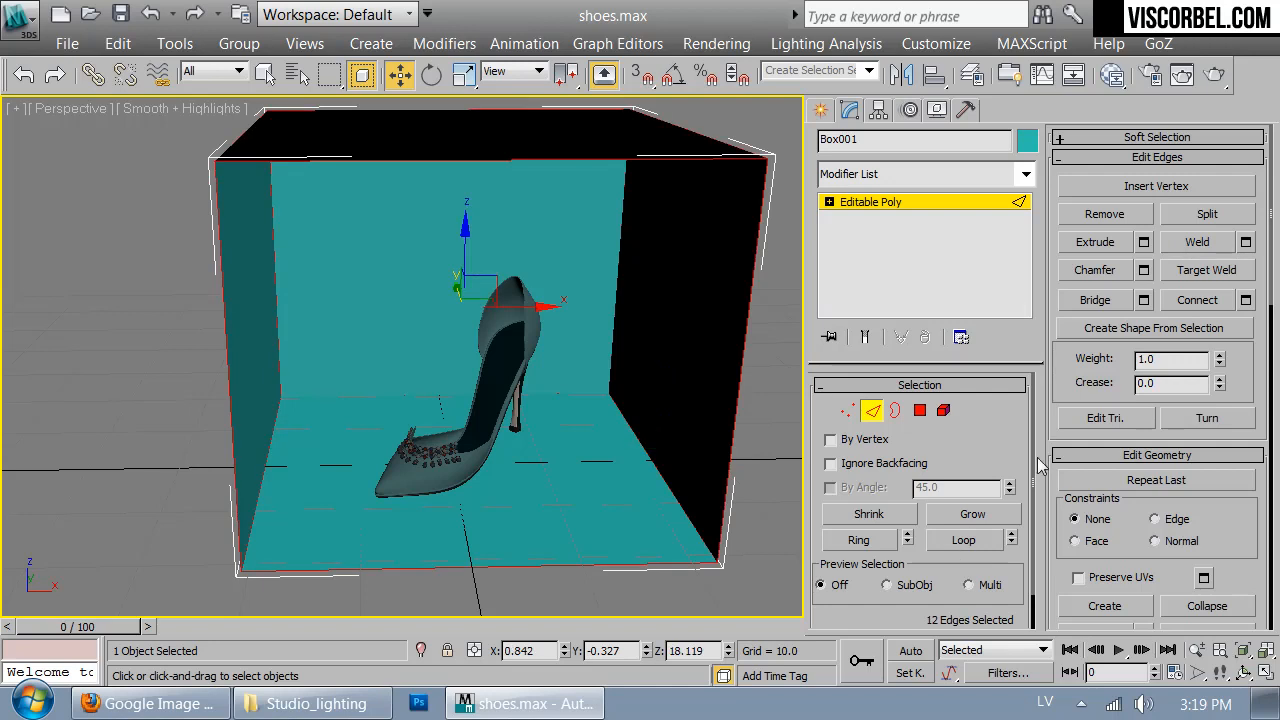
{"action": "left_click", "coordinate": [1215, 338]}
{"action": "left_click", "coordinate": [712, 354]}
{"action": "left_click", "coordinate": [588, 389]}
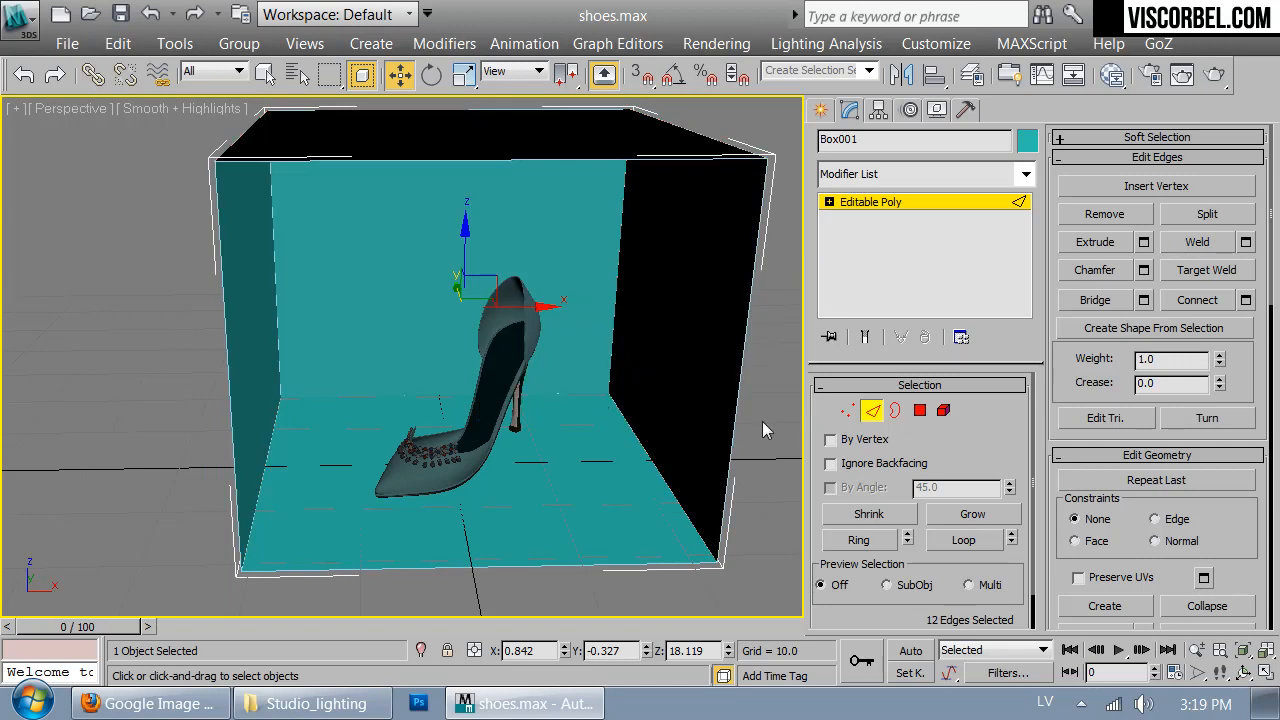
{"action": "left_click", "coordinate": [898, 203]}
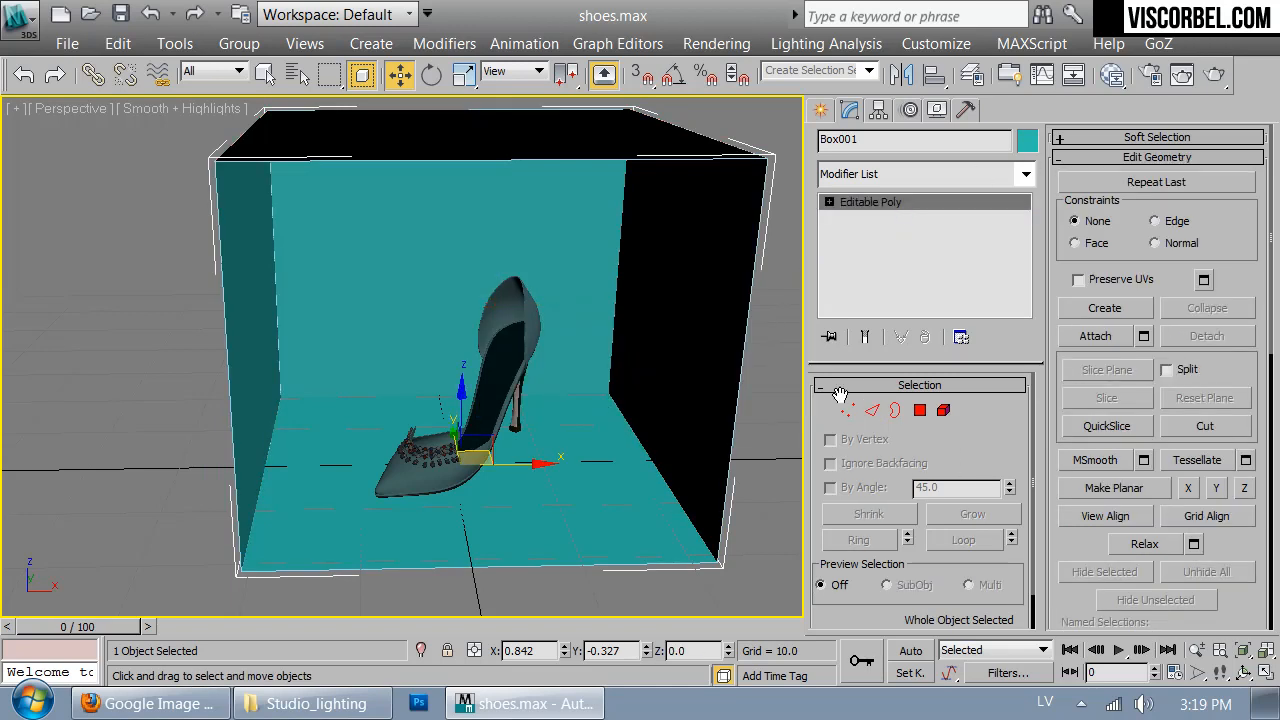
- Enable viewport rendering for the new edge spline so it forms a tubular frame around the box
{"action": "left_click", "coordinate": [700, 563]}
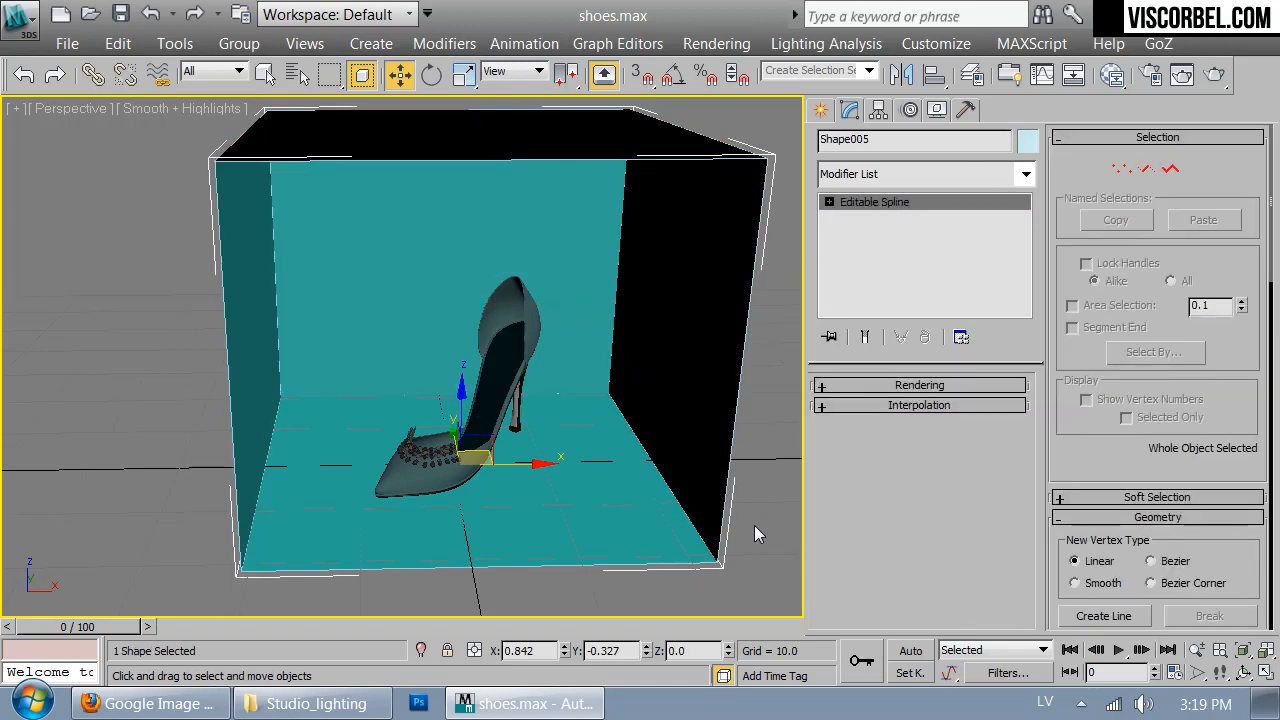
{"action": "left_click", "coordinate": [898, 385]}
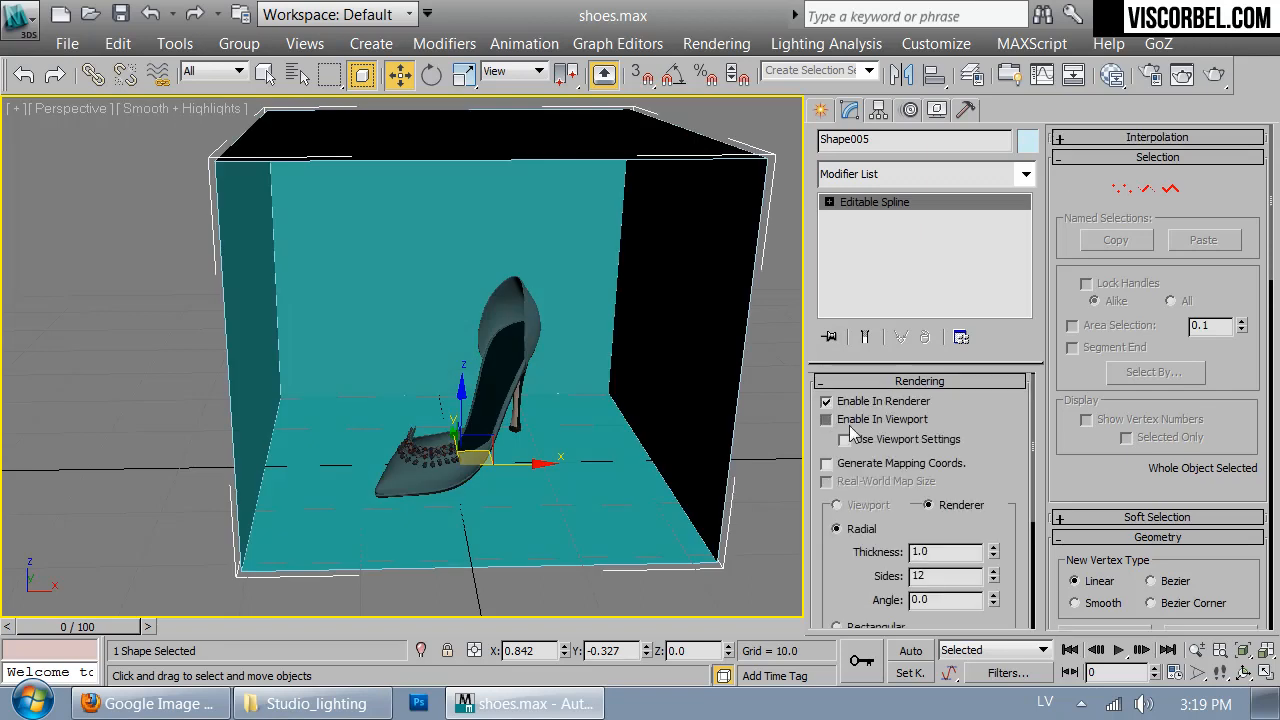
{"action": "left_click", "coordinate": [827, 420]}
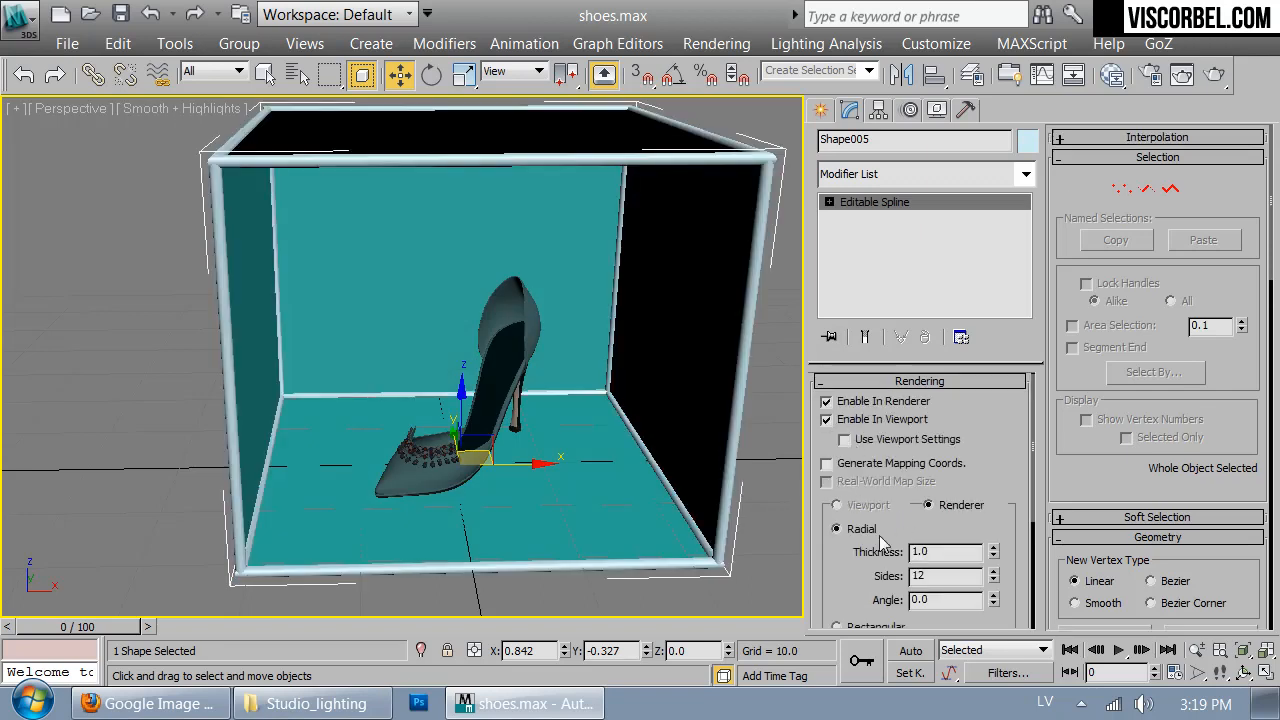
{"action": "middle_click_drag", "start_coordinate": [548, 447], "coordinate": [599, 427], "text": "alt"}
- Select the box and change the first sample material to VRay2SidedMtl, discarding the old material
{"action": "left_click", "coordinate": [681, 345]}
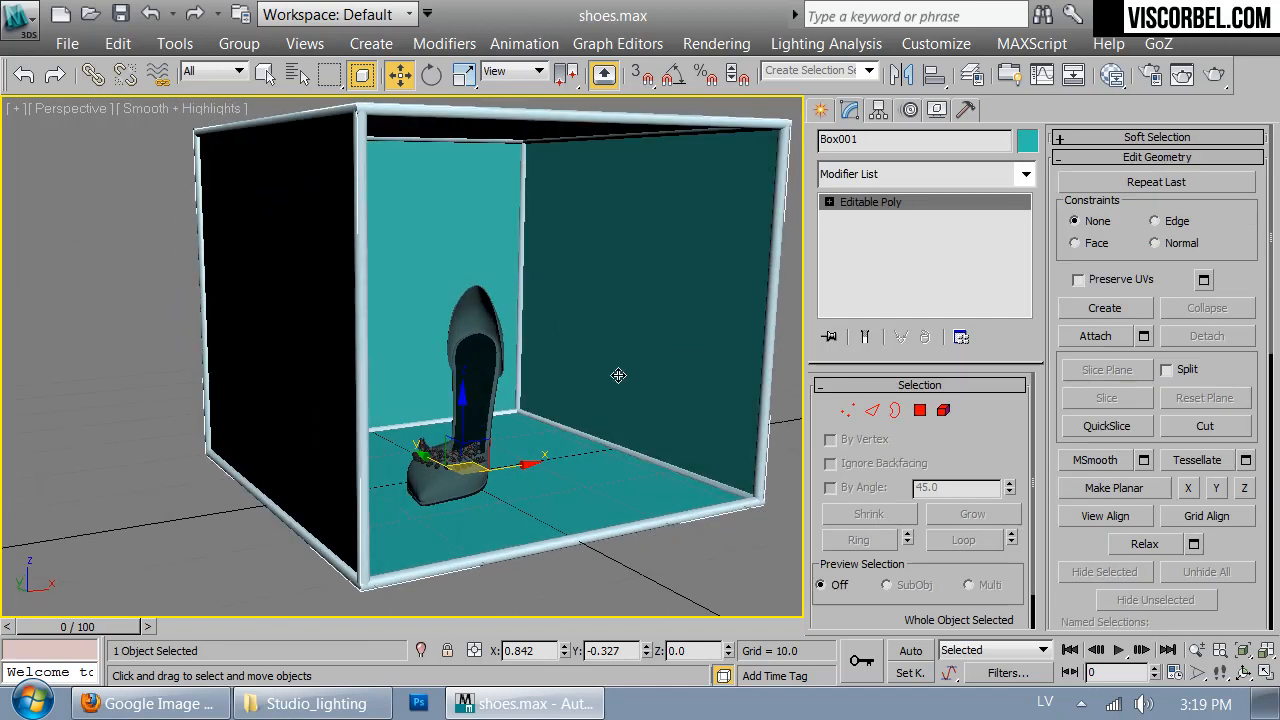
{"action": "key", "text": "m"}
{"action": "left_click_drag", "start_coordinate": [366, 28], "coordinate": [671, 66]}
{"action": "left_click_drag", "start_coordinate": [585, 183], "coordinate": [563, 185]}
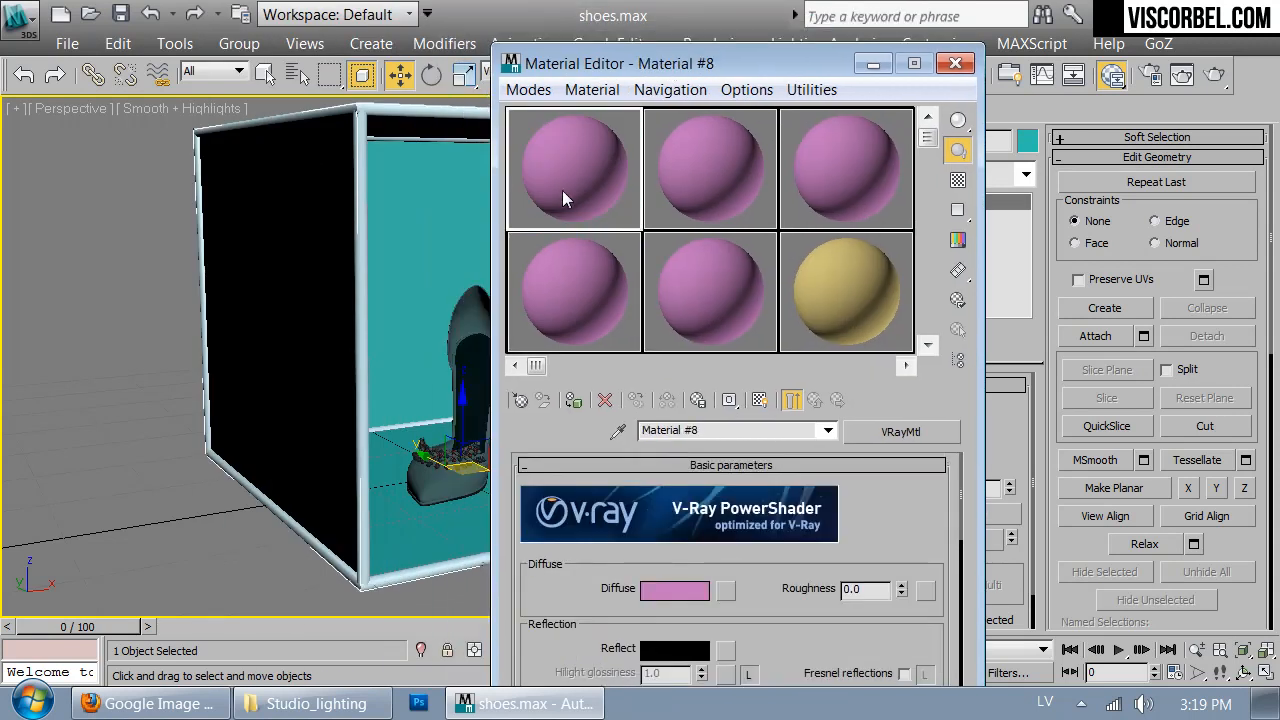
{"action": "left_click", "coordinate": [878, 432]}
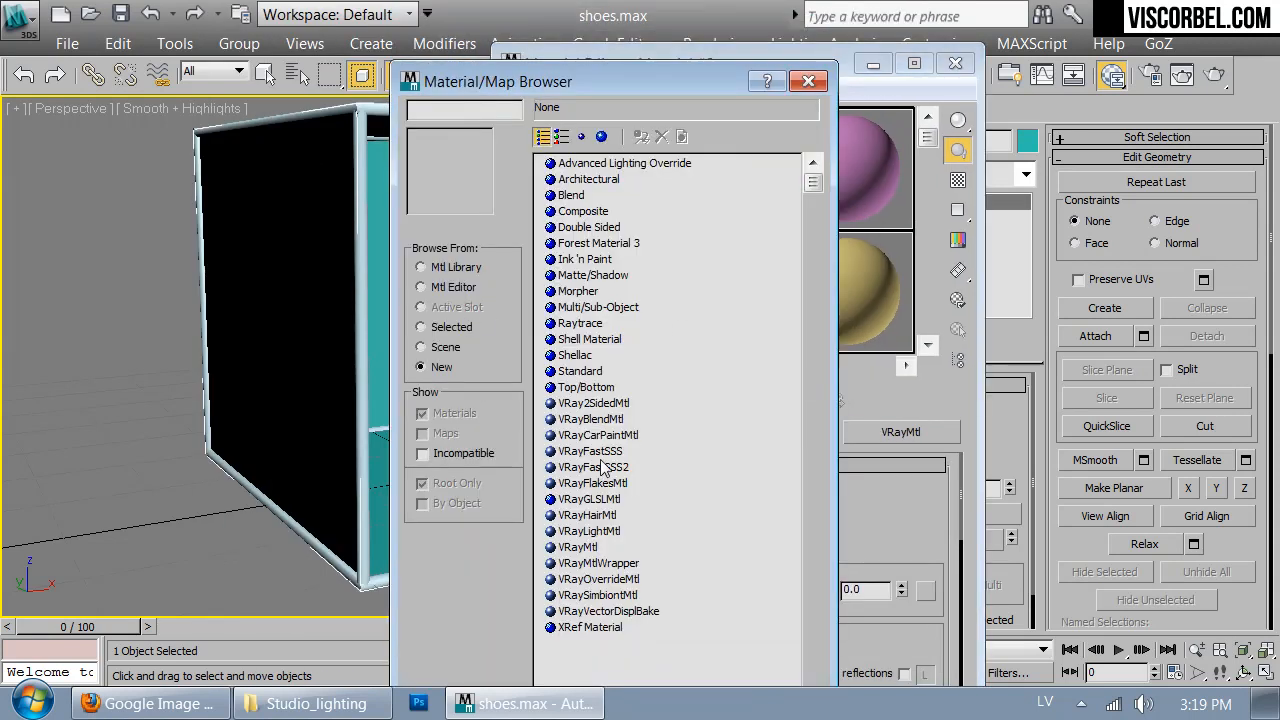
{"action": "double_click", "coordinate": [600, 404]}
{"action": "left_click", "coordinate": [677, 372]}
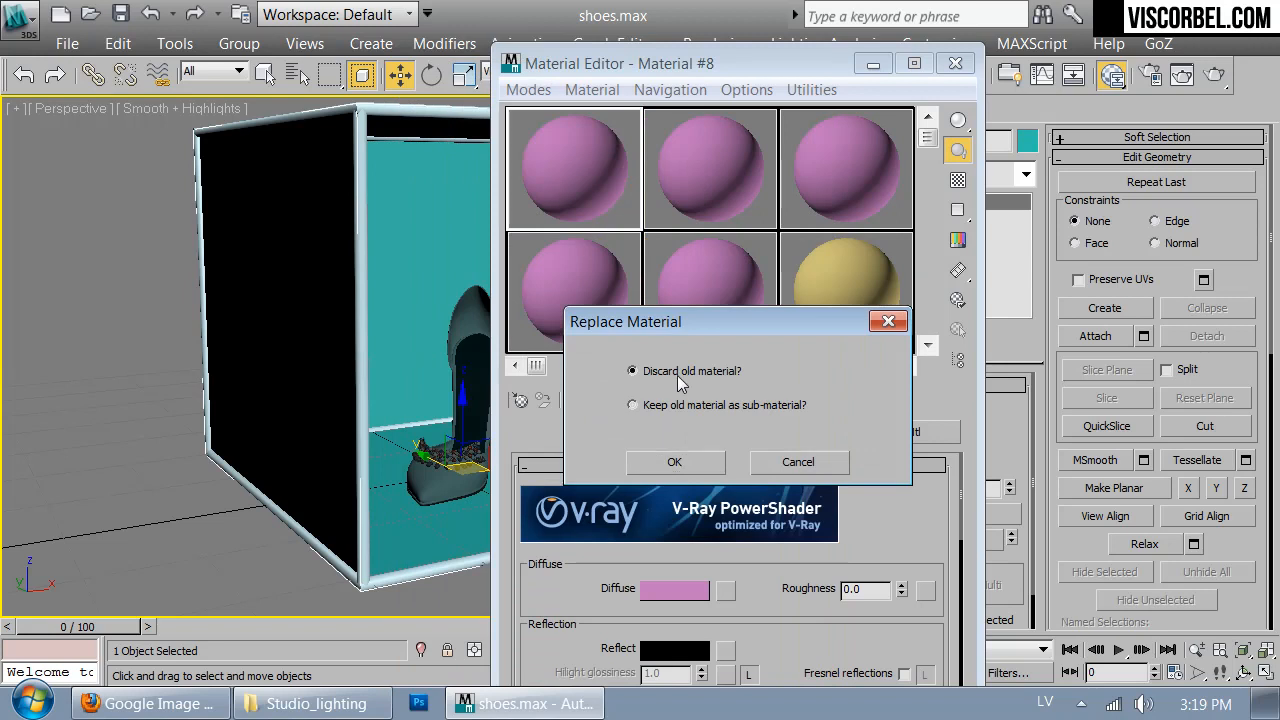
{"action": "left_click", "coordinate": [674, 458]}
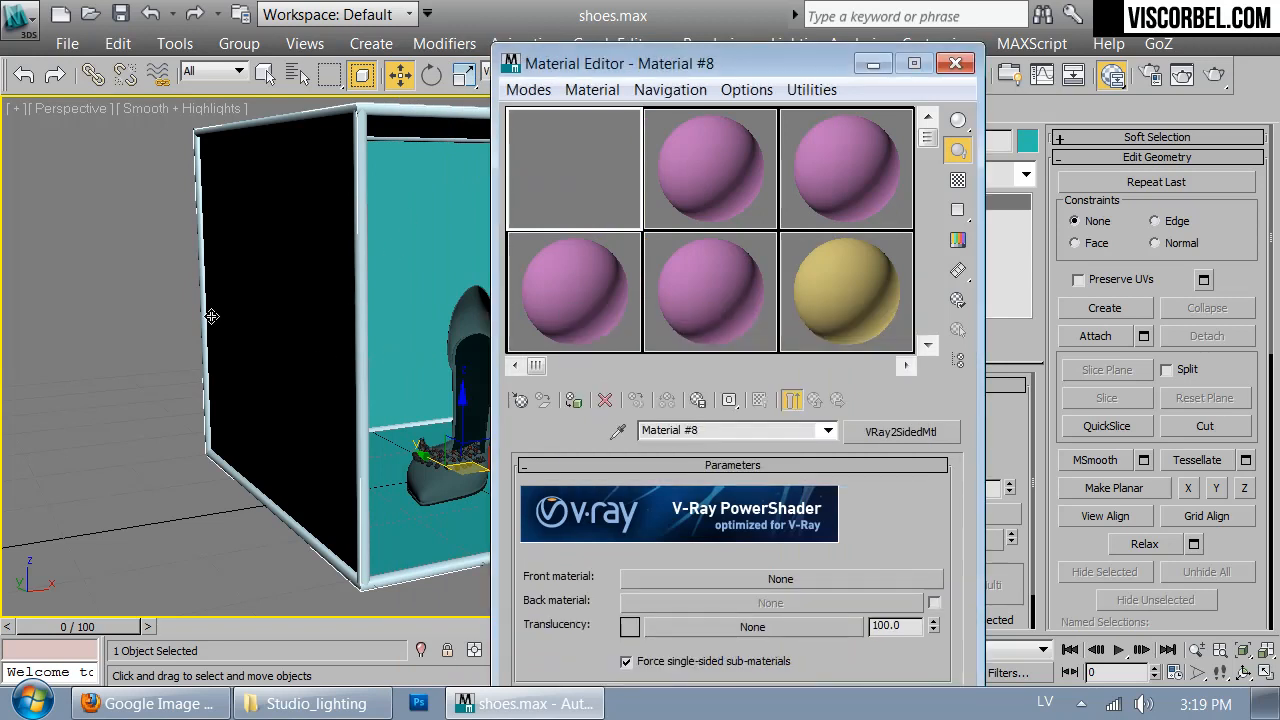
- Give the two-sided material a VRayMtl front material with diffuse value 240, and assign the two-sided material to the box
{"action": "left_click_drag", "start_coordinate": [665, 66], "coordinate": [697, 55]}
{"action": "left_click", "coordinate": [769, 568]}
{"action": "double_click", "coordinate": [588, 556]}
{"action": "left_click", "coordinate": [690, 585]}
{"action": "left_click_drag", "start_coordinate": [738, 262], "coordinate": [890, 258]}
{"action": "double_click", "coordinate": [925, 257]}
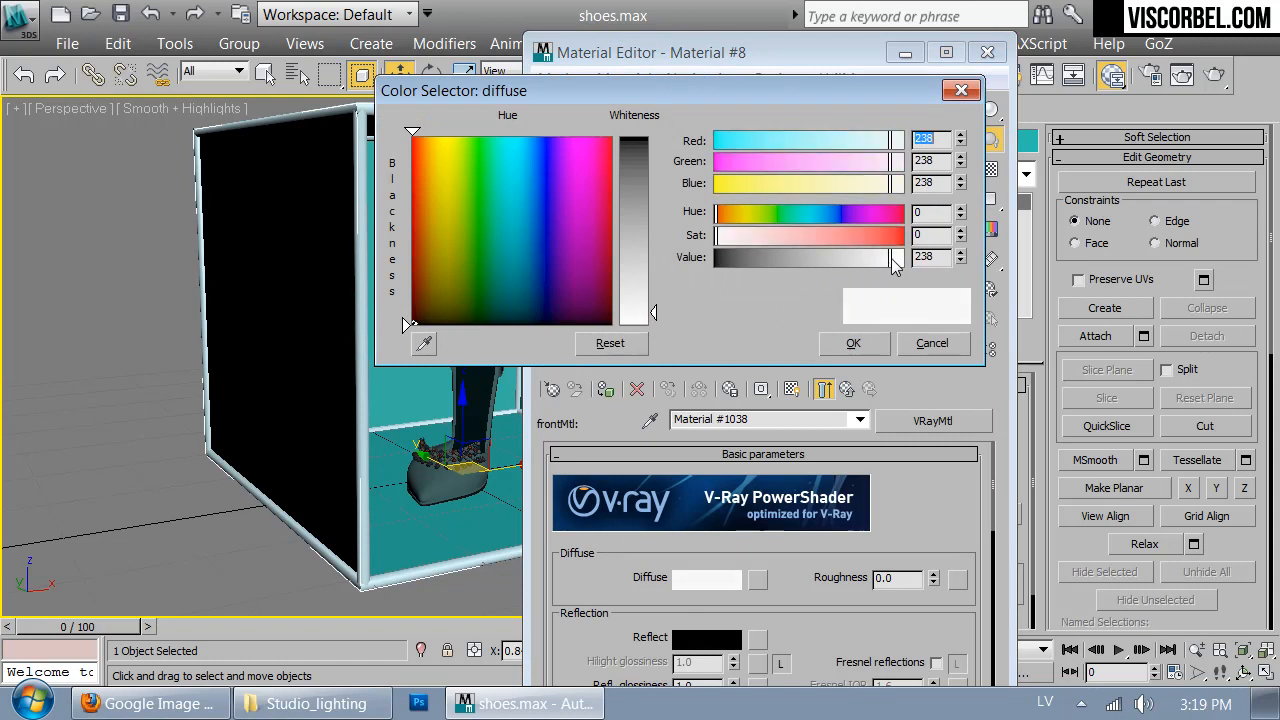
{"action": "left_click", "coordinate": [853, 343]}
{"action": "left_click", "coordinate": [828, 392]}
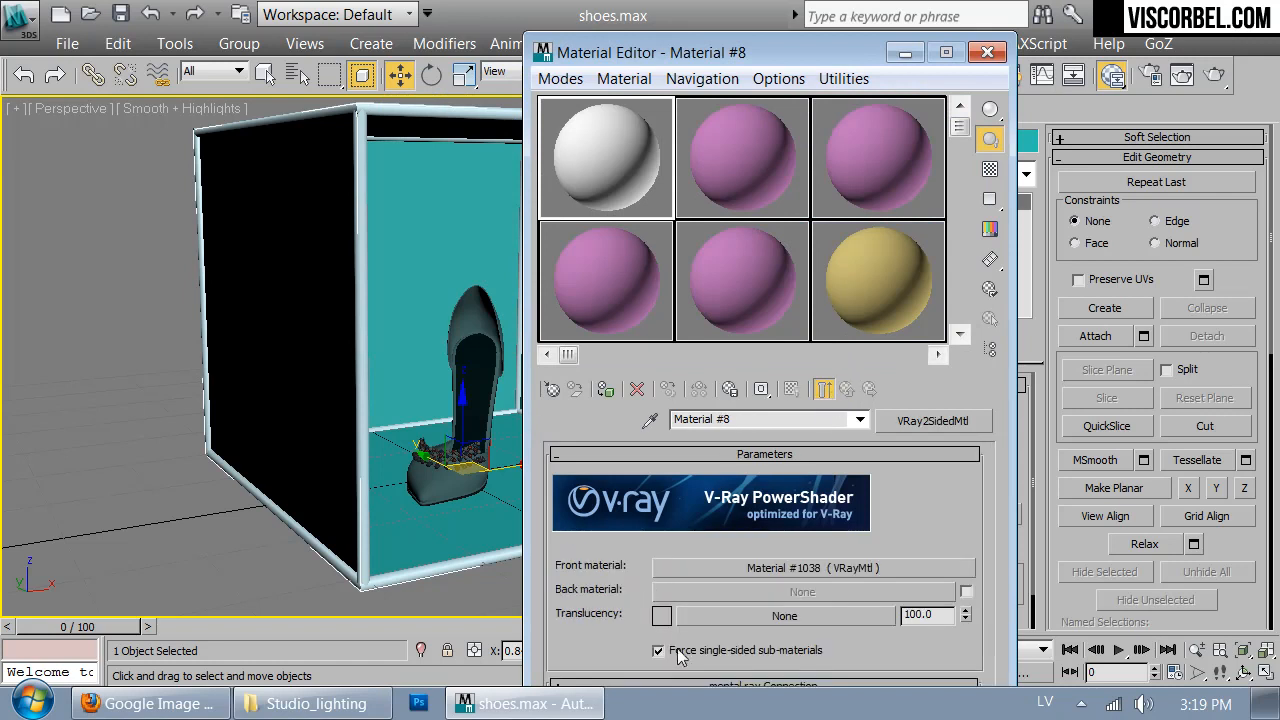
{"action": "left_click_drag", "start_coordinate": [618, 165], "coordinate": [472, 206]}
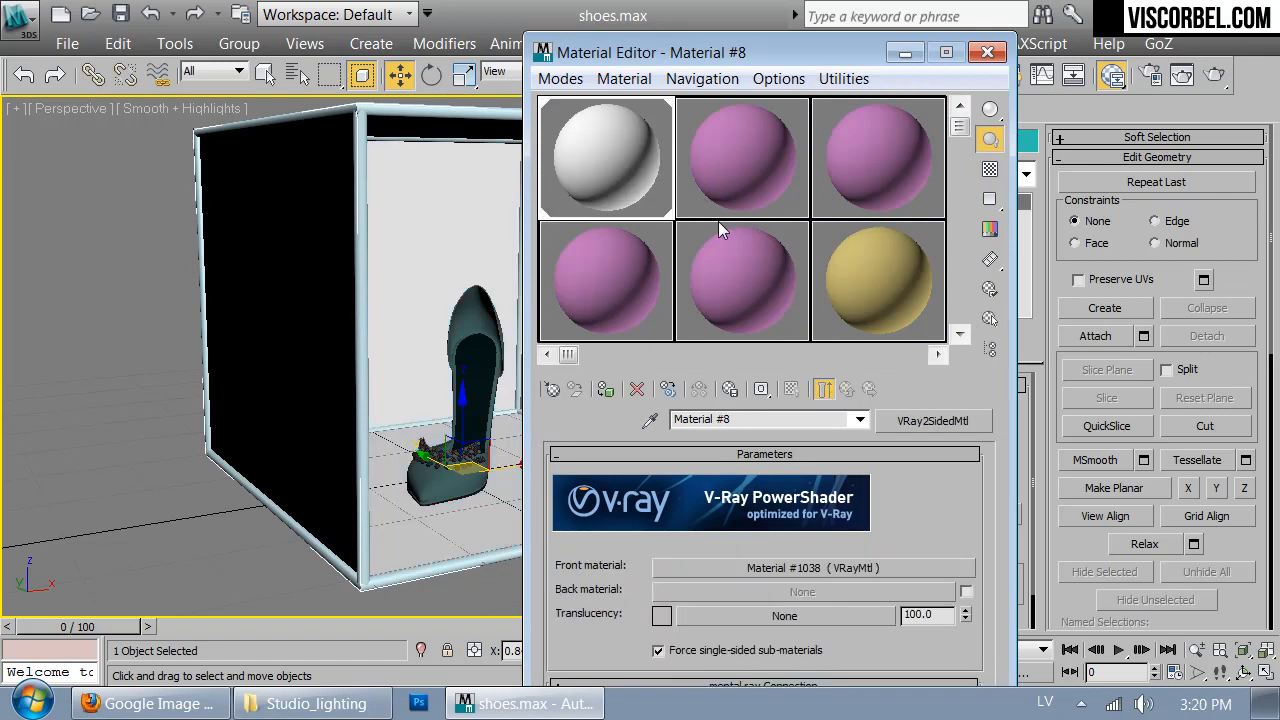
{"action": "left_click_drag", "start_coordinate": [697, 55], "coordinate": [841, 100]}
- Create a new VRayMtl in the second sample slot and set its diffuse colour to near white
{"action": "left_click", "coordinate": [870, 210]}
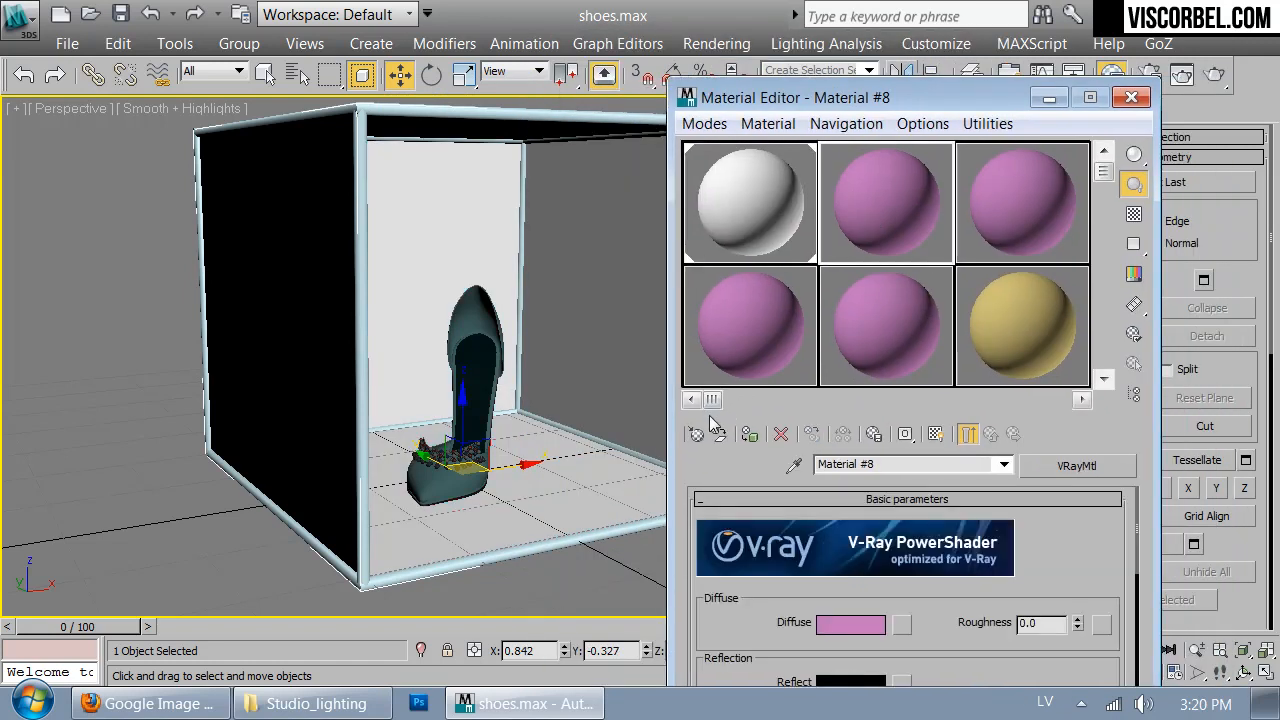
{"action": "left_click", "coordinate": [697, 433]}
{"action": "double_click", "coordinate": [360, 588]}
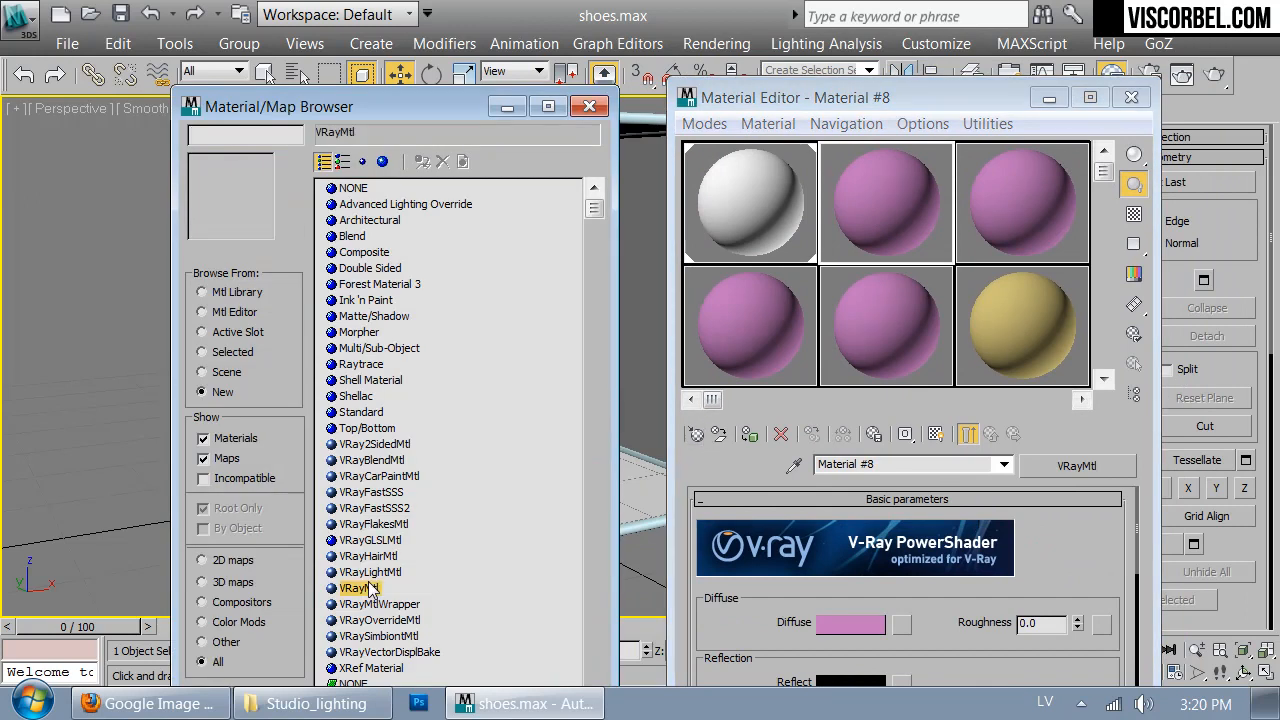
{"action": "left_click", "coordinate": [835, 623]}
{"action": "left_click_drag", "start_coordinate": [866, 258], "coordinate": [892, 257]}
{"action": "left_click", "coordinate": [853, 343]}
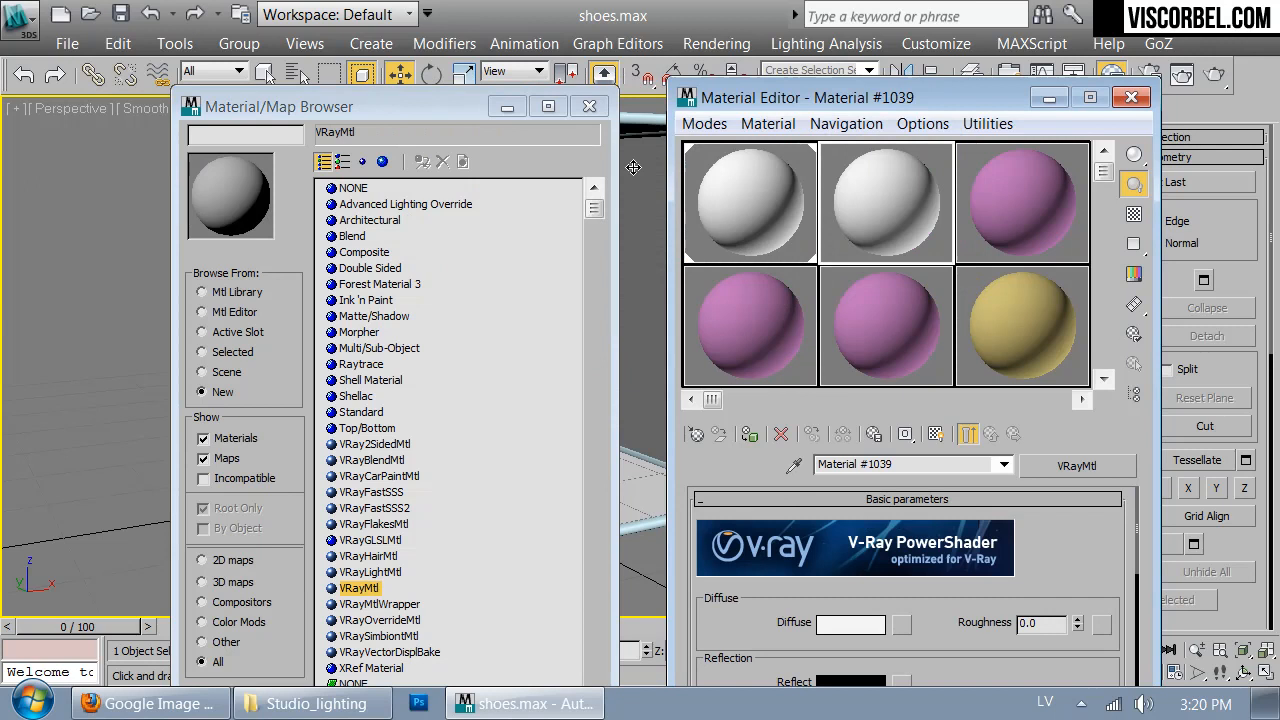
{"action": "left_click", "coordinate": [589, 107]}
- Assign the second sample material to the tubular frame and set its reflection colour to a grey of value 85
{"action": "left_click_drag", "start_coordinate": [725, 628], "coordinate": [724, 604]}
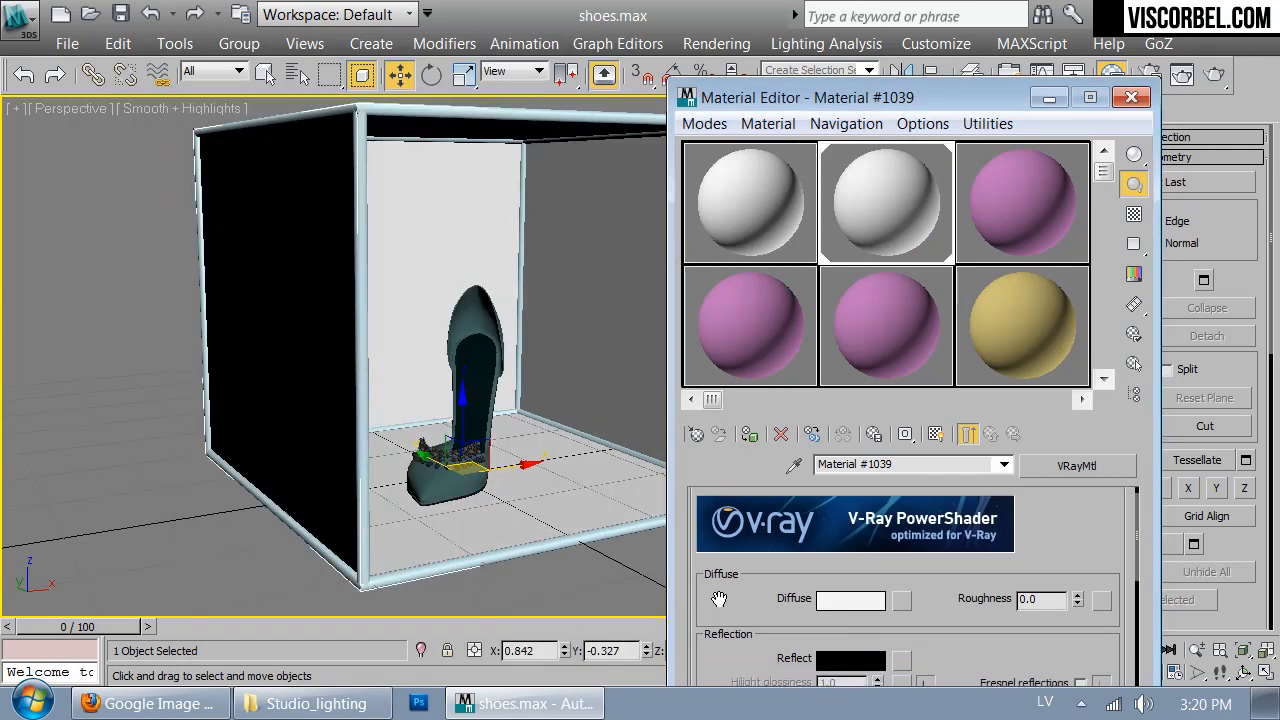
{"action": "left_click", "coordinate": [622, 533]}
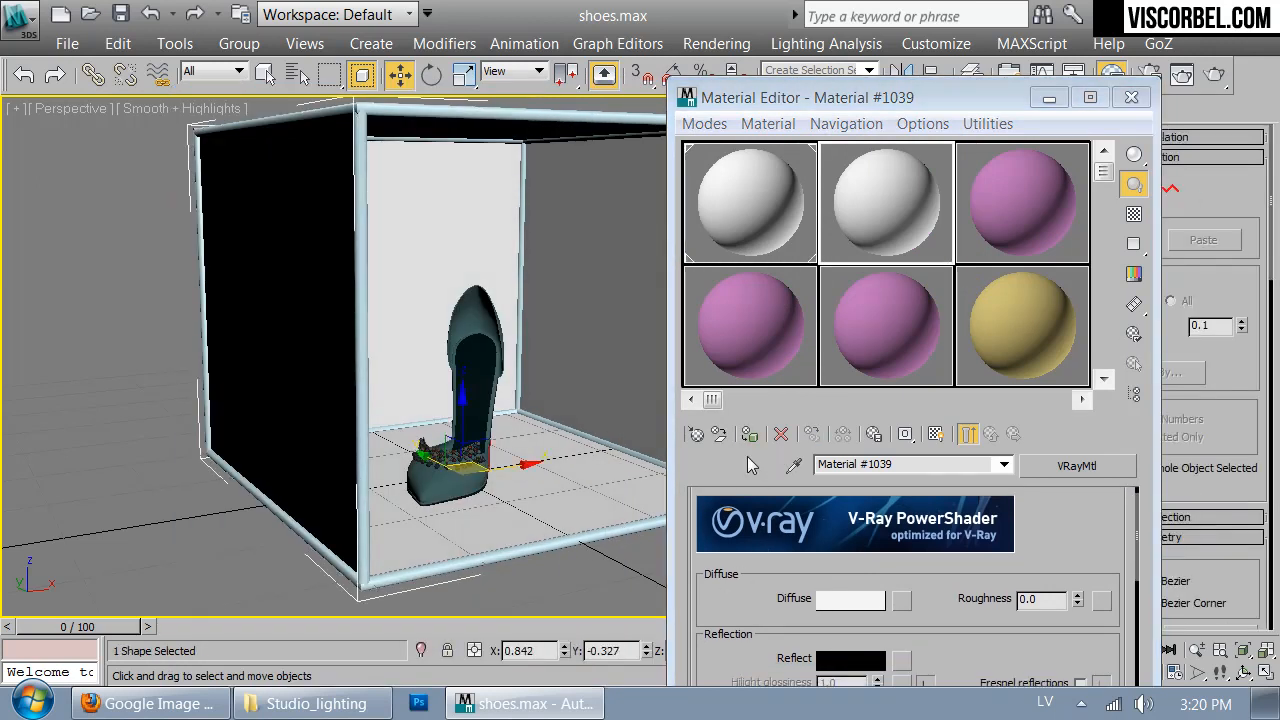
{"action": "left_click_drag", "start_coordinate": [769, 628], "coordinate": [801, 520]}
{"action": "left_click", "coordinate": [840, 546]}
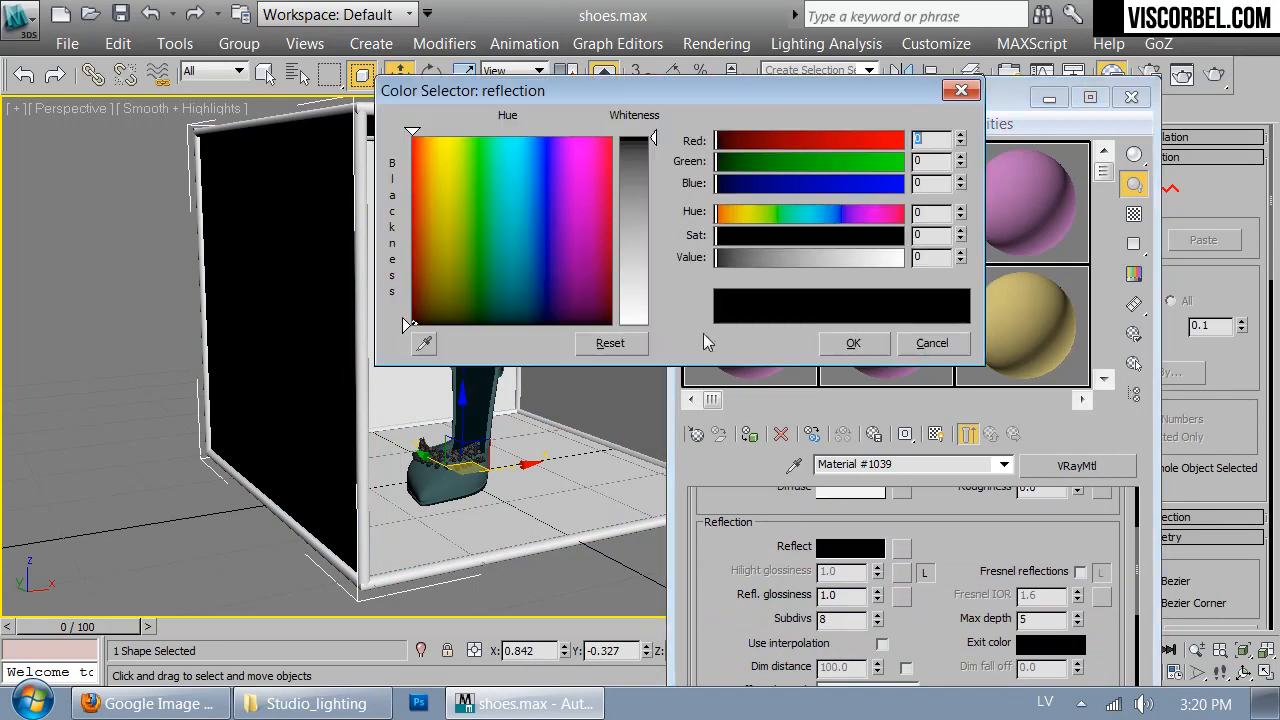
{"action": "left_click_drag", "start_coordinate": [735, 258], "coordinate": [778, 261]}
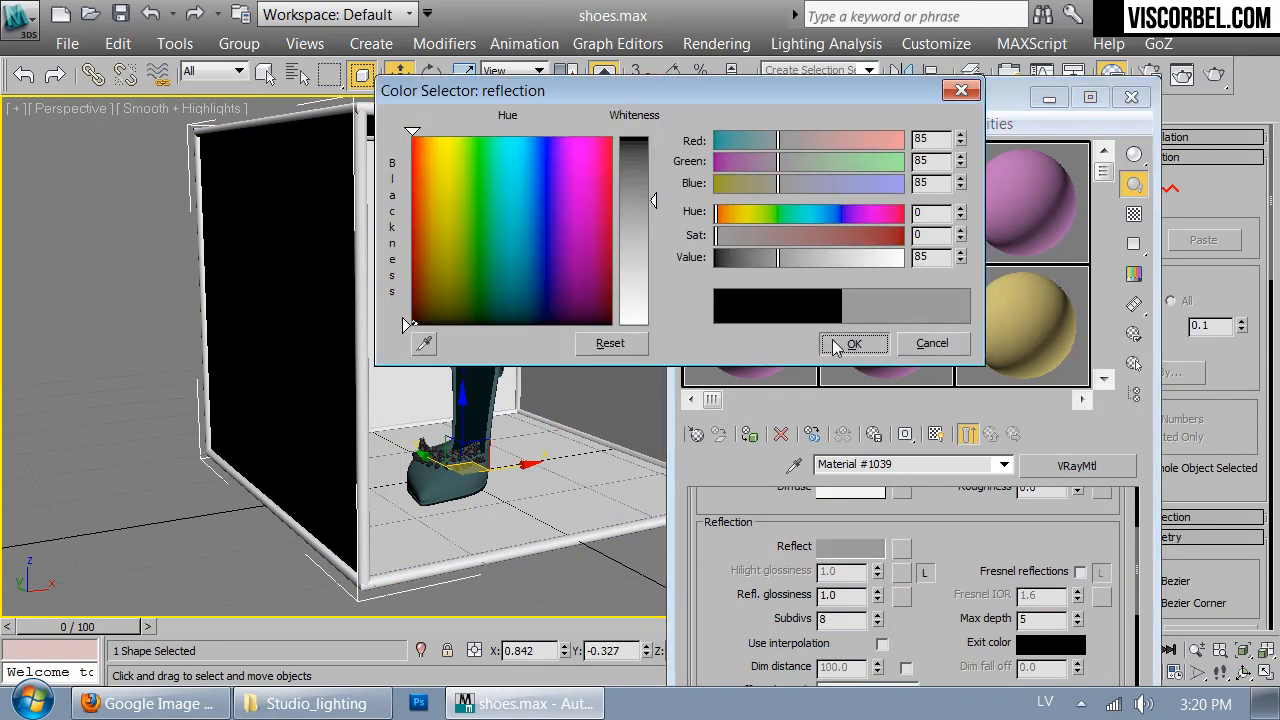
{"action": "left_click", "coordinate": [850, 343]}
- Enable Fresnel reflections with IOR 2.5, set reflection glossiness to 0.91, and show the frame material's sample on a checkered background
{"action": "left_click", "coordinate": [1080, 571]}
{"action": "double_click", "coordinate": [1059, 594]}
{"action": "key", "text": "Return"}
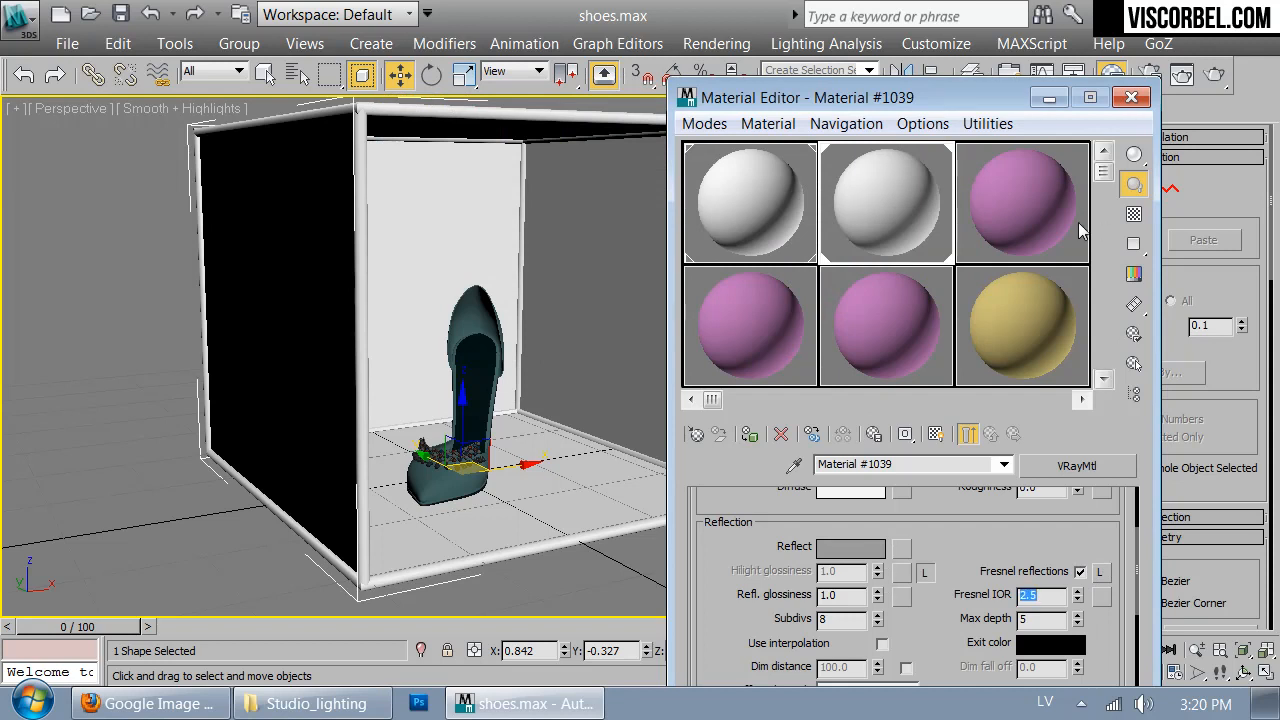
{"action": "left_click", "coordinate": [1133, 214]}
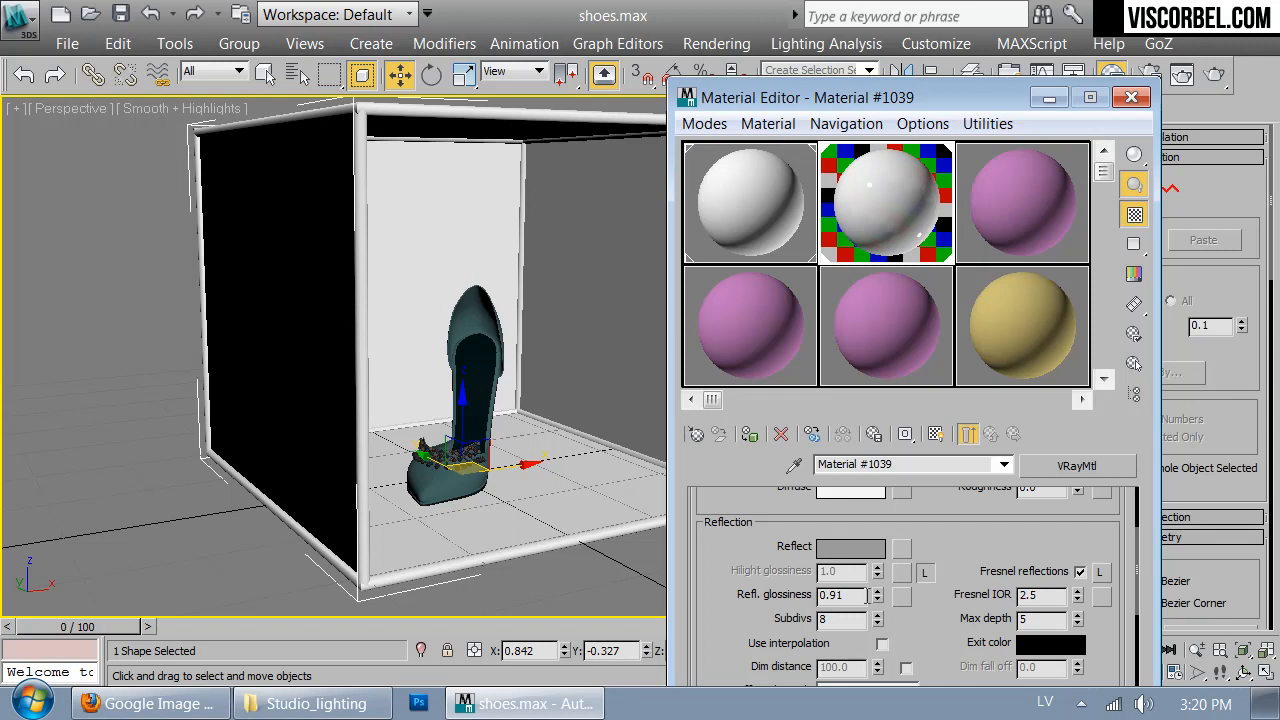
{"action": "key", "text": "F3"}
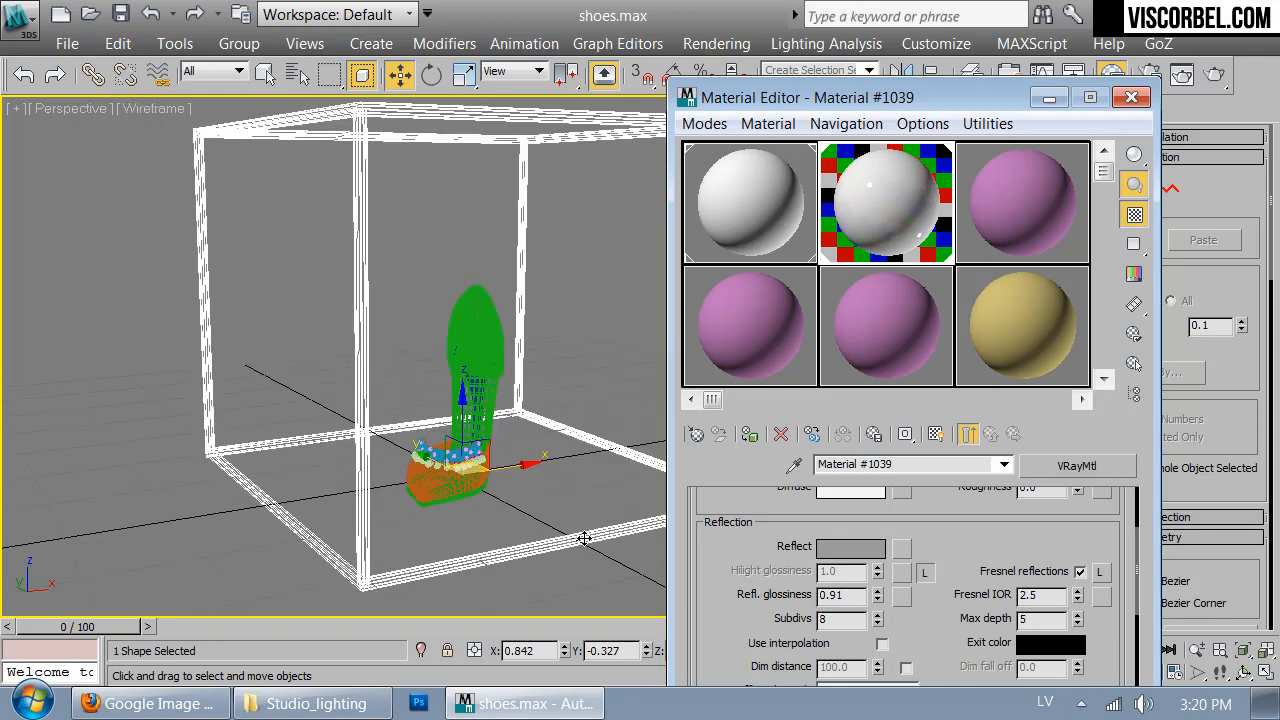
{"action": "left_click", "coordinate": [584, 538]}
{"action": "left_click", "coordinate": [615, 537]}
{"action": "left_click", "coordinate": [613, 533]}
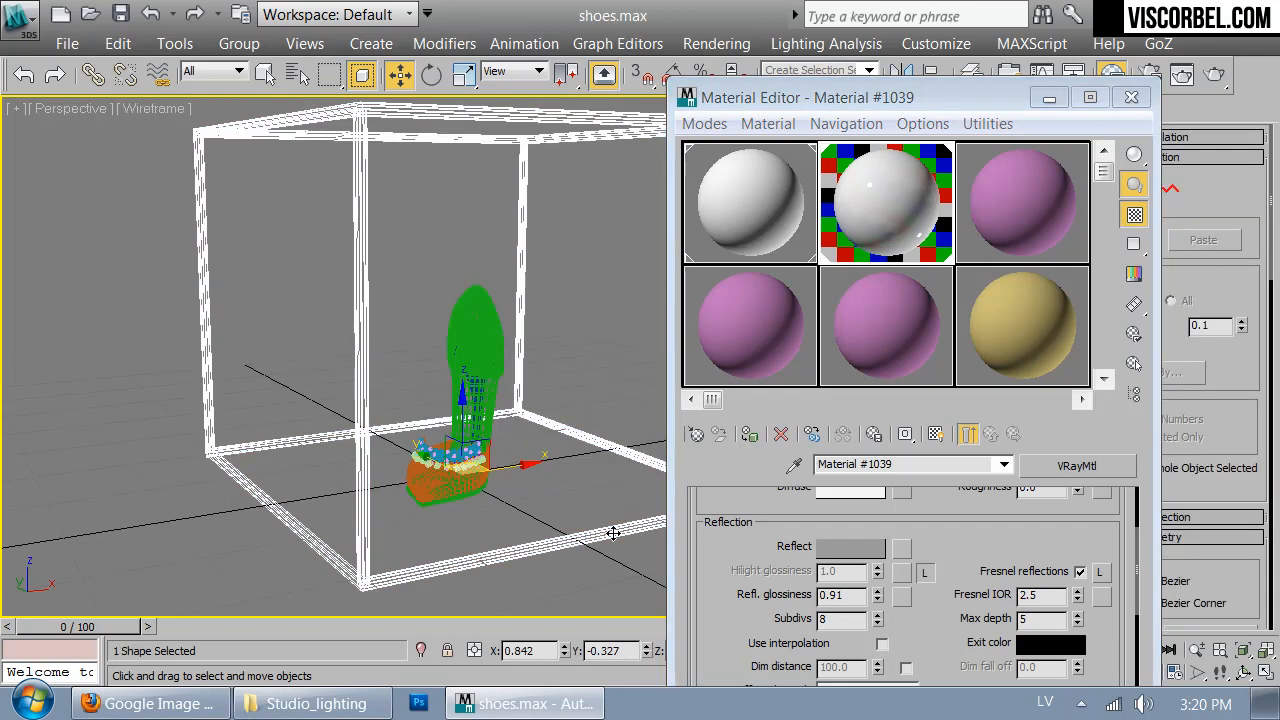
{"action": "key", "text": "F3"}
{"action": "middle_click_drag", "start_coordinate": [436, 324], "coordinate": [480, 330], "text": "alt"}
- Close the material editor and, in a wireframe left view, move the shoe group about 4.3 units toward the box's open front
{"action": "left_click", "coordinate": [1131, 97]}
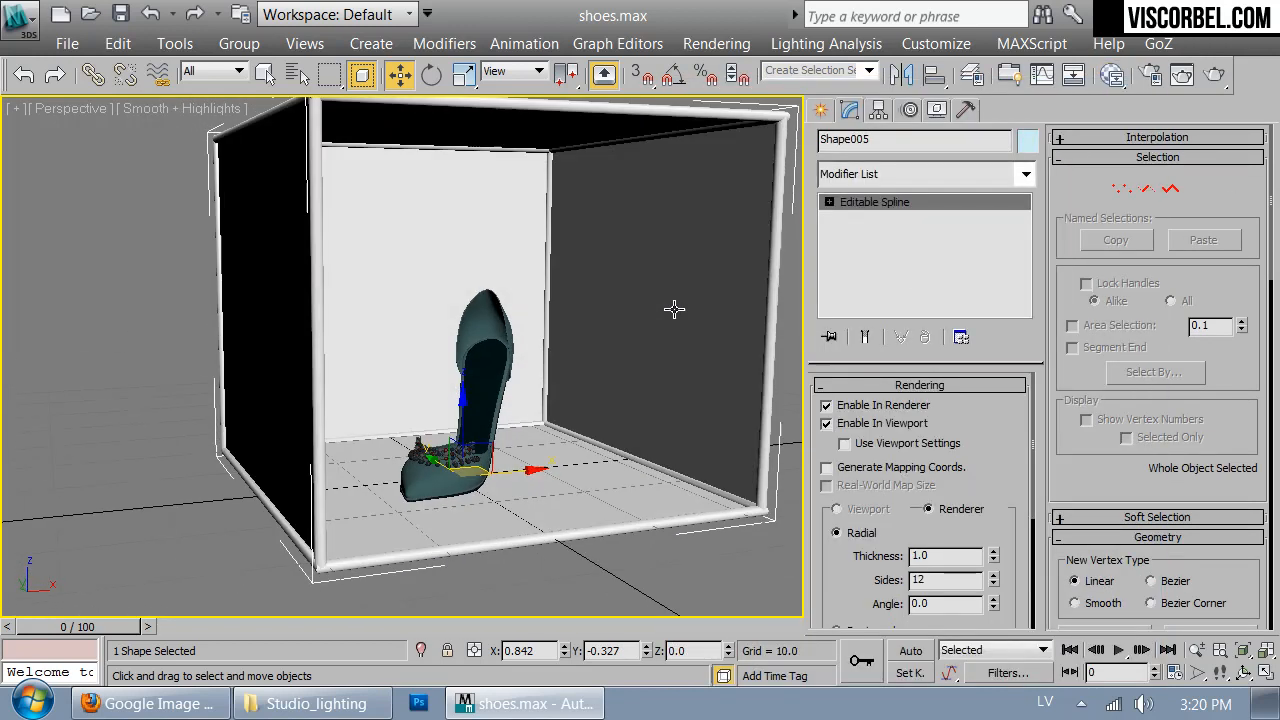
{"action": "left_click", "coordinate": [659, 543]}
{"action": "key", "text": "l"}
{"action": "key", "text": "z"}
{"action": "middle_click_drag", "start_coordinate": [497, 380], "coordinate": [588, 314]}
{"action": "key", "text": "F3"}
{"action": "mouse_move", "coordinate": [517, 343]}
{"action": "middle_mouse_down"}
{"action": "mouse_move", "coordinate": [537, 343]}
{"action": "mouse_move", "coordinate": [410, 332]}
{"action": "middle_mouse_up"}
{"action": "scroll", "coordinate": [410, 332], "scroll_direction": "down", "scroll_amount": 2}
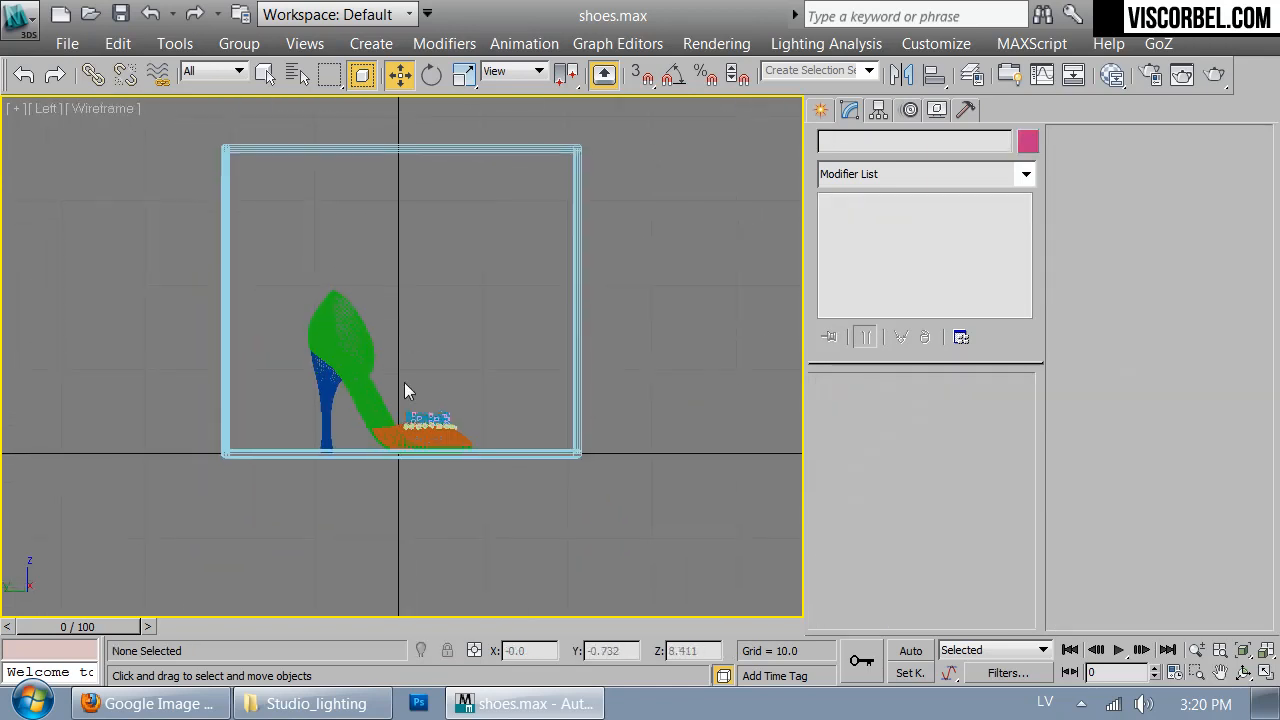
{"action": "left_click", "coordinate": [430, 436]}
{"action": "left_click_drag", "start_coordinate": [469, 425], "coordinate": [515, 424]}
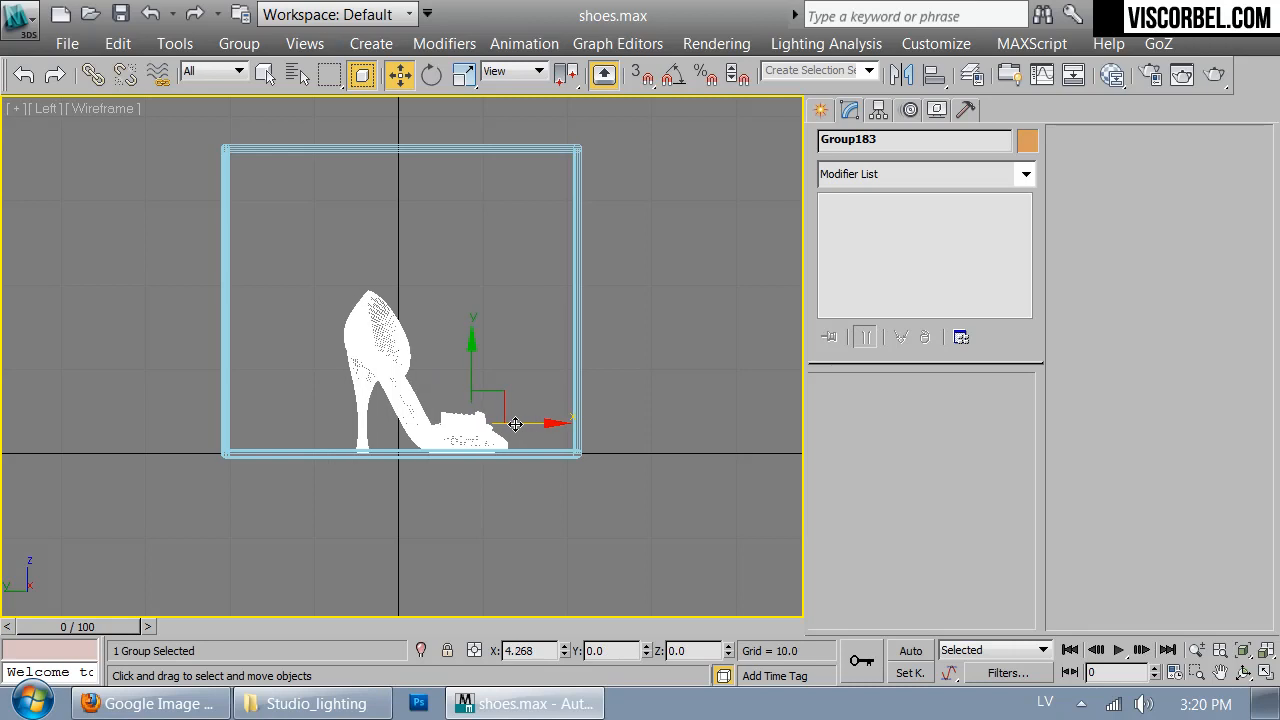
{"action": "left_click", "coordinate": [523, 553]}
- Consult the light-box reference photo in Firefox, and draw an L-shaped line down the box's back wall and along its floor in 3ds Max
{"action": "middle_click_drag", "start_coordinate": [367, 299], "coordinate": [451, 346]}
{"action": "scroll", "coordinate": [486, 349], "scroll_direction": "up", "scroll_amount": 2}
{"action": "right_click", "coordinate": [432, 189]}
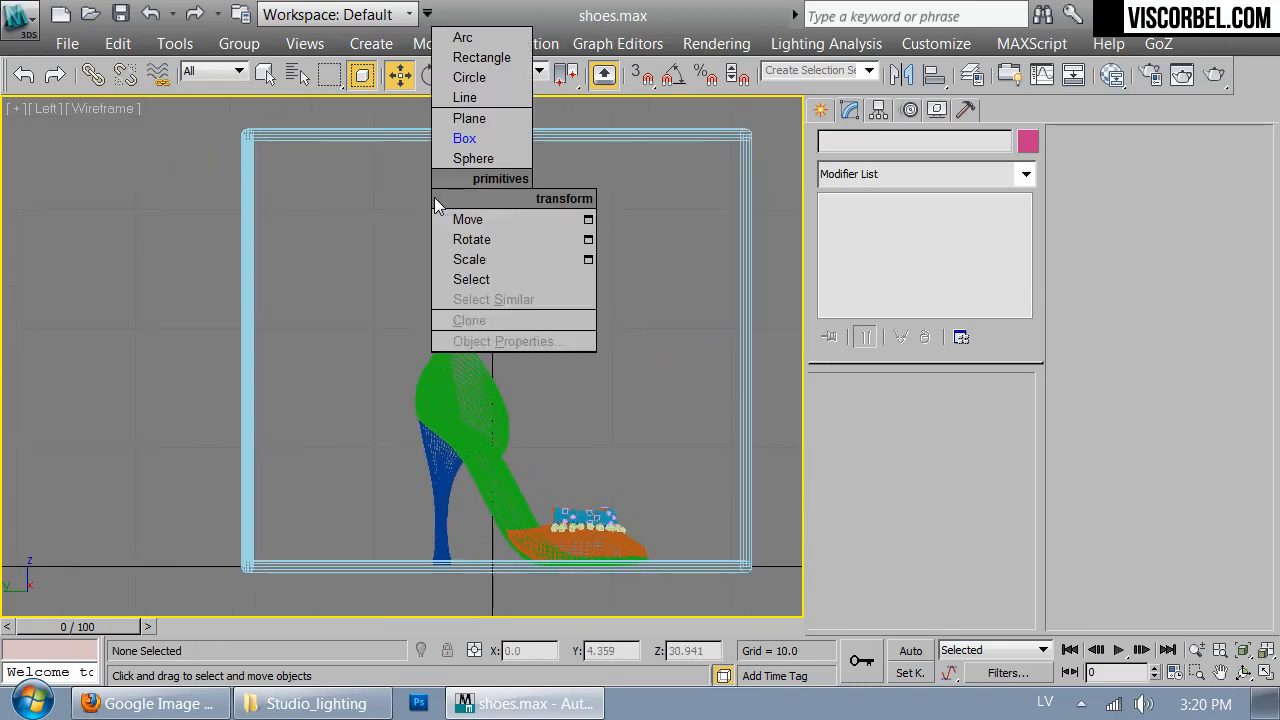
{"action": "left_click", "coordinate": [463, 97]}
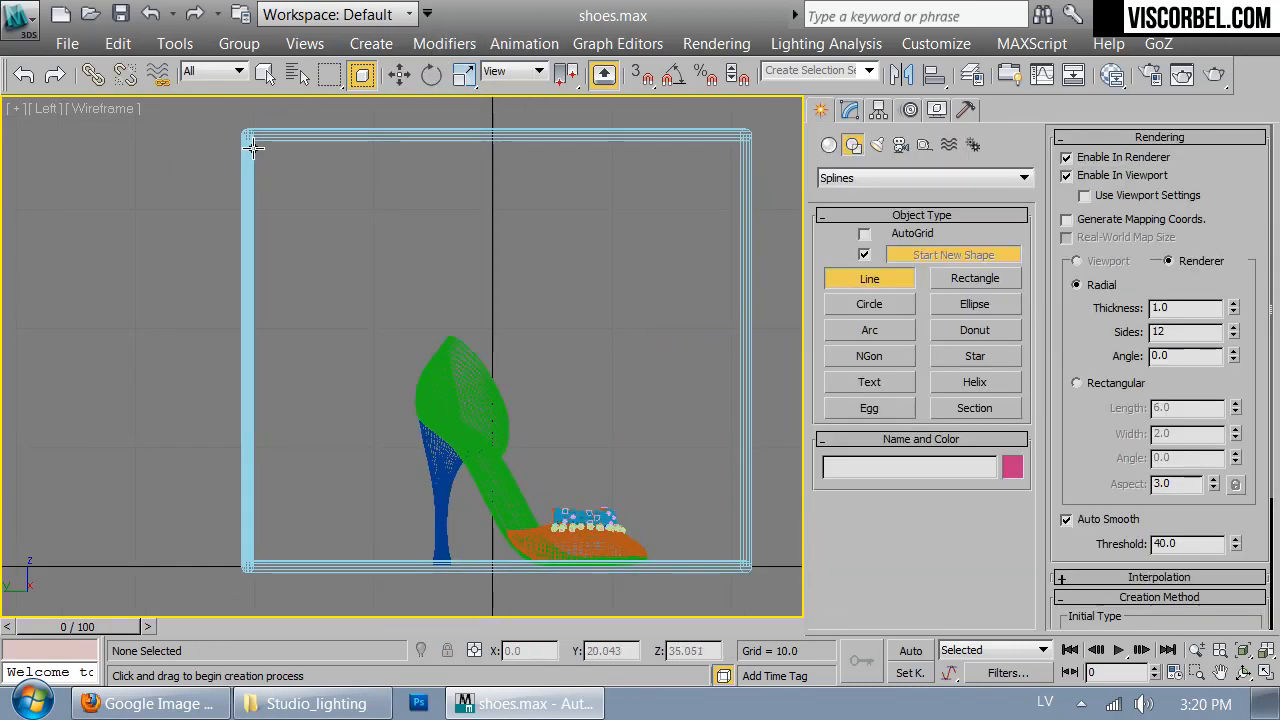
{"action": "left_click", "coordinate": [152, 704]}
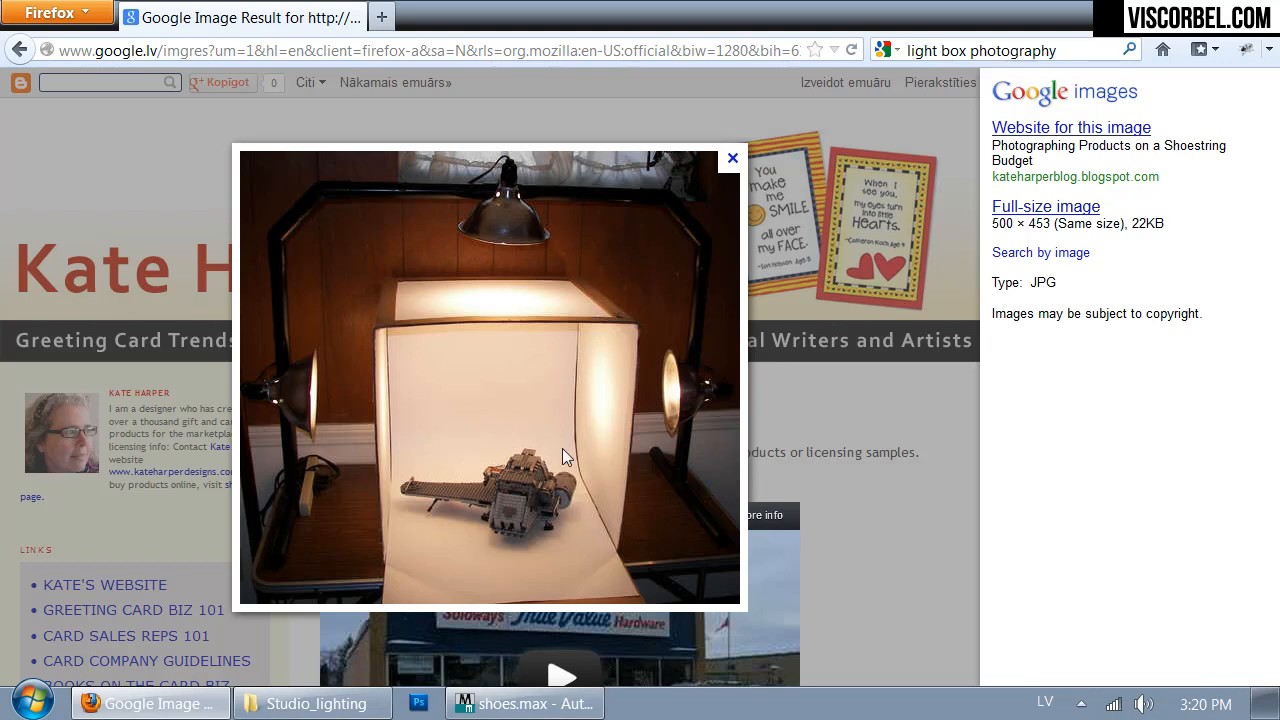
{"action": "left_click", "coordinate": [522, 704]}
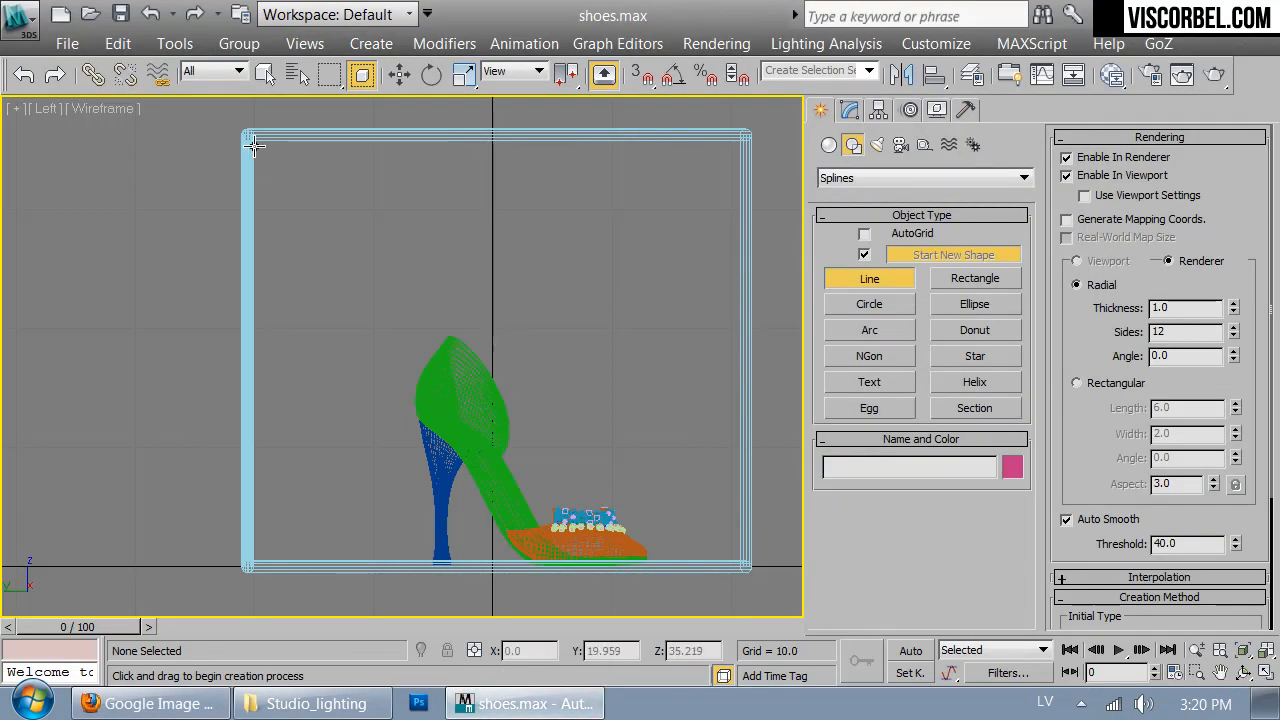
{"action": "left_click", "coordinate": [255, 144]}
{"action": "left_click", "coordinate": [290, 563]}
{"action": "left_click", "coordinate": [746, 567]}
{"action": "right_click", "coordinate": [746, 567]}
- Fillet the line's corner vertex between back wall and floor into a large smooth curve
{"action": "left_click", "coordinate": [850, 110]}
{"action": "key", "text": "1"}
{"action": "left_click_drag", "start_coordinate": [236, 580], "coordinate": [280, 548]}
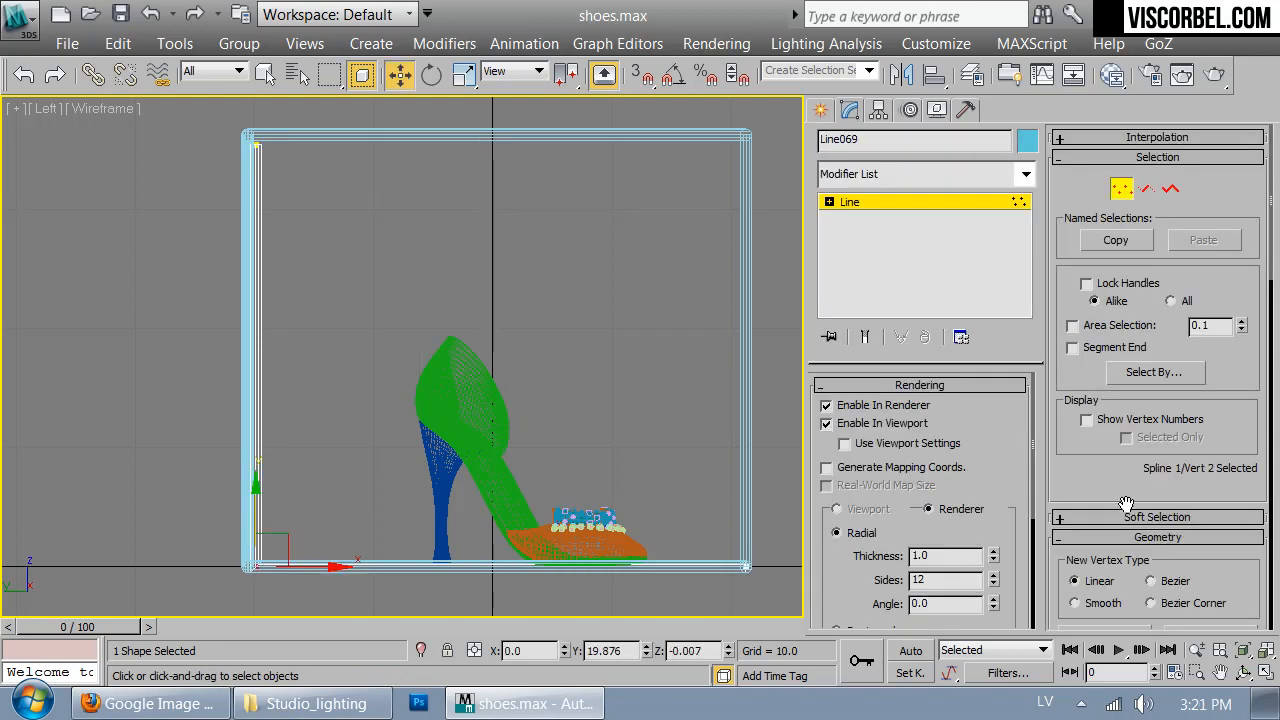
{"action": "scroll", "coordinate": [1136, 523], "scroll_direction": "down", "scroll_amount": 10}
{"action": "left_click", "coordinate": [1078, 488]}
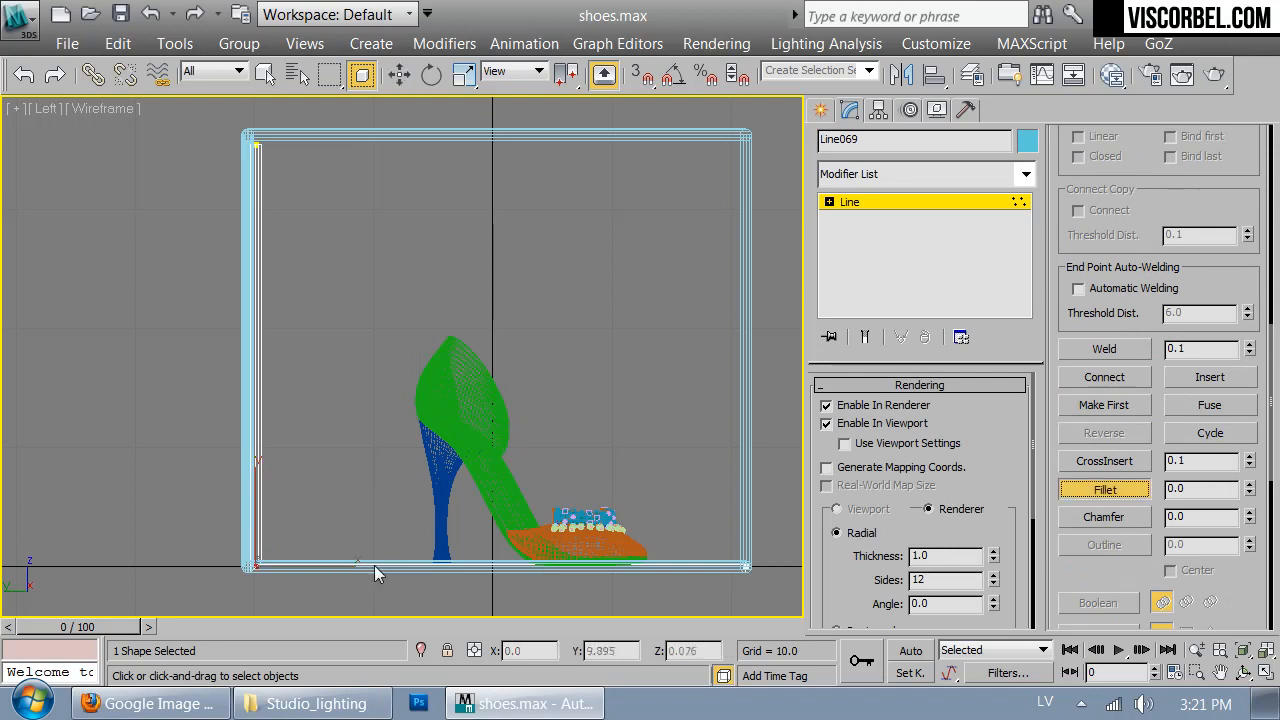
{"action": "left_click_drag", "start_coordinate": [258, 565], "coordinate": [305, 464]}
{"action": "key", "text": "1"}
- Turn off viewport and renderer tube display for the curved line and extrude it by 39
{"action": "left_click", "coordinate": [826, 423]}
{"action": "left_click", "coordinate": [826, 405]}
{"action": "left_click", "coordinate": [903, 172]}
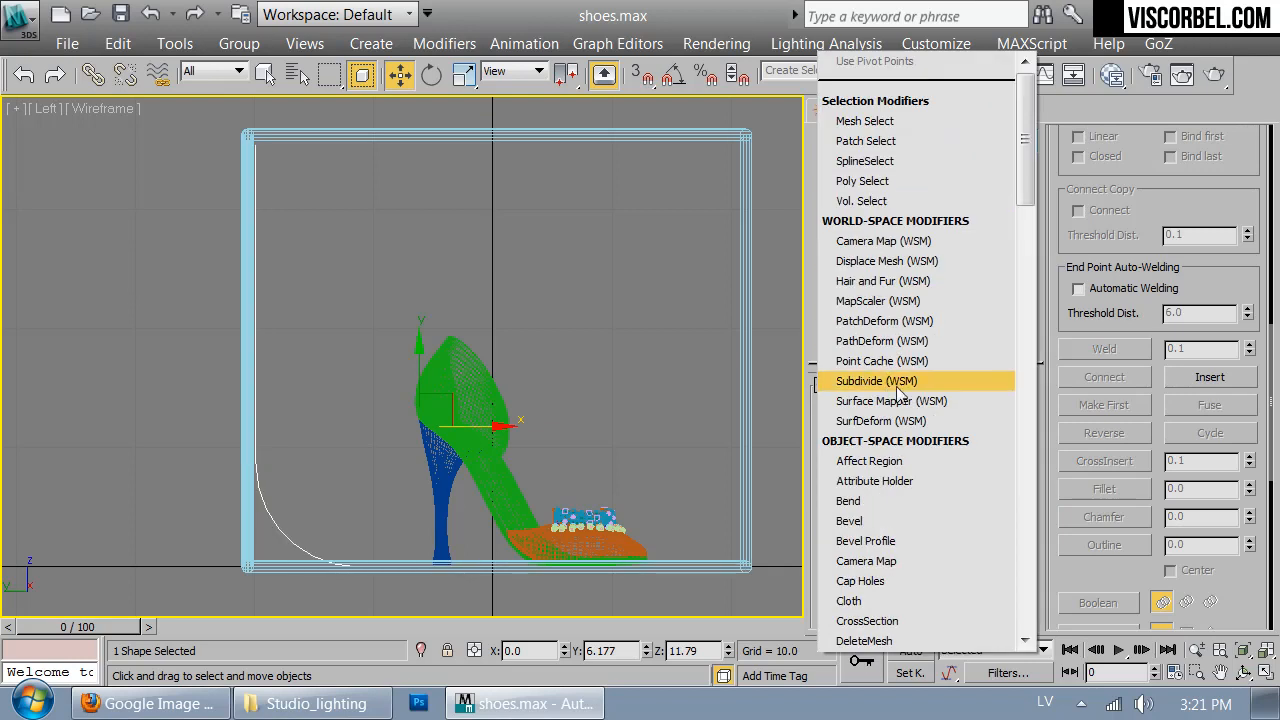
{"action": "scroll", "coordinate": [890, 440], "scroll_direction": "down", "scroll_amount": 8}
{"action": "left_click", "coordinate": [862, 163]}
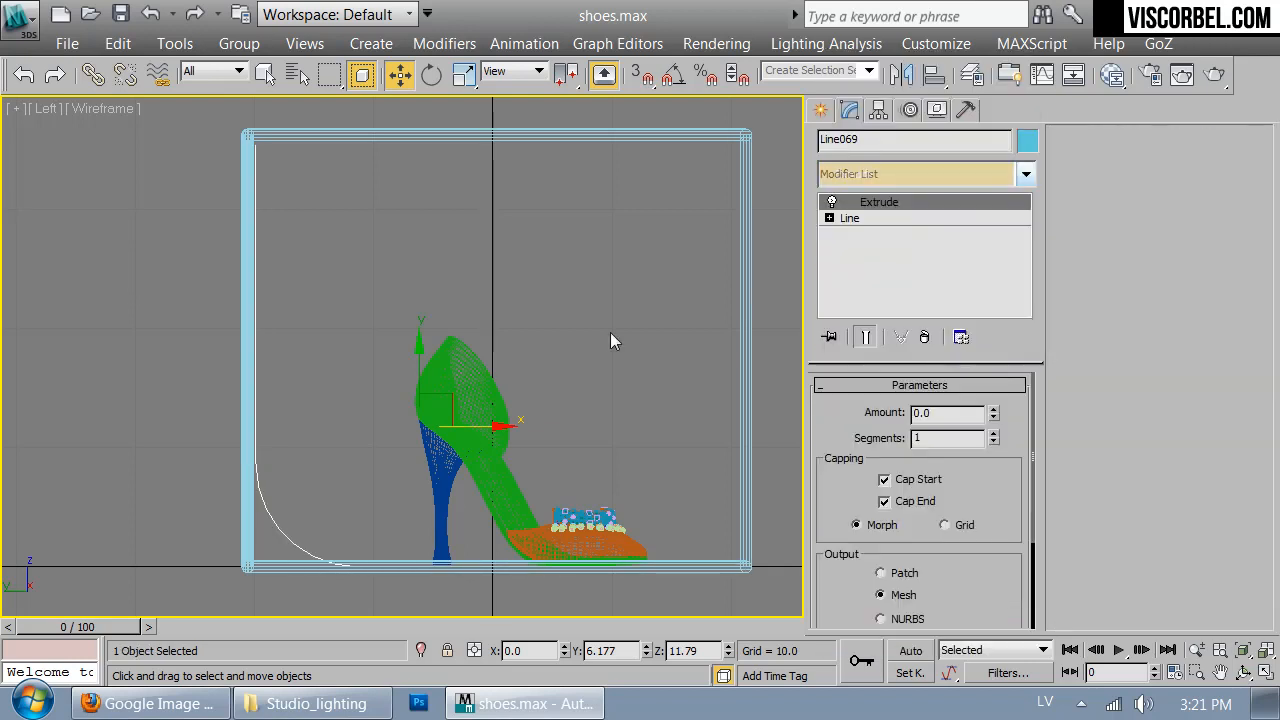
{"action": "key", "text": "t"}
{"action": "left_click_drag", "start_coordinate": [993, 414], "coordinate": [996, 342]}
- Centre the extruded backdrop inside the box at X 20.221 and raise it to Z 12.018
{"action": "left_click_drag", "start_coordinate": [467, 311], "coordinate": [586, 319]}
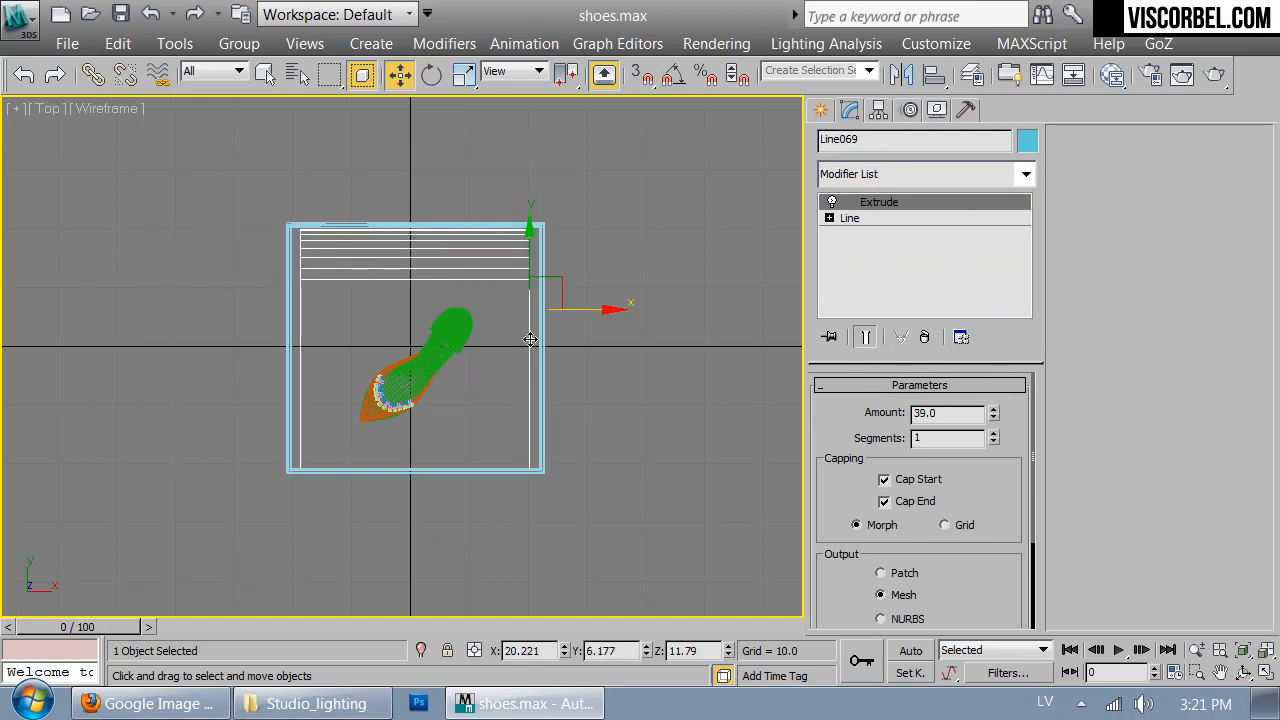
{"action": "key", "text": "p"}
{"action": "key", "text": "F3"}
{"action": "middle_click_drag", "start_coordinate": [423, 308], "coordinate": [486, 365], "text": "alt"}
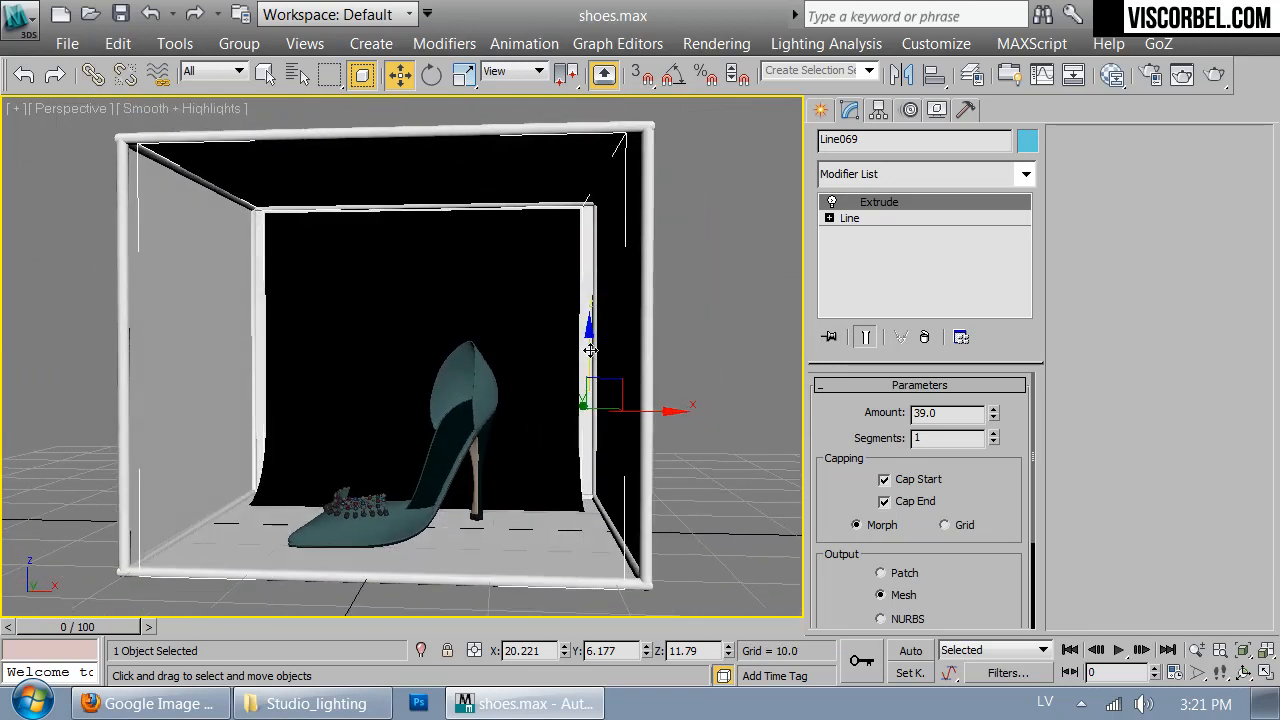
{"action": "middle_click_drag", "start_coordinate": [508, 251], "coordinate": [546, 324], "text": "alt"}
- Add a Normal modifier to the backdrop with flipped normals
{"action": "left_click", "coordinate": [897, 174]}
{"action": "scroll", "coordinate": [896, 289], "scroll_direction": "down", "scroll_amount": 10}
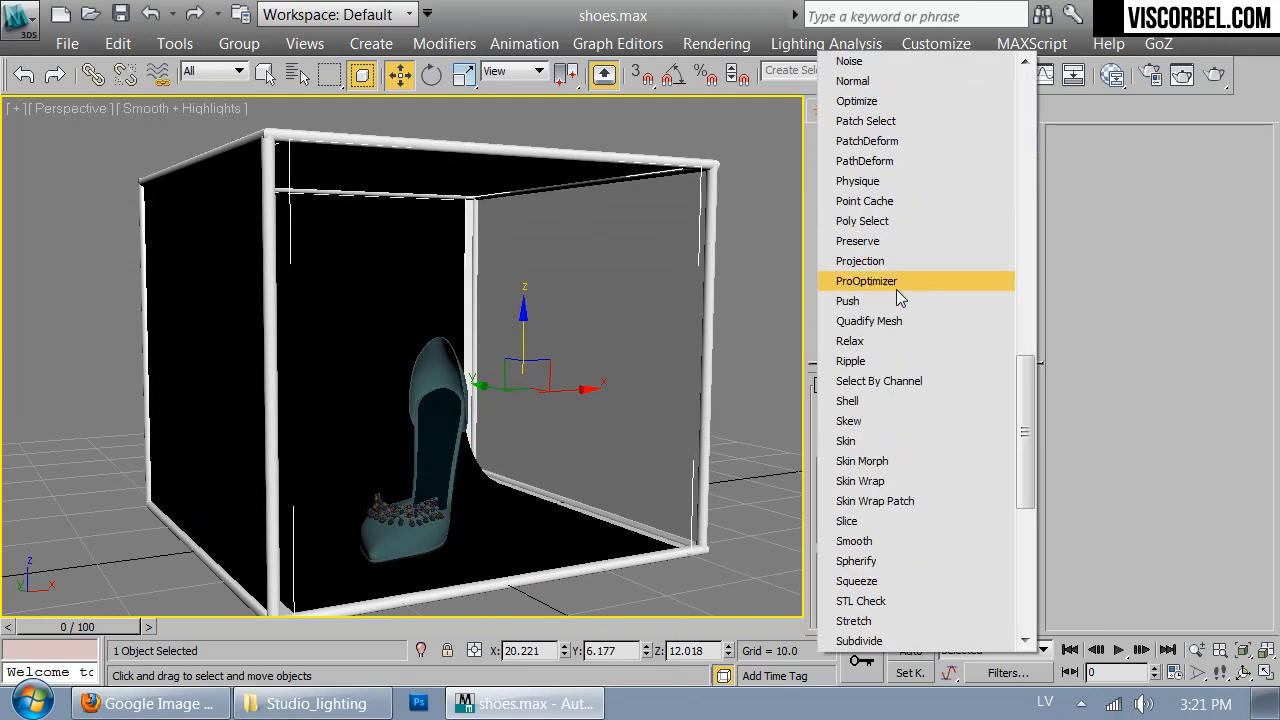
{"action": "left_click", "coordinate": [897, 82]}
{"action": "middle_click_drag", "start_coordinate": [543, 462], "coordinate": [511, 472], "text": "alt"}
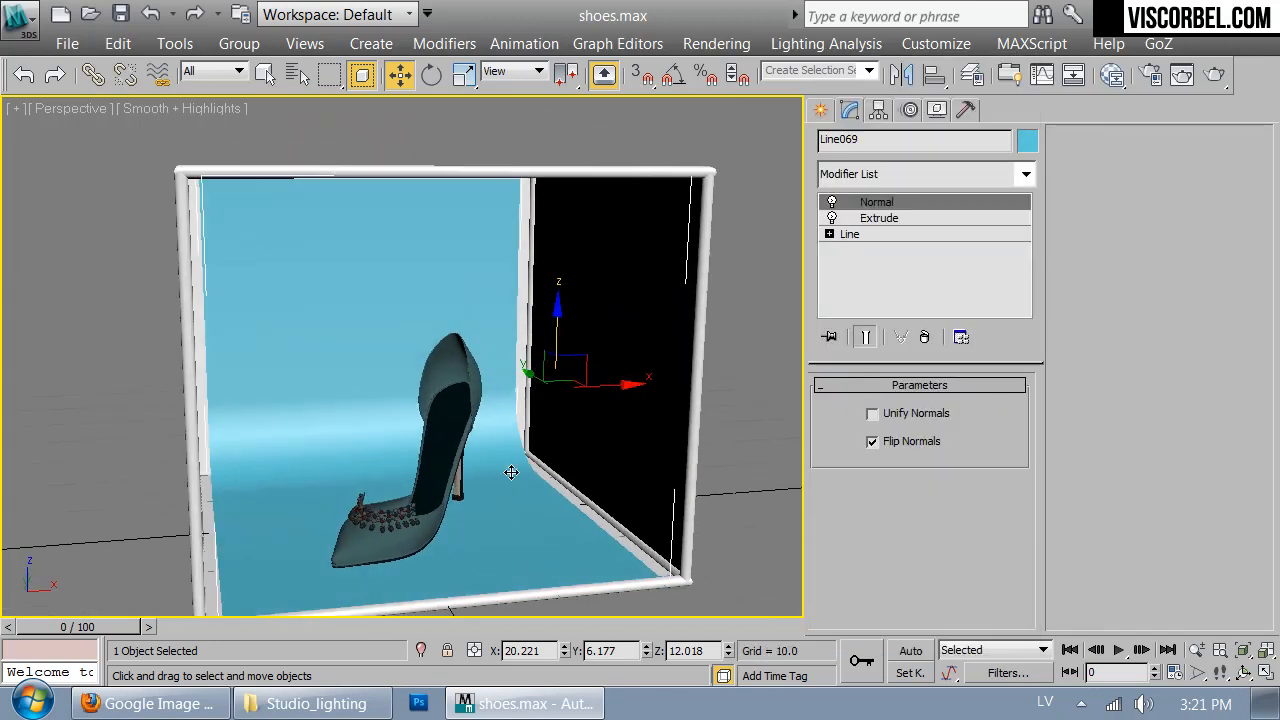
- Create a new VRayMtl in the third sample slot and set its diffuse value to 240
{"action": "key", "text": "m"}
{"action": "left_click", "coordinate": [938, 225]}
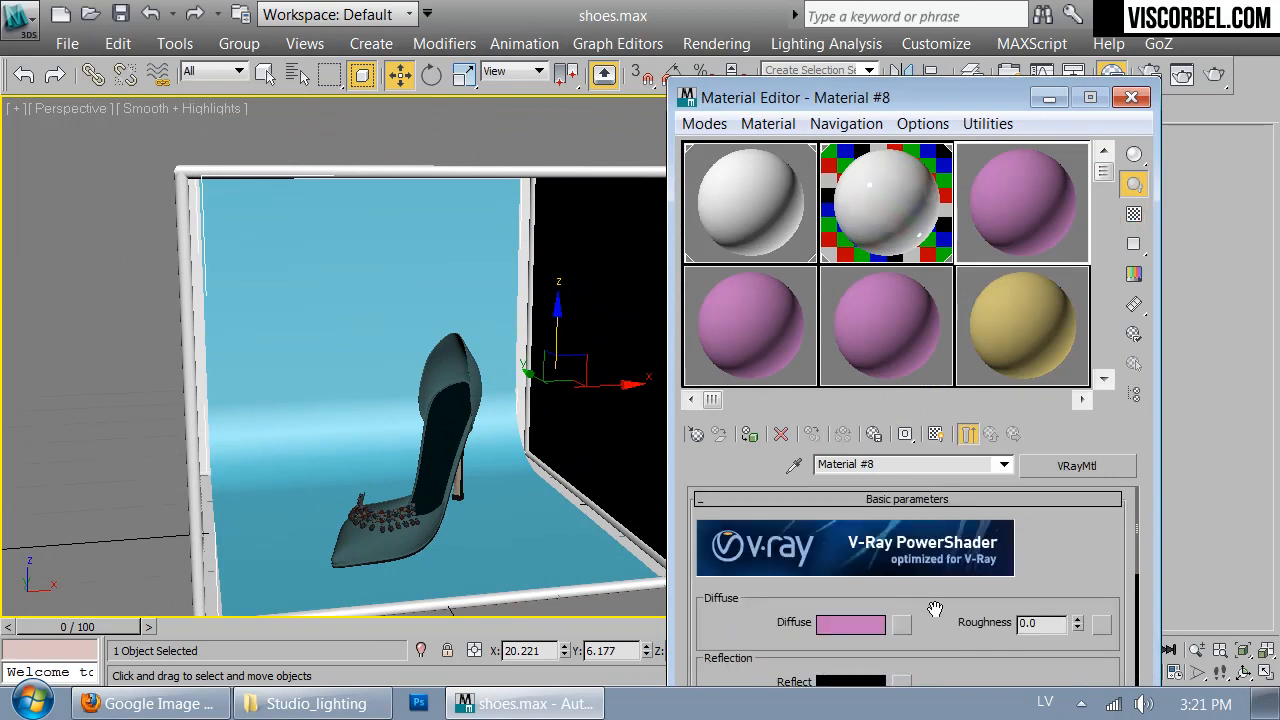
{"action": "left_click", "coordinate": [696, 434]}
{"action": "left_click", "coordinate": [355, 588]}
{"action": "double_click", "coordinate": [355, 588]}
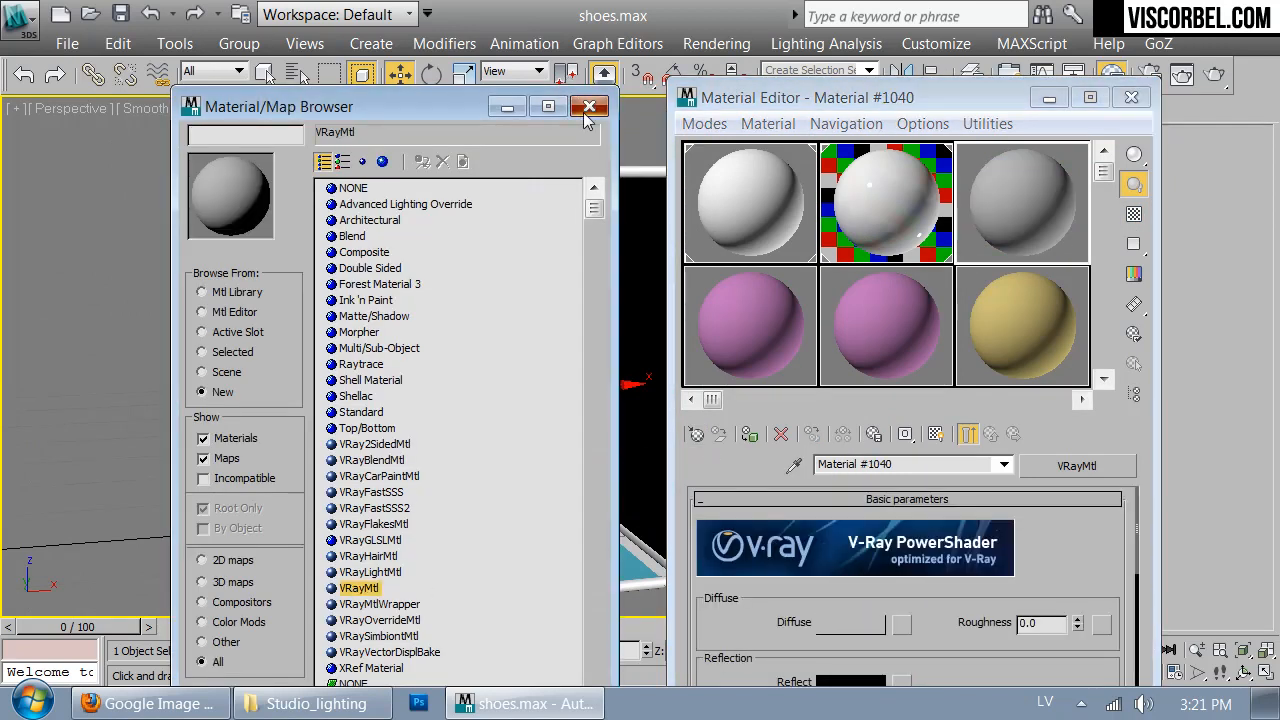
{"action": "left_click", "coordinate": [589, 106]}
{"action": "left_click", "coordinate": [850, 622]}
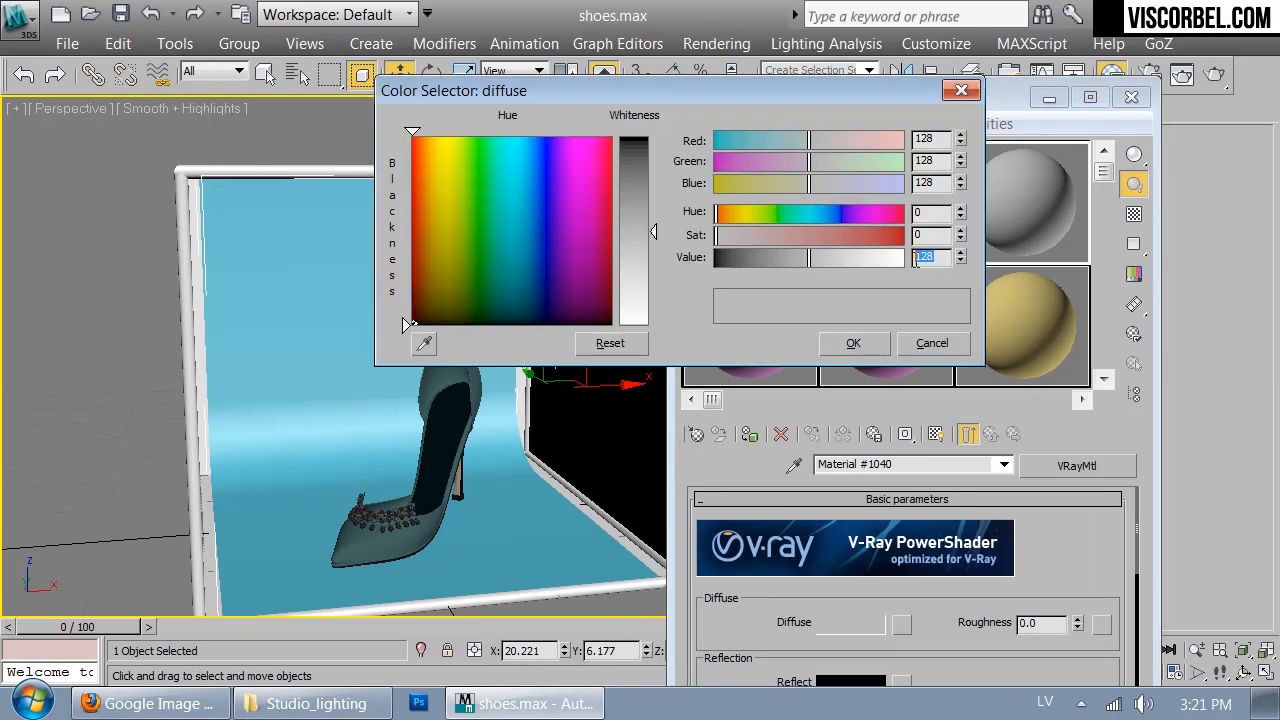
{"action": "type", "text": "240"}
{"action": "key", "text": "Return"}
{"action": "left_click", "coordinate": [848, 343]}
- Give the third material a dark grey reflection with glossiness 0.4 and enable Fresnel reflections with IOR 4.0
{"action": "left_click_drag", "start_coordinate": [757, 638], "coordinate": [783, 495]}
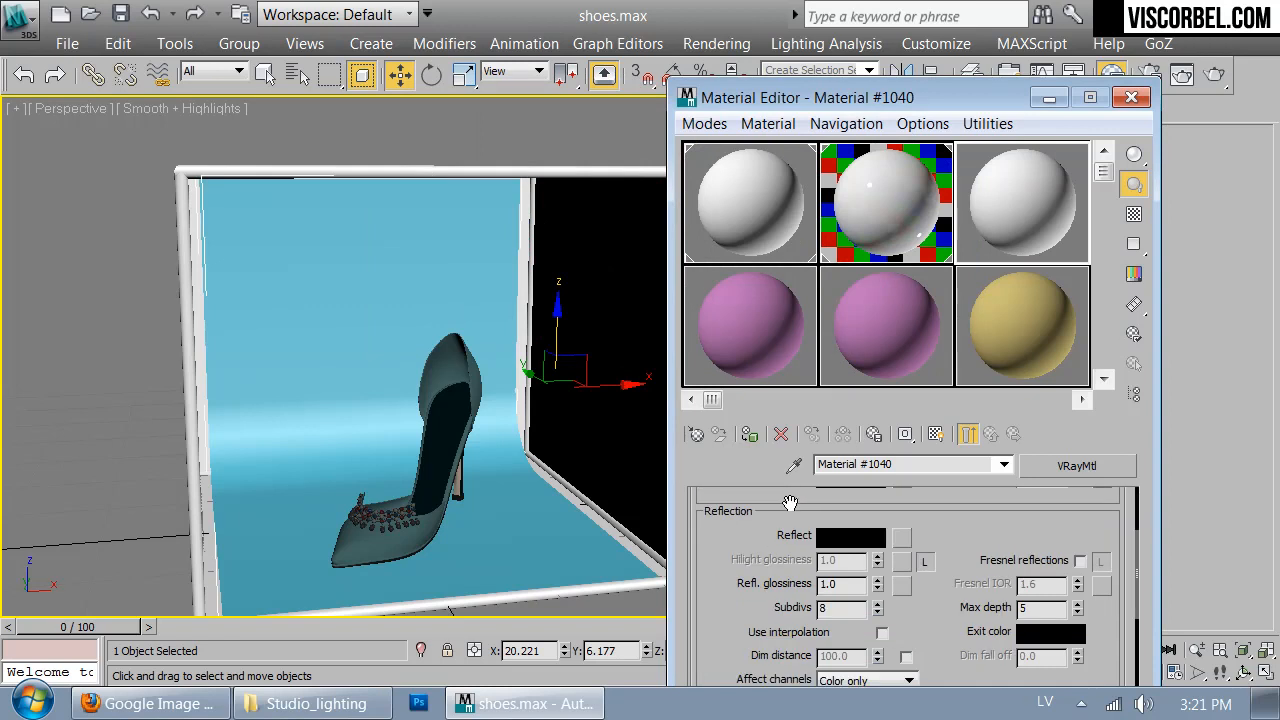
{"action": "left_click", "coordinate": [852, 542]}
{"action": "left_click_drag", "start_coordinate": [718, 257], "coordinate": [752, 258]}
{"action": "left_click", "coordinate": [852, 342]}
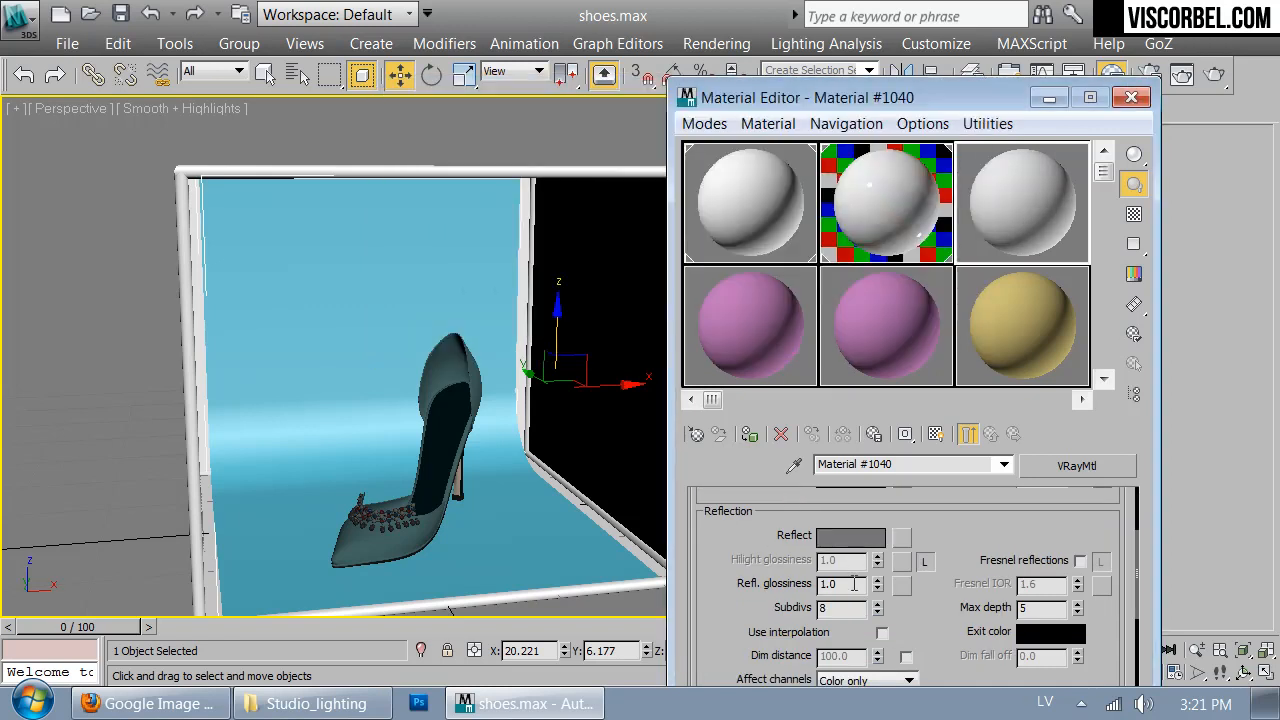
{"action": "key", "text": "Return"}
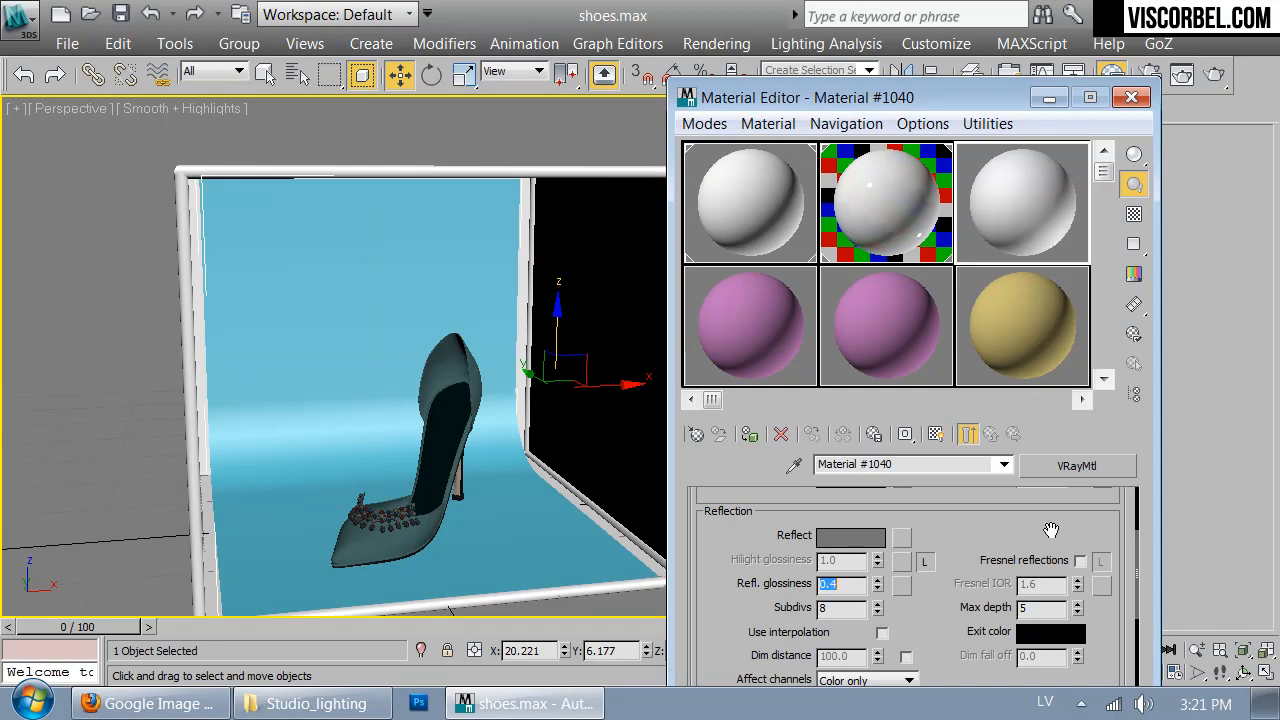
{"action": "left_click", "coordinate": [1080, 561]}
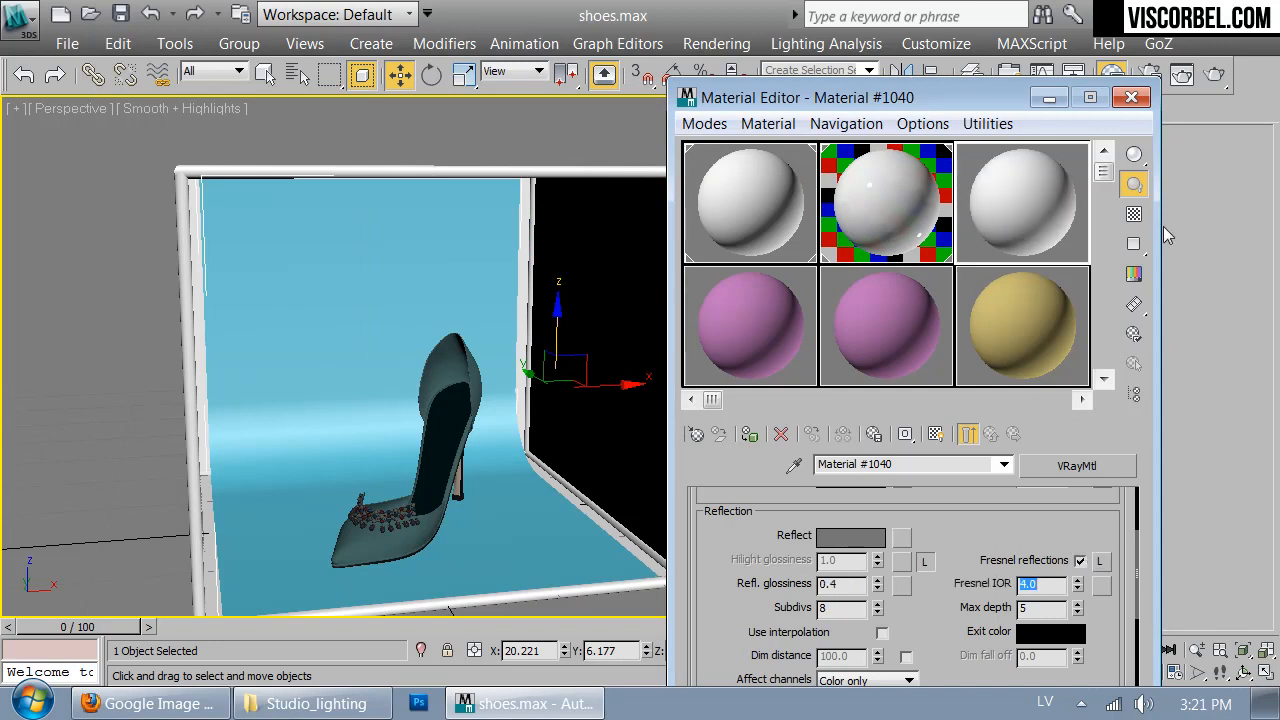
- Show the third sample on a checkered background and inspect it in an enlarged preview, resizing and closing the preview window
{"action": "double_click", "coordinate": [905, 195]}
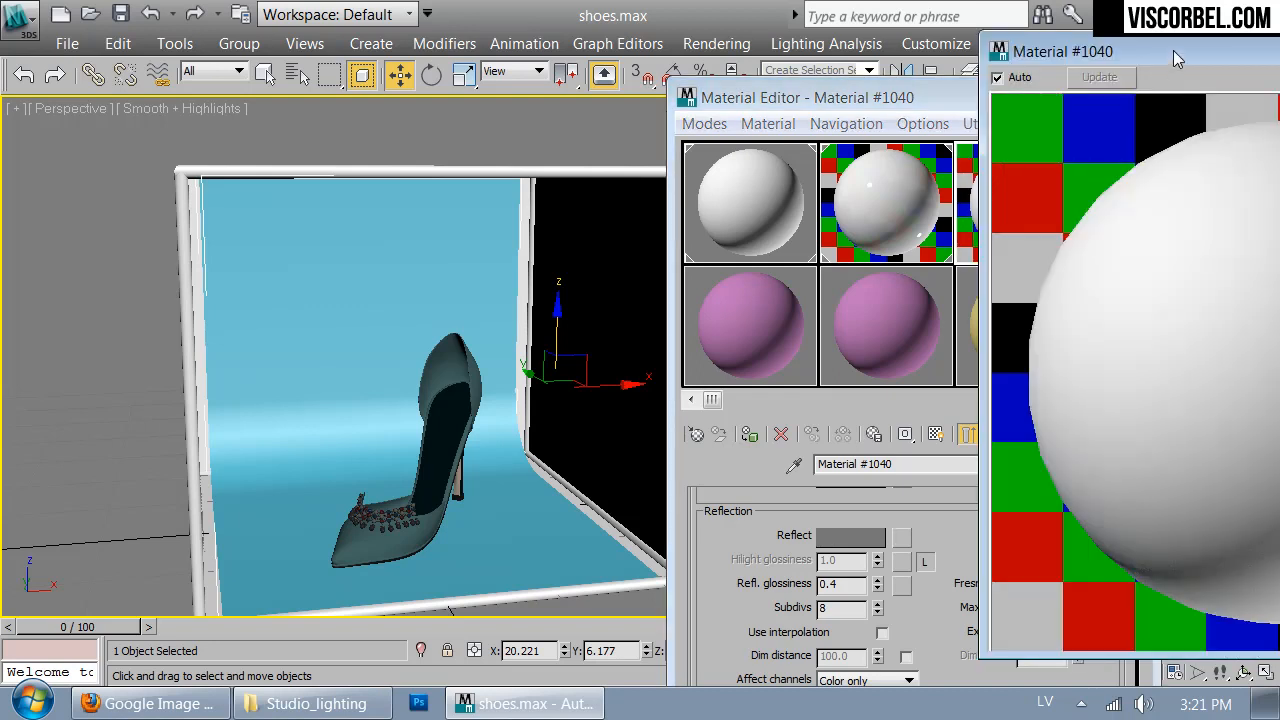
{"action": "left_click_drag", "start_coordinate": [1188, 54], "coordinate": [792, 76]}
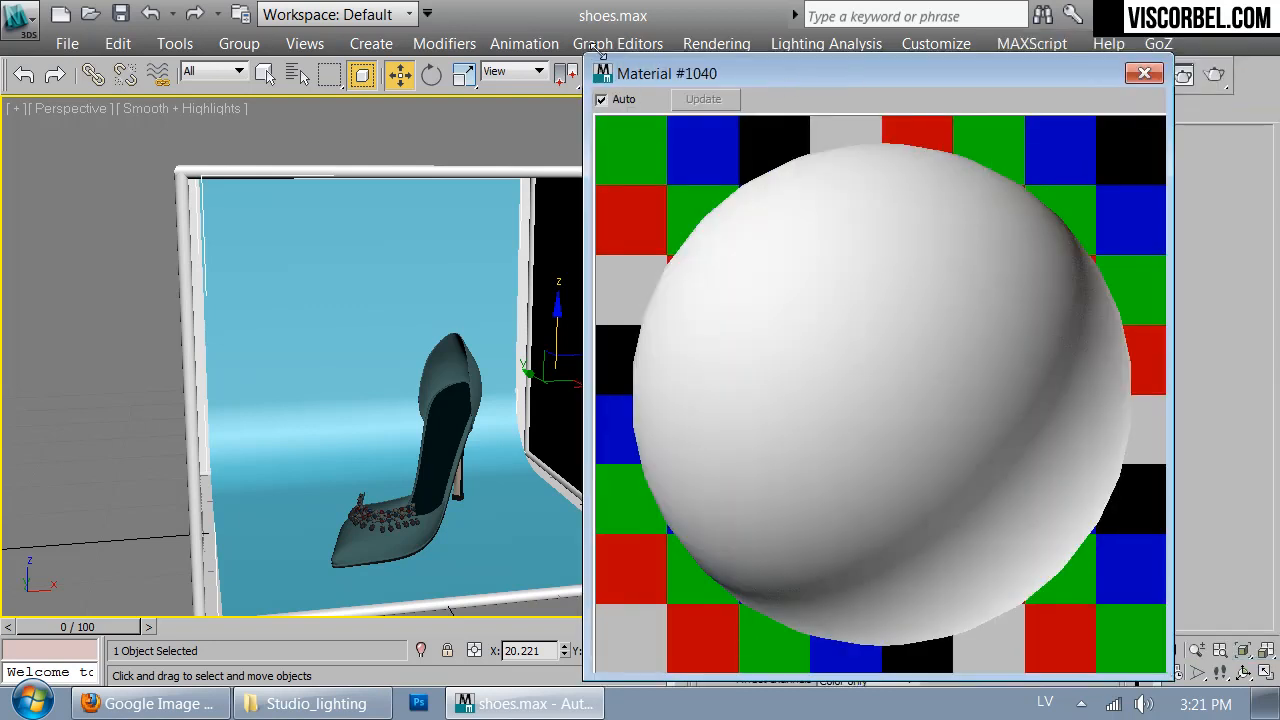
{"action": "left_click_drag", "start_coordinate": [588, 55], "coordinate": [808, 331]}
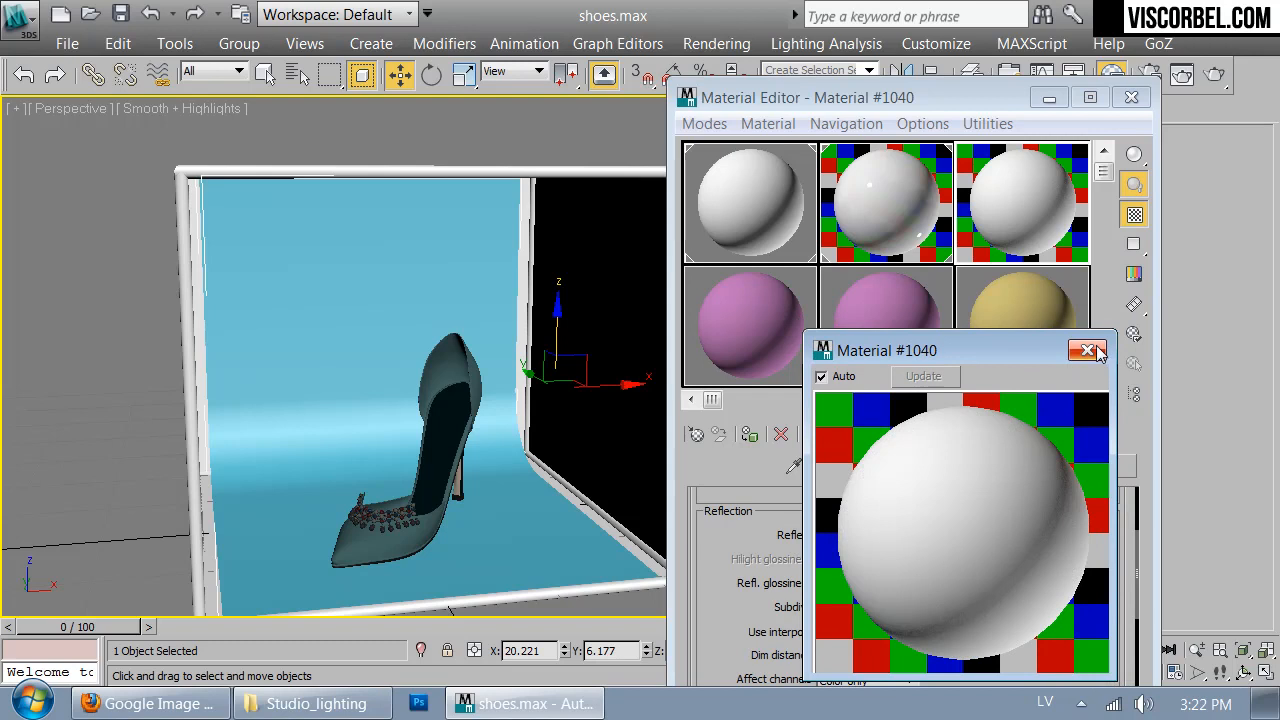
{"action": "left_click", "coordinate": [1098, 352]}
- Assign the third material to the curved backdrop, close the material editor and clear the selection
{"action": "left_click_drag", "start_coordinate": [1035, 197], "coordinate": [270, 324]}
{"action": "mouse_move", "coordinate": [445, 422]}
{"action": "middle_mouse_down", "text": "alt"}
{"action": "mouse_move", "coordinate": [354, 403]}
{"action": "mouse_move", "coordinate": [425, 418]}
{"action": "middle_mouse_up", "text": "alt"}
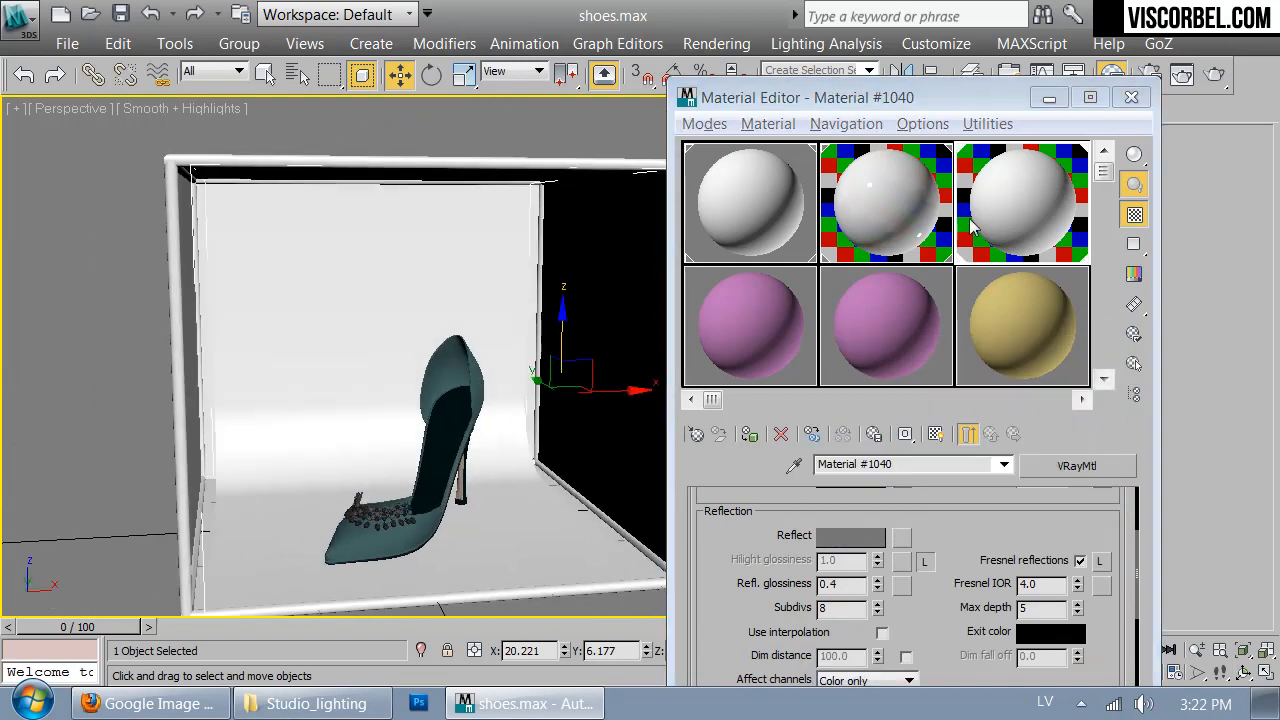
{"action": "left_click", "coordinate": [1131, 97]}
{"action": "left_click", "coordinate": [746, 186]}
- Create a targeted VRayPhysicalCamera in the top view, placed in front of the light box and aimed inside it, and show its shaded view
{"action": "middle_click_drag", "start_coordinate": [614, 331], "coordinate": [580, 366], "text": "alt"}
{"action": "key", "text": "t"}
{"action": "left_click", "coordinate": [821, 111]}
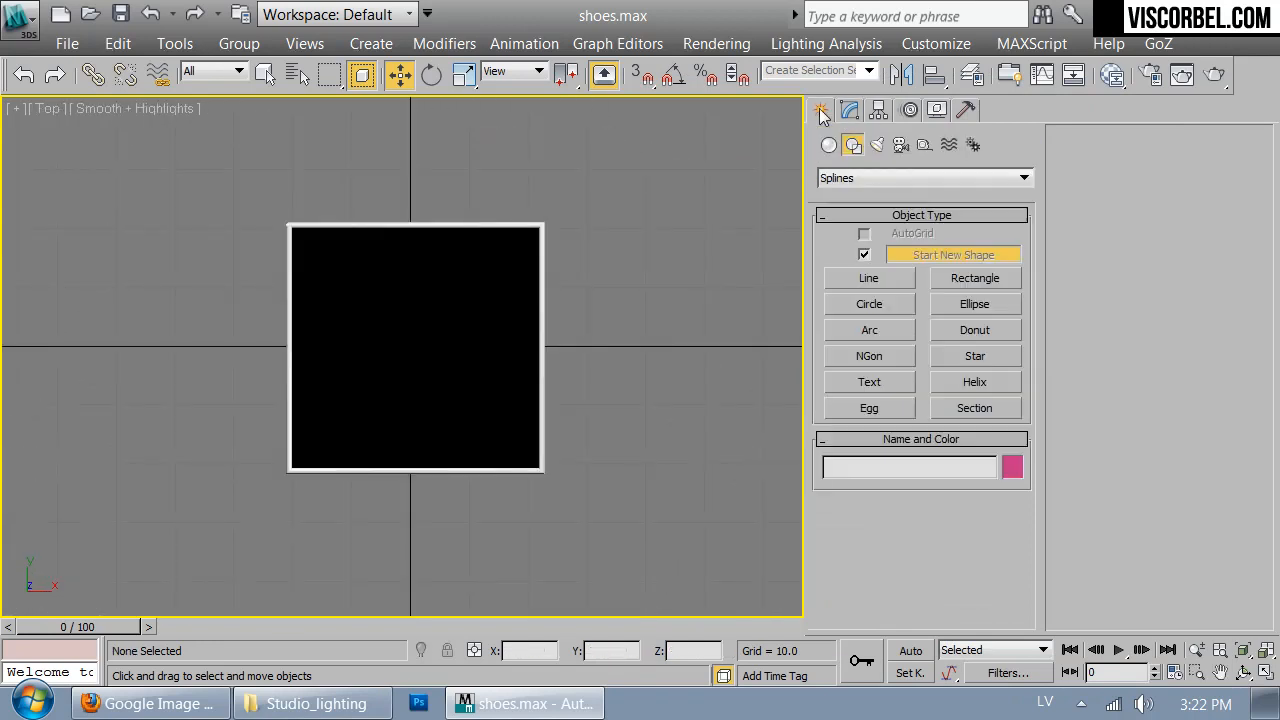
{"action": "left_click", "coordinate": [899, 146]}
{"action": "left_click", "coordinate": [894, 177]}
{"action": "left_click", "coordinate": [851, 207]}
{"action": "left_click", "coordinate": [948, 262]}
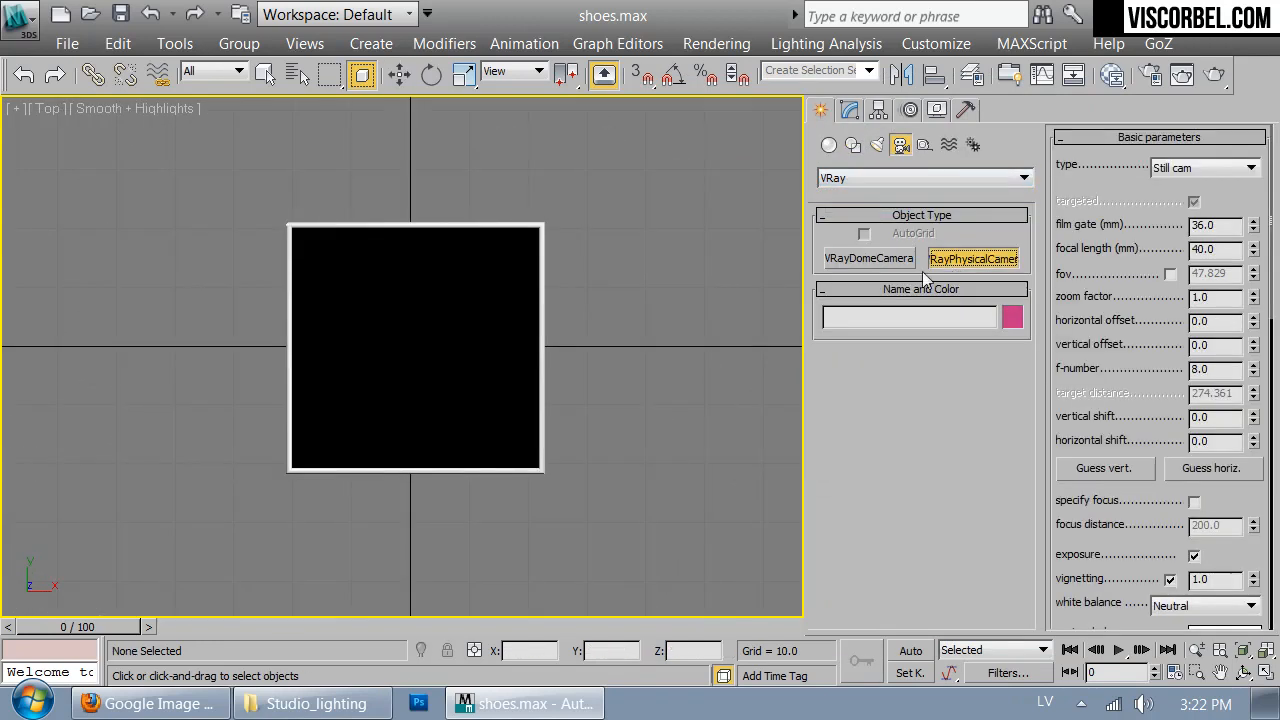
{"action": "key", "text": "F3"}
{"action": "middle_click_drag", "start_coordinate": [474, 477], "coordinate": [497, 429]}
{"action": "left_click_drag", "start_coordinate": [434, 562], "coordinate": [434, 226]}
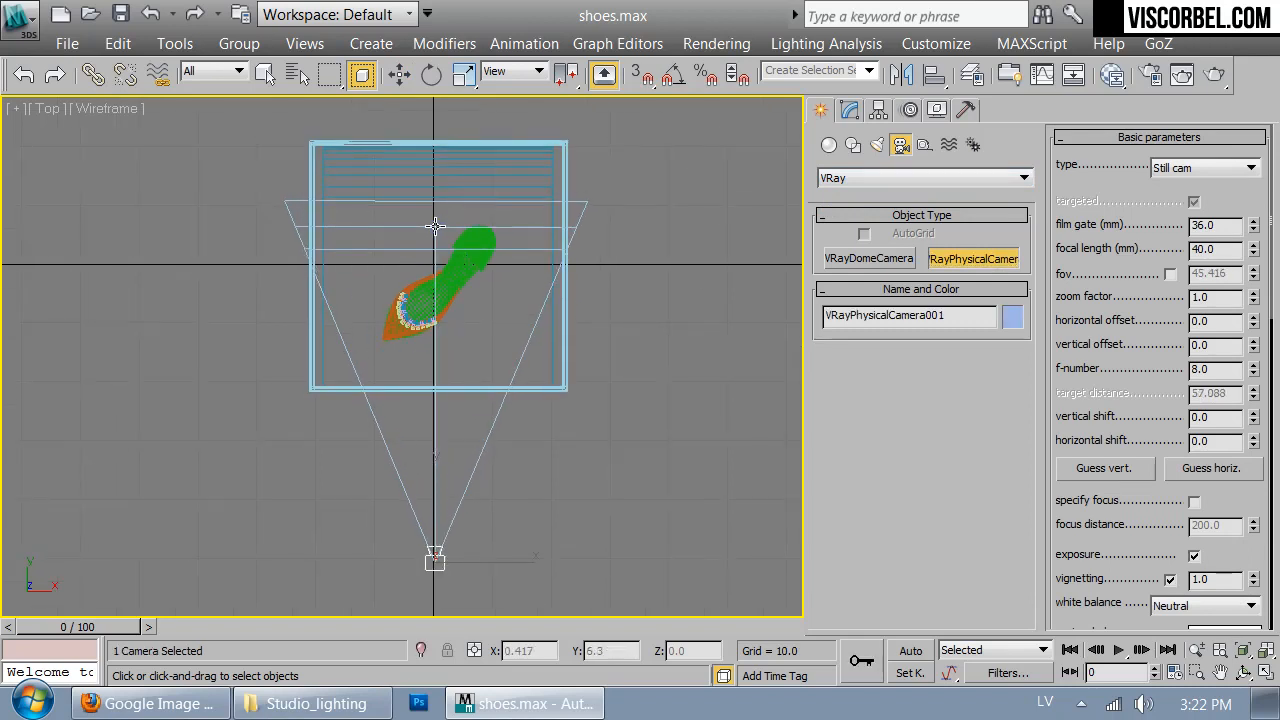
{"action": "key", "text": "c"}
{"action": "key", "text": "F3"}
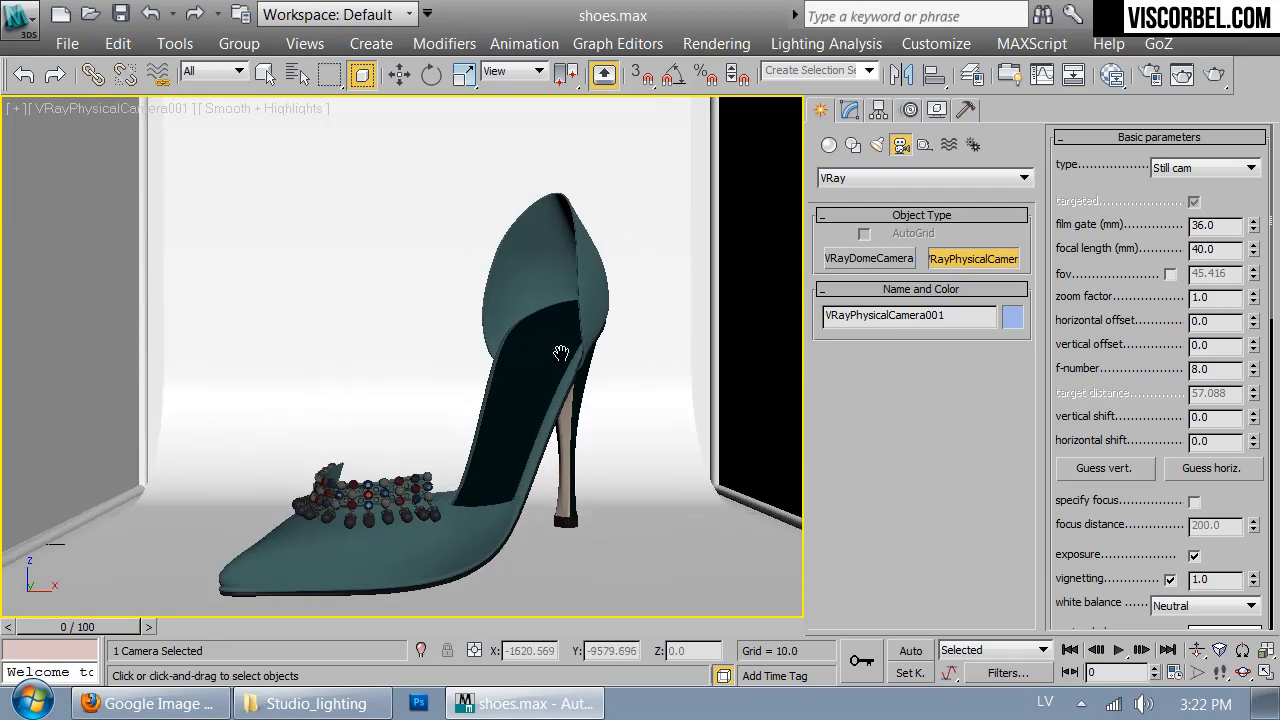
- Raise the camera's focal length to 53.6 mm and walk the camera to reframe the shoe inside the light box
{"action": "left_click_drag", "start_coordinate": [1256, 256], "coordinate": [1256, 228]}
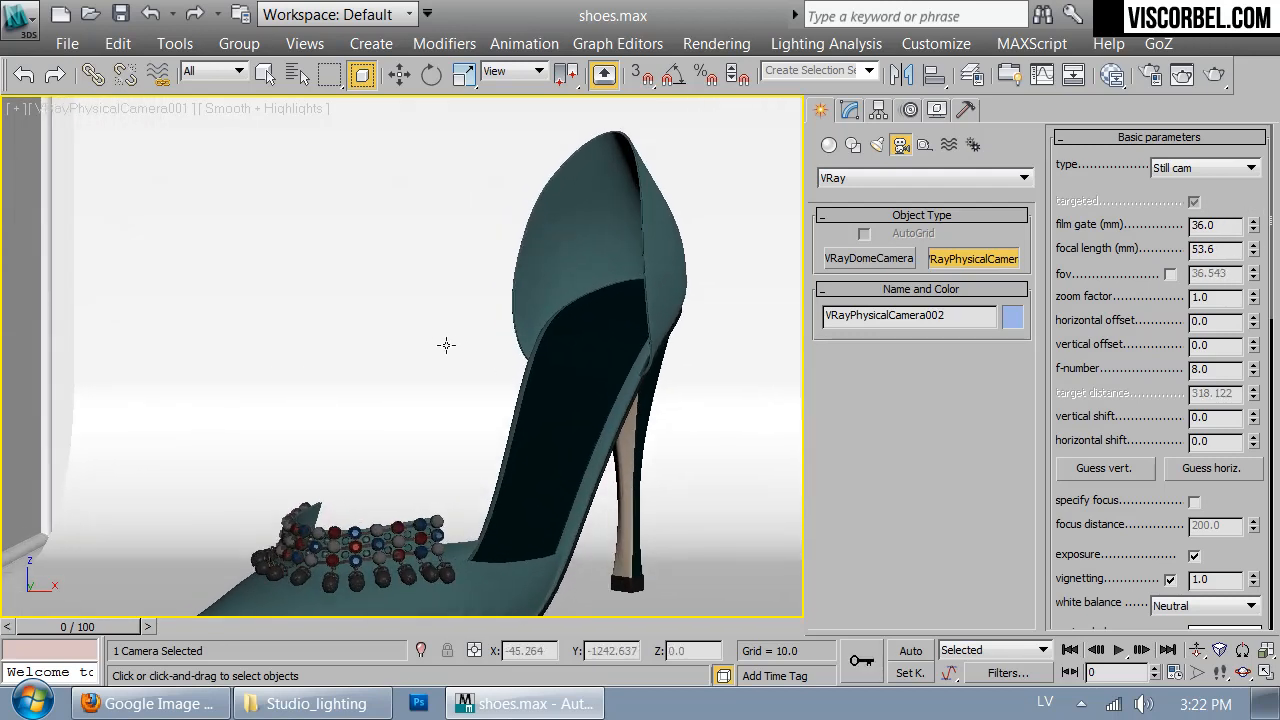
{"action": "key", "text": "Up"}
{"action": "left_click_drag", "start_coordinate": [454, 346], "coordinate": [451, 349]}
{"action": "key", "text": "Down"}
{"action": "key", "text": "Up"}
{"action": "key", "text": "shift+f"}
{"action": "key", "text": "Up"}
{"action": "key", "text": "Right"}
{"action": "key", "text": "Right"}
{"action": "key", "text": "Down"}
{"action": "key", "text": "Left"}
{"action": "key", "text": "Right"}
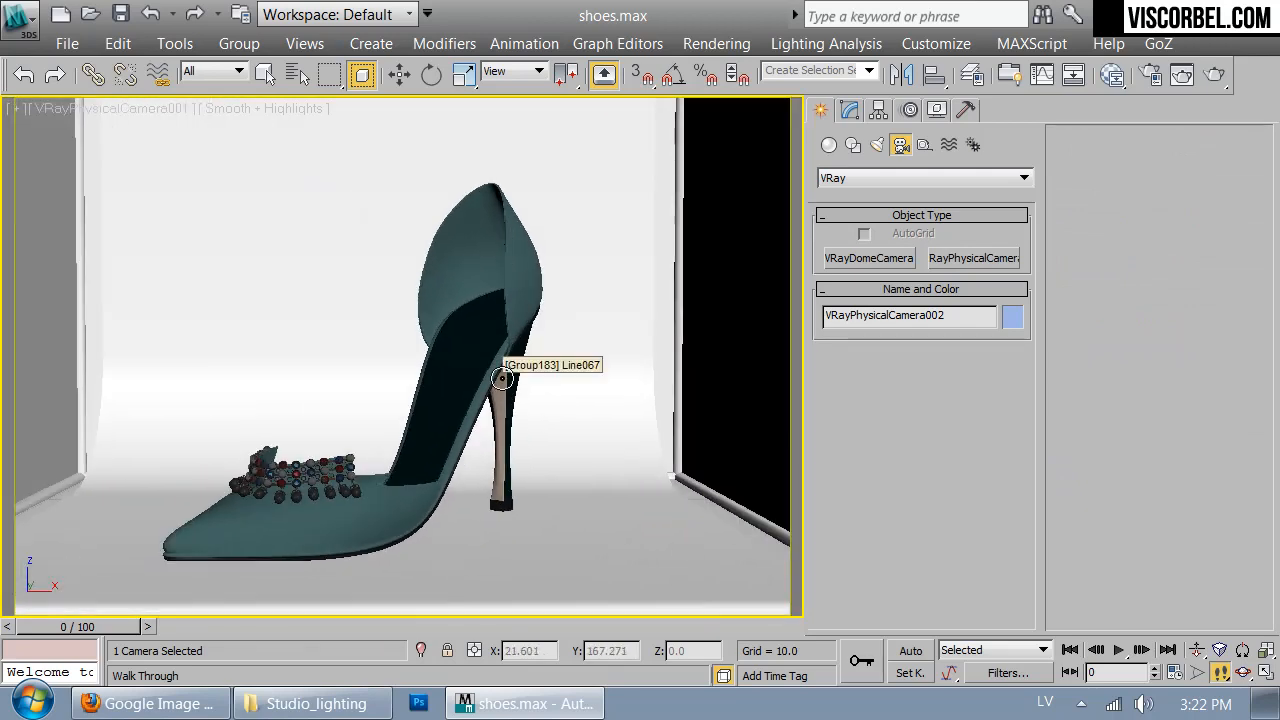
{"action": "key", "text": "Up"}
{"action": "key", "text": "Left"}
- Set the render output size to 450 × 450 and reframe the camera so the whole shoe fills the square frame
{"action": "left_click", "coordinate": [1150, 74]}
{"action": "double_click", "coordinate": [262, 403]}
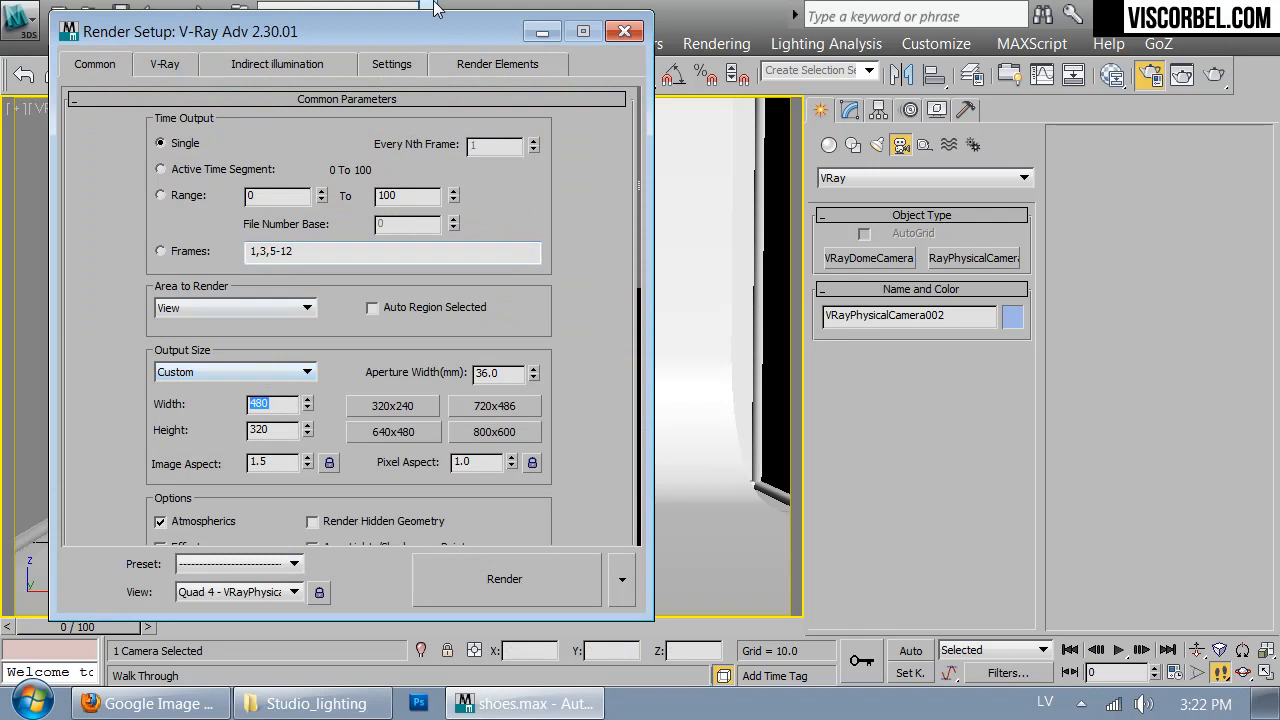
{"action": "left_click_drag", "start_coordinate": [470, 40], "coordinate": [869, 64]}
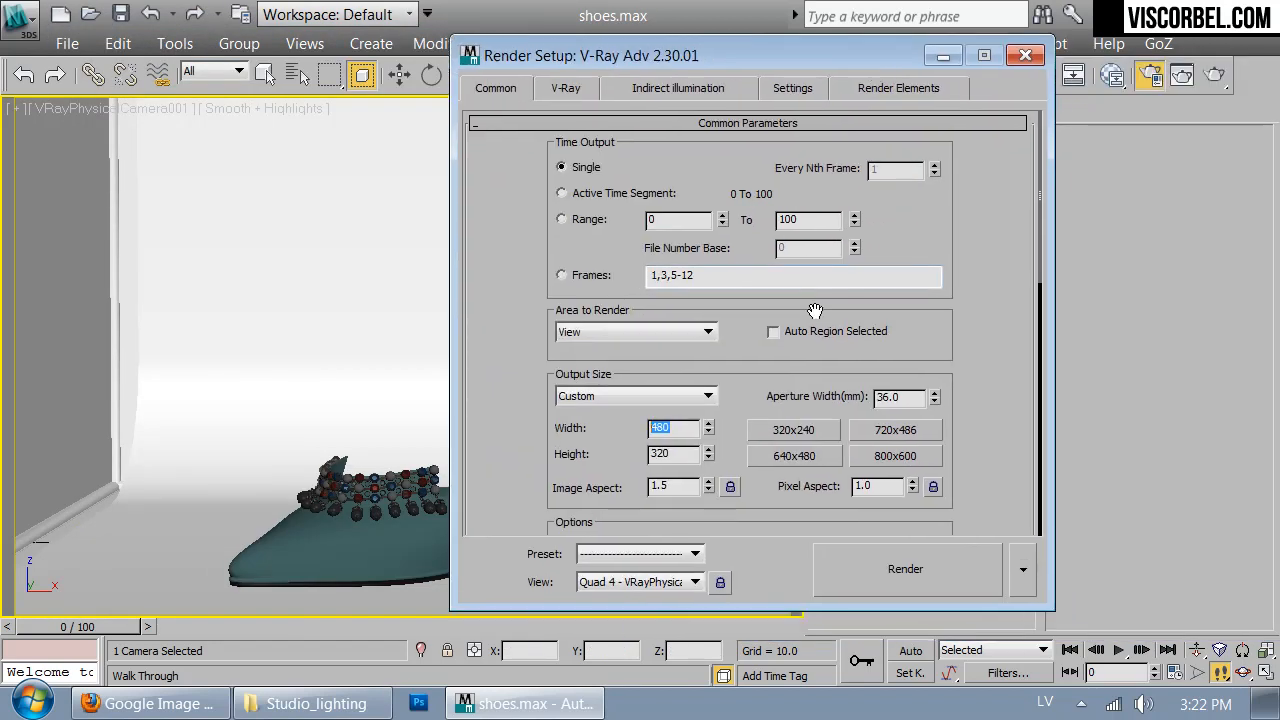
{"action": "left_click", "coordinate": [678, 454]}
{"action": "type", "text": "450"}
{"action": "key", "text": "Return"}
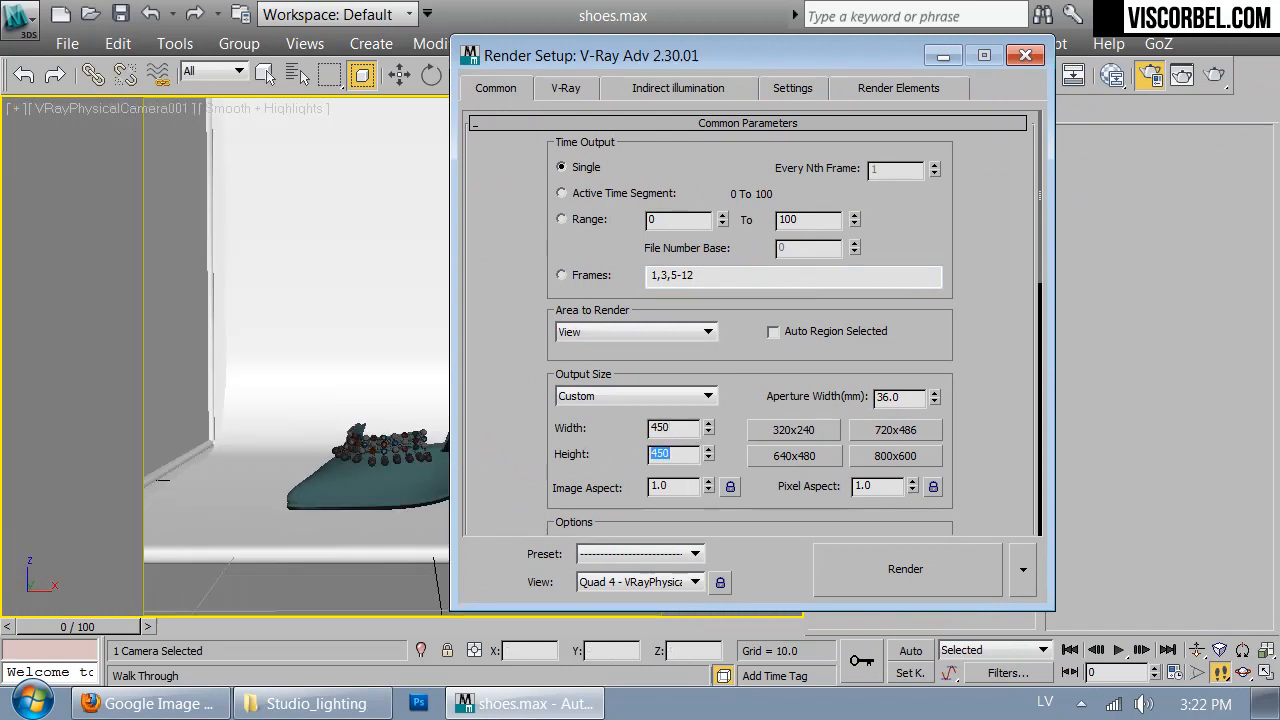
{"action": "left_click", "coordinate": [1028, 56]}
{"action": "key", "text": "w"}
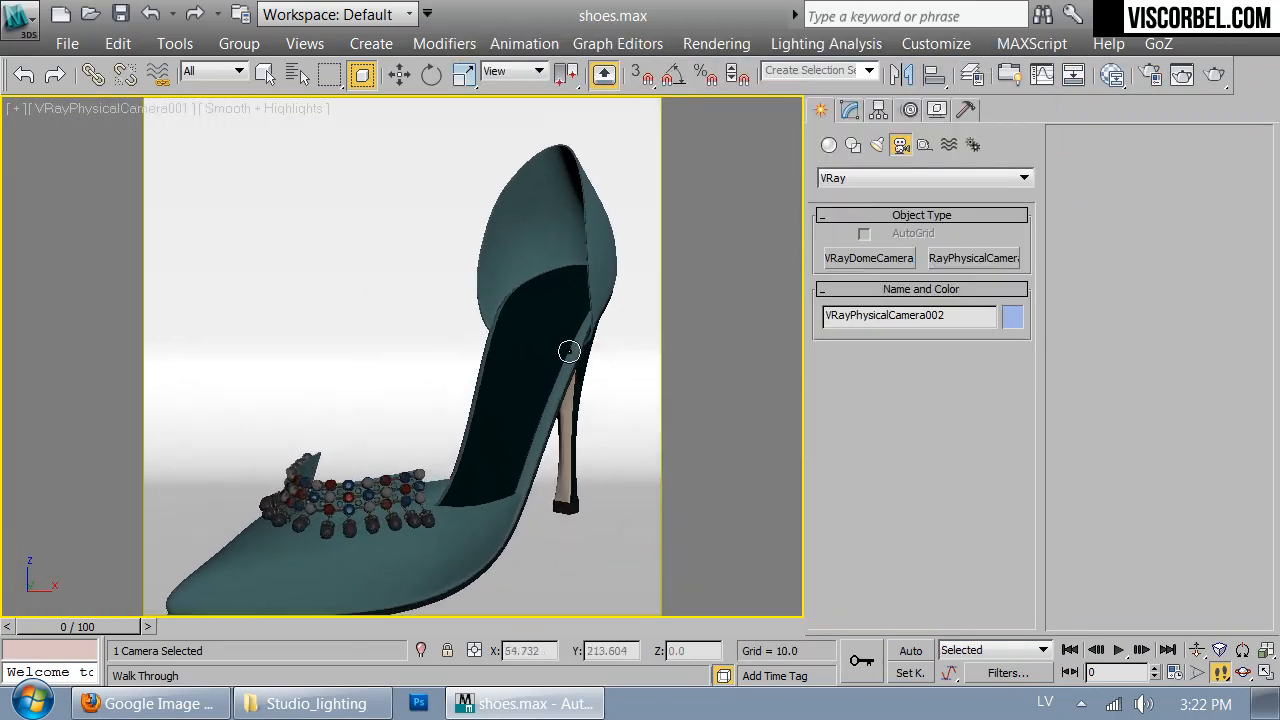
{"action": "left_click_drag", "start_coordinate": [570, 352], "coordinate": [567, 356]}
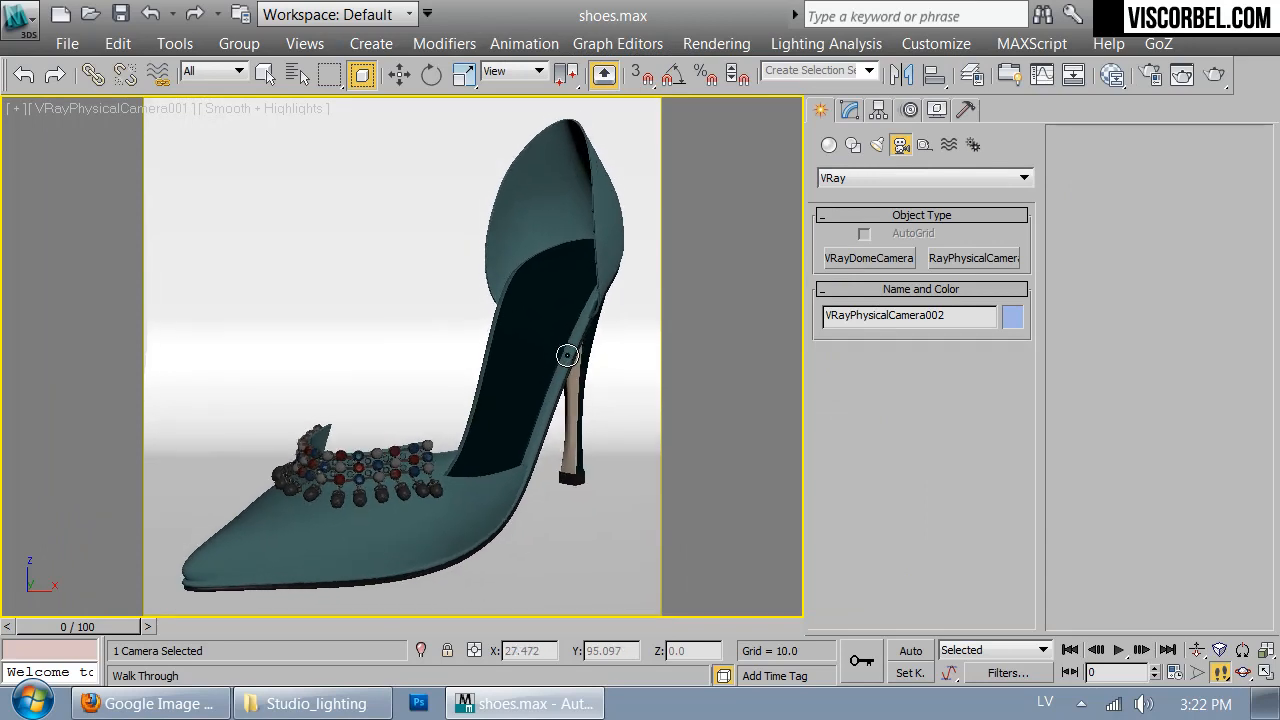
- Set the focal length of VRayPhysicalCamera002 to 60 mm
{"action": "left_click", "coordinate": [852, 108]}
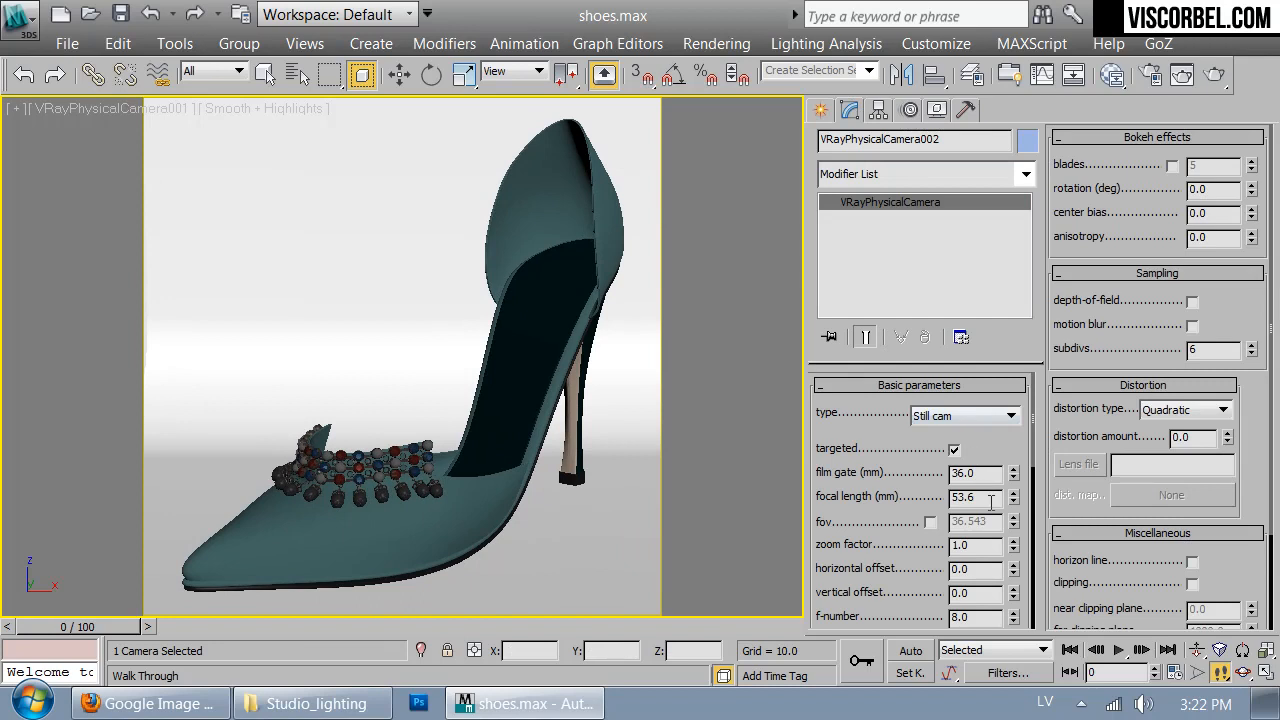
{"action": "type", "text": "60"}
{"action": "key", "text": "Return"}
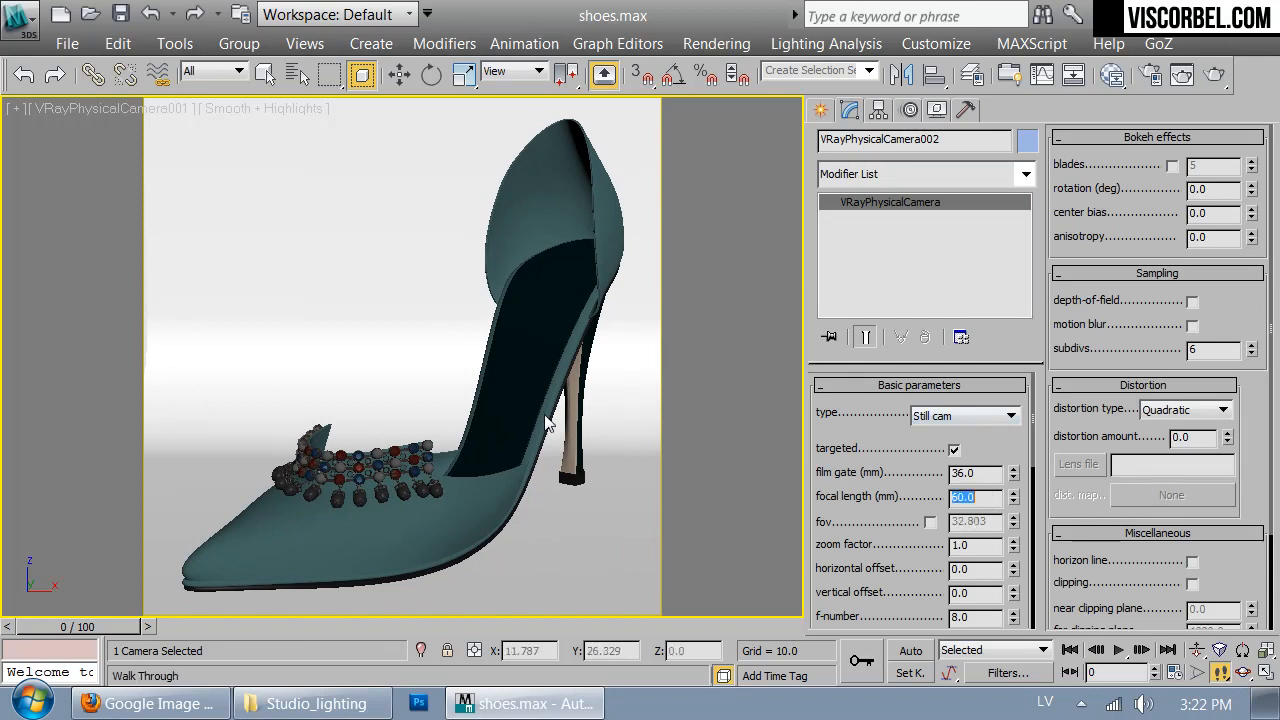
{"action": "right_click", "coordinate": [581, 387]}
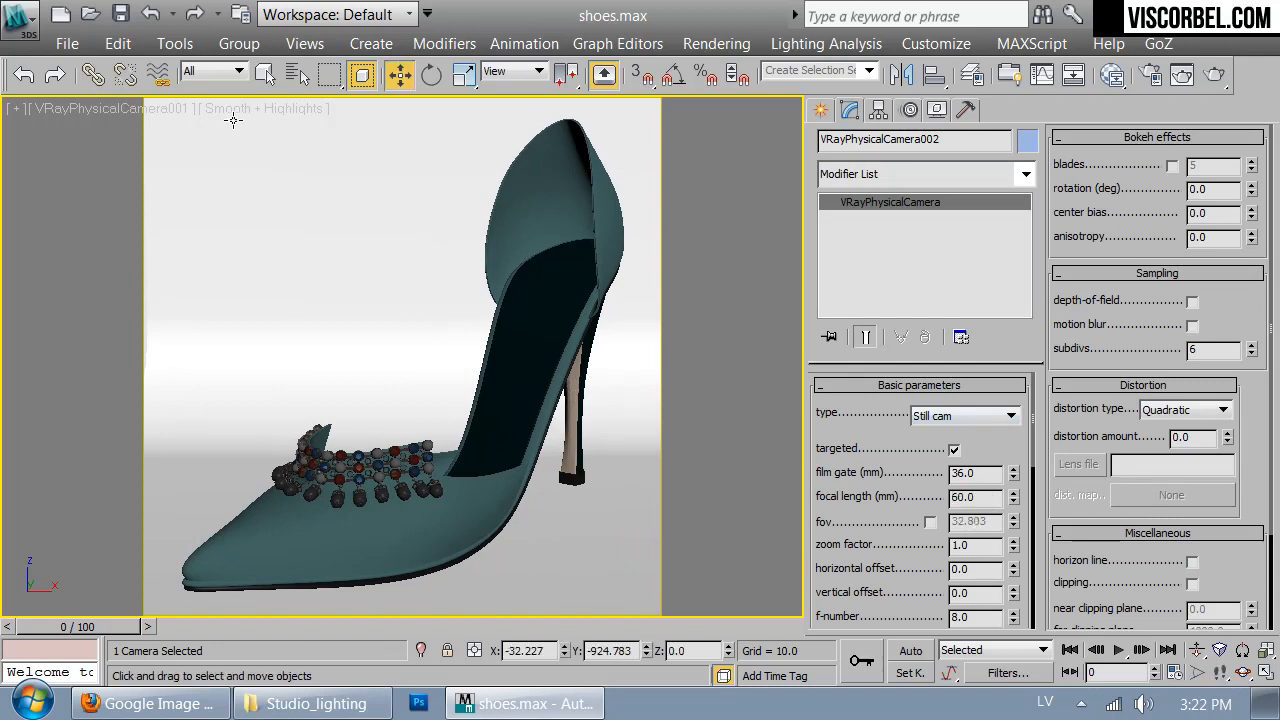
- Delete the surplus camera VRayPhysicalCamera002 from the scene
{"action": "left_click", "coordinate": [297, 76]}
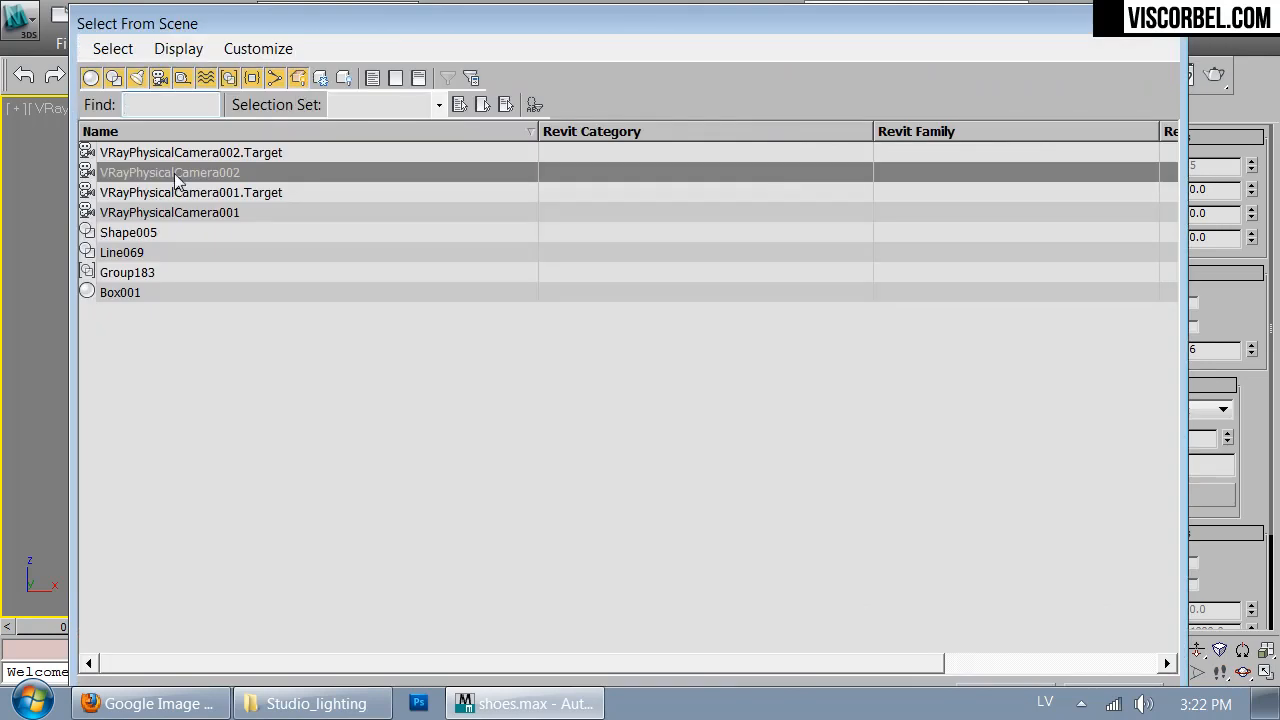
{"action": "key", "text": "Return"}
{"action": "key", "text": "Delete"}
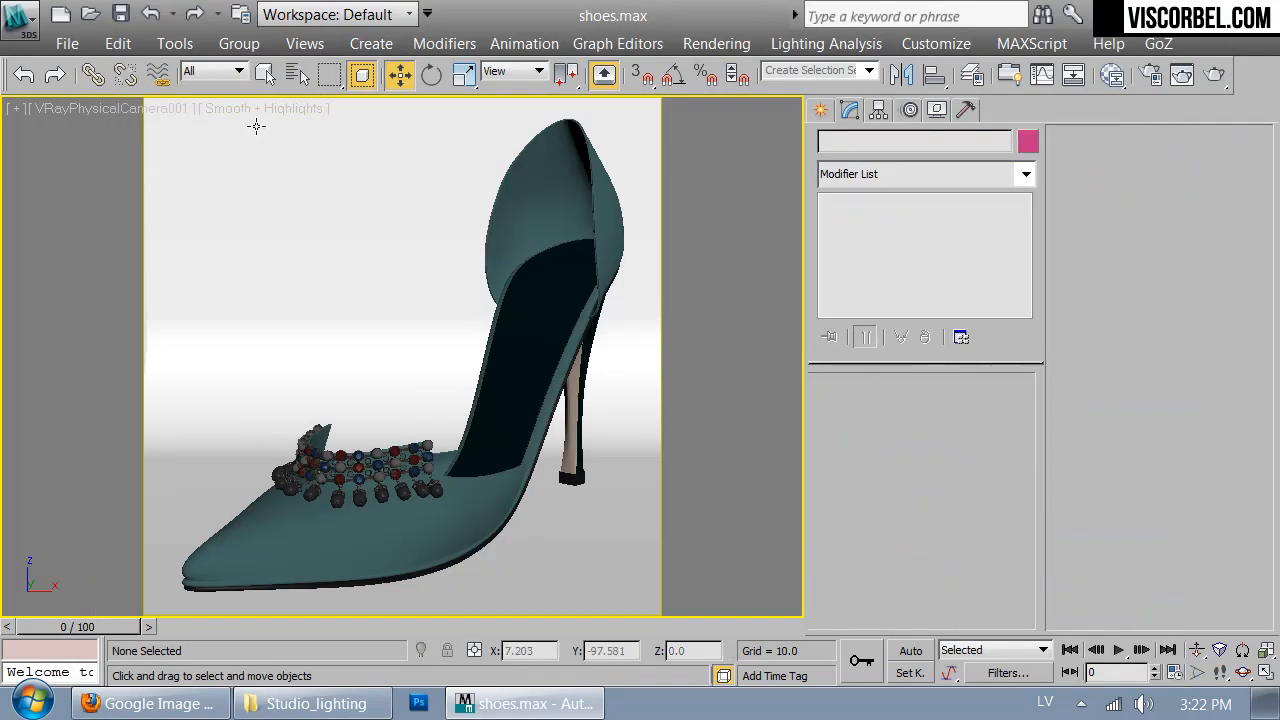
- Select VRayPhysicalCamera001 and set its focal length to 60 mm
{"action": "key", "text": "h"}
{"action": "left_click", "coordinate": [215, 172]}
{"action": "key", "text": "Return"}
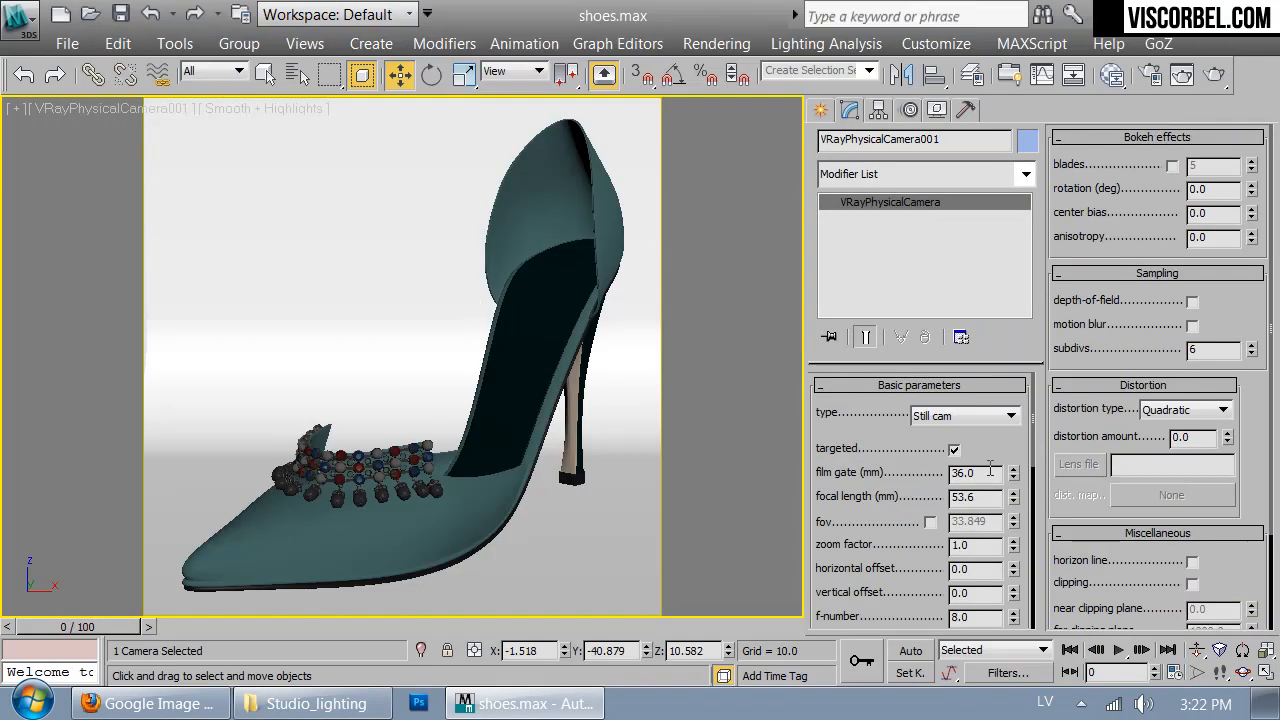
{"action": "type", "text": "60"}
{"action": "key", "text": "Return"}
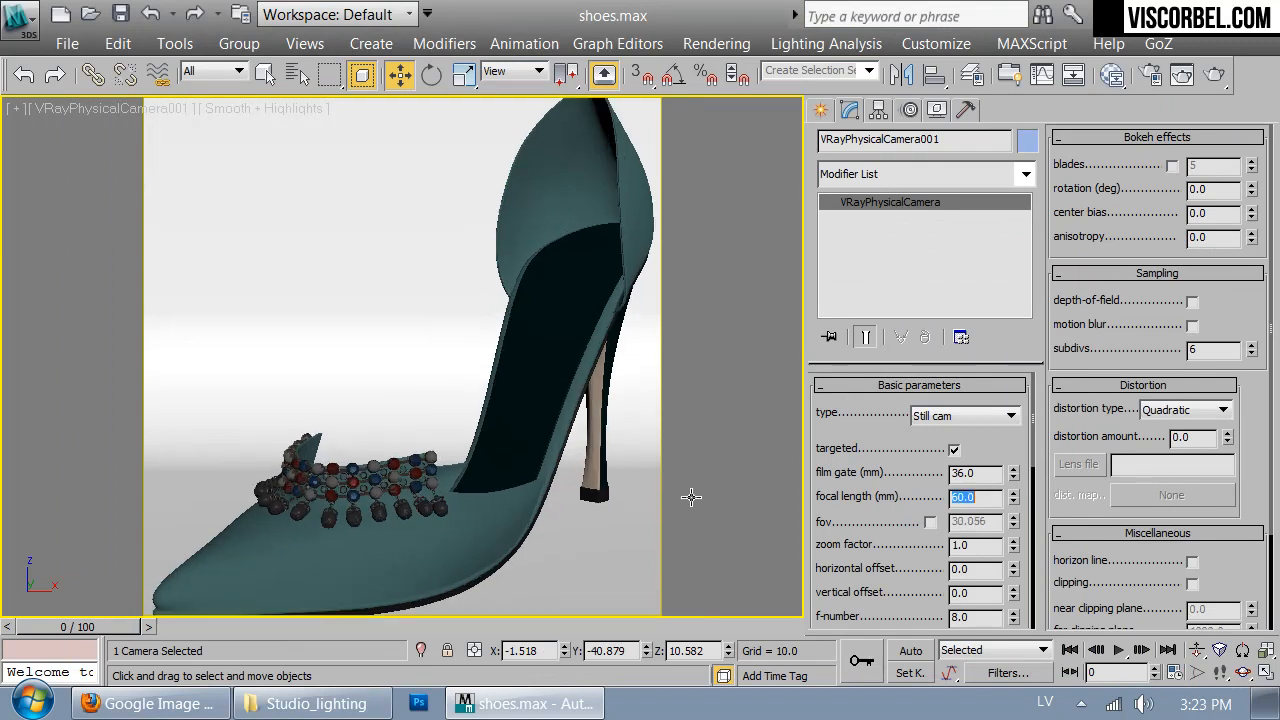
- Walk the camera until the whole shoe fits the square frame again, and select the shoe group
{"action": "key", "text": "Up"}
{"action": "key", "text": "Up"}
{"action": "key", "text": "w"}
{"action": "left_click", "coordinate": [483, 437]}
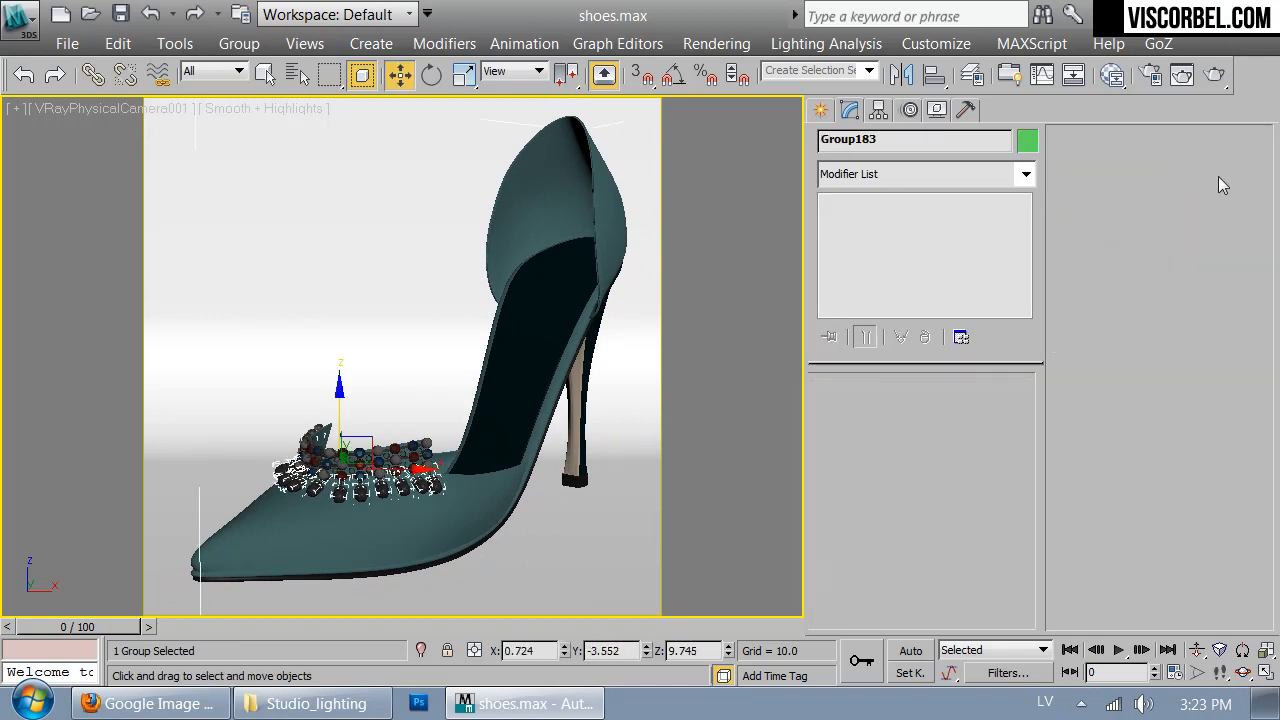
- Run a test render of the camera view, cancel it, and close the V-Ray frame buffer and messages window
{"action": "left_click", "coordinate": [1216, 80]}
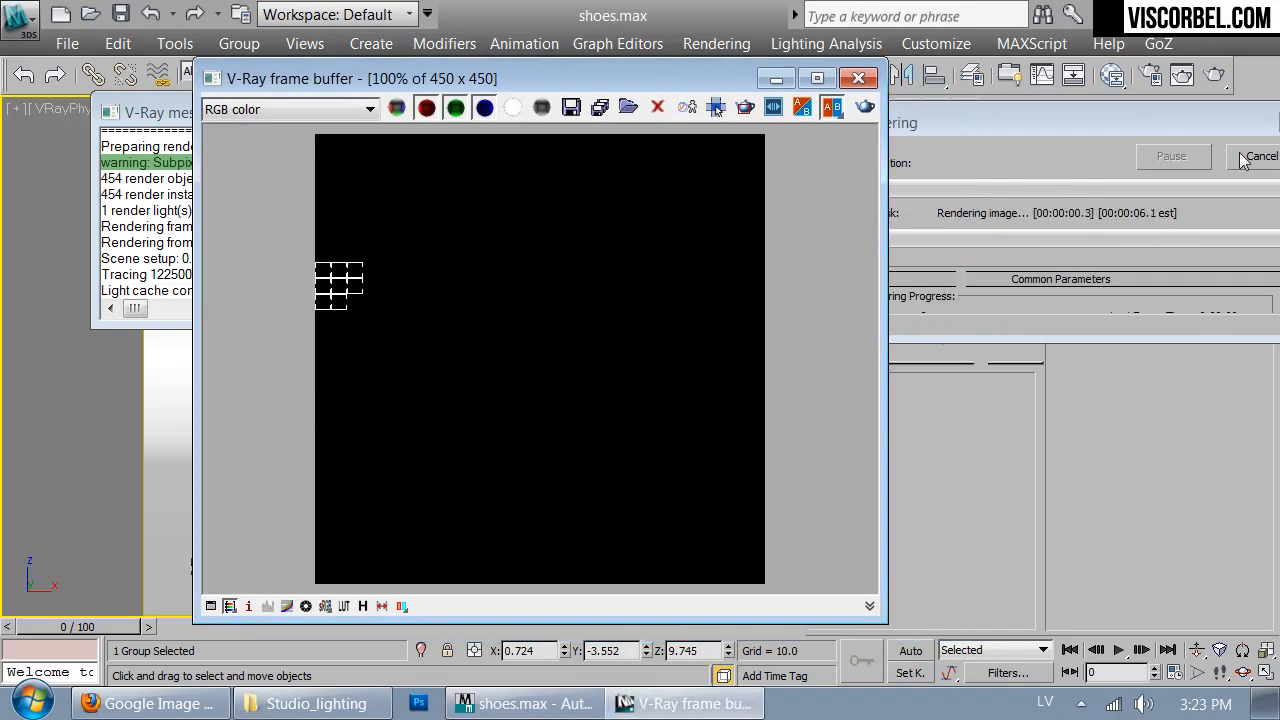
{"action": "left_click", "coordinate": [1246, 157]}
{"action": "left_click", "coordinate": [858, 78]}
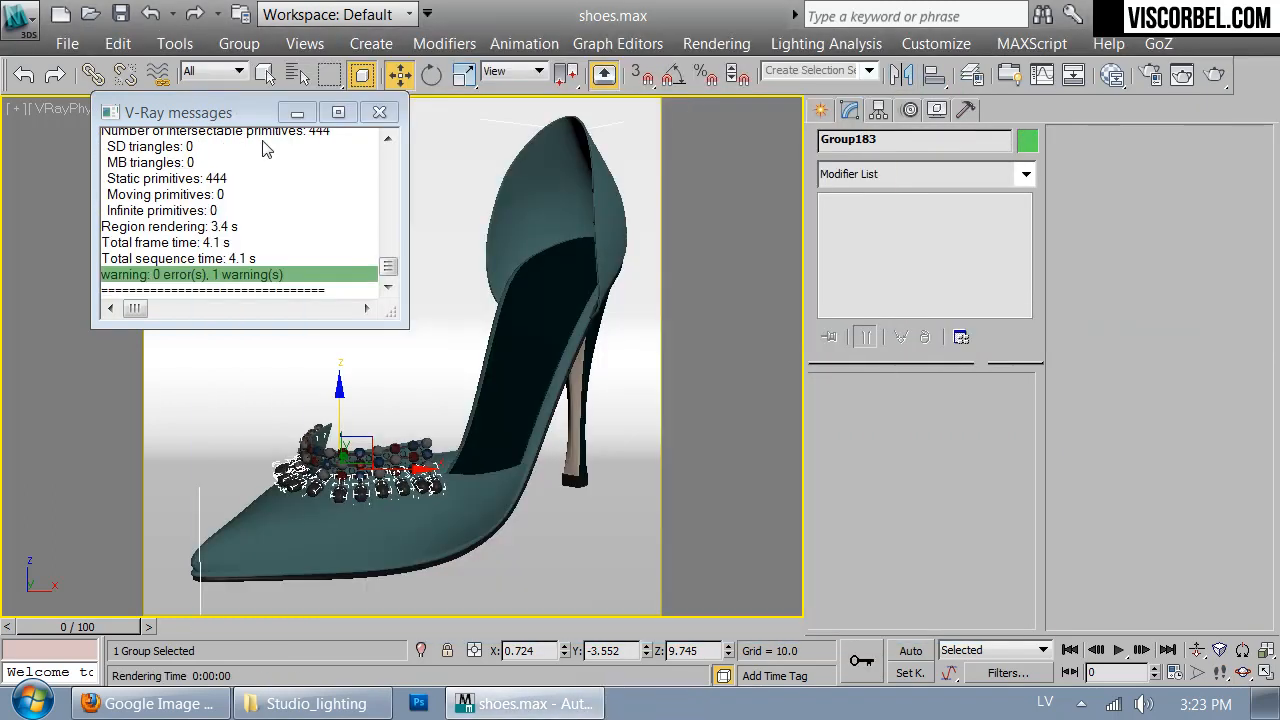
{"action": "left_click", "coordinate": [392, 113]}
- Show all four viewports and set up a new VRayLight with its type set to Sphere
{"action": "left_click", "coordinate": [723, 346]}
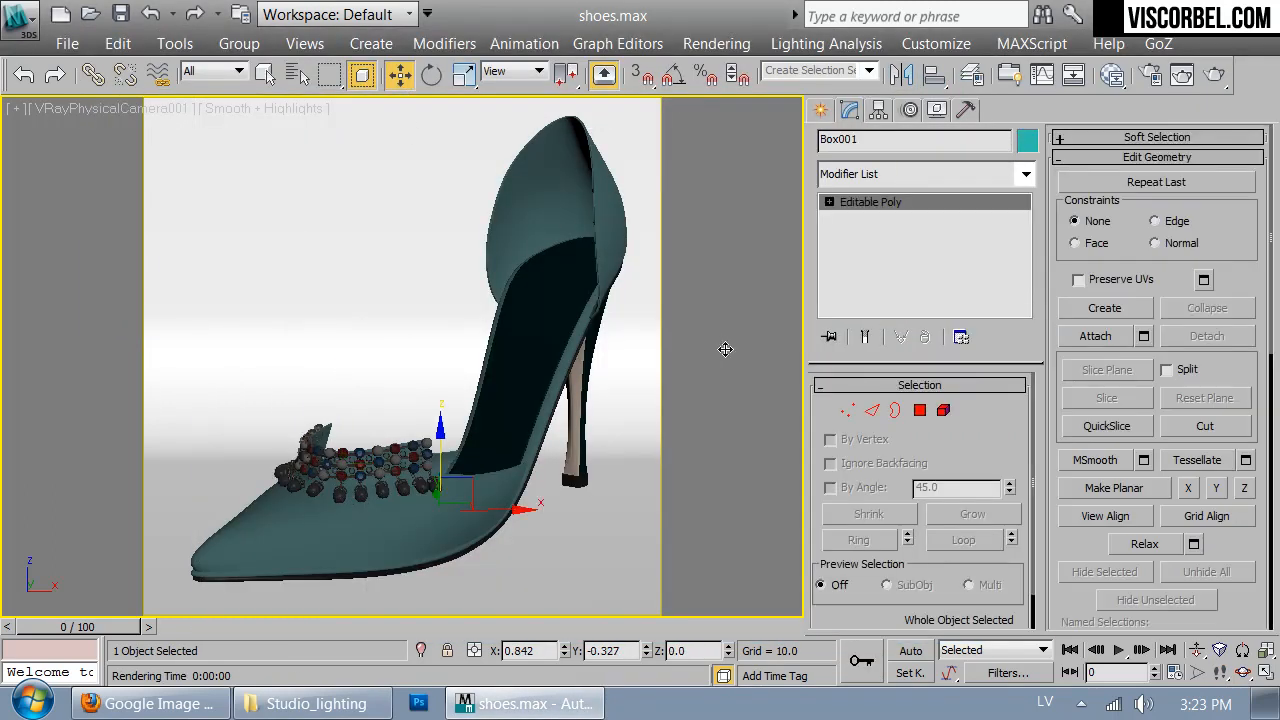
{"action": "key", "text": "alt+w"}
{"action": "left_click", "coordinate": [690, 340]}
{"action": "left_click", "coordinate": [820, 109]}
{"action": "left_click", "coordinate": [901, 145]}
{"action": "left_click", "coordinate": [877, 145]}
{"action": "left_click", "coordinate": [877, 177]}
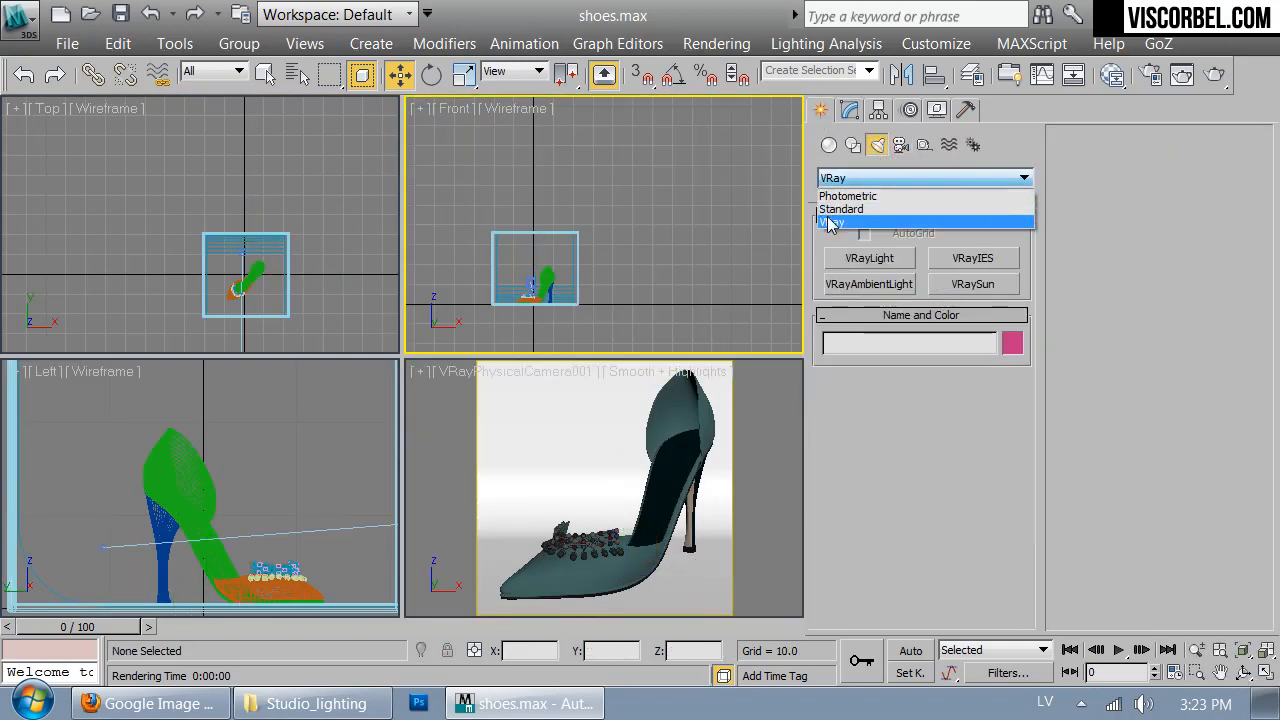
{"action": "left_click", "coordinate": [832, 225]}
{"action": "left_click", "coordinate": [888, 263]}
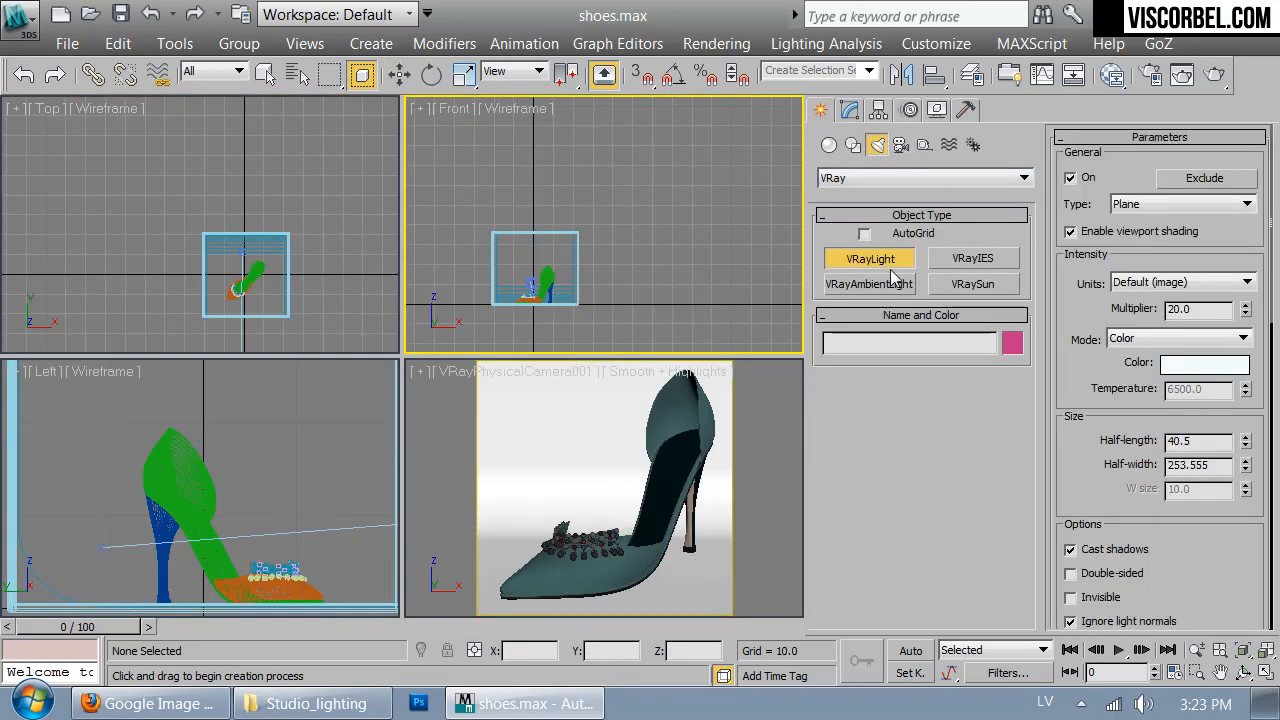
{"action": "left_click", "coordinate": [1145, 206]}
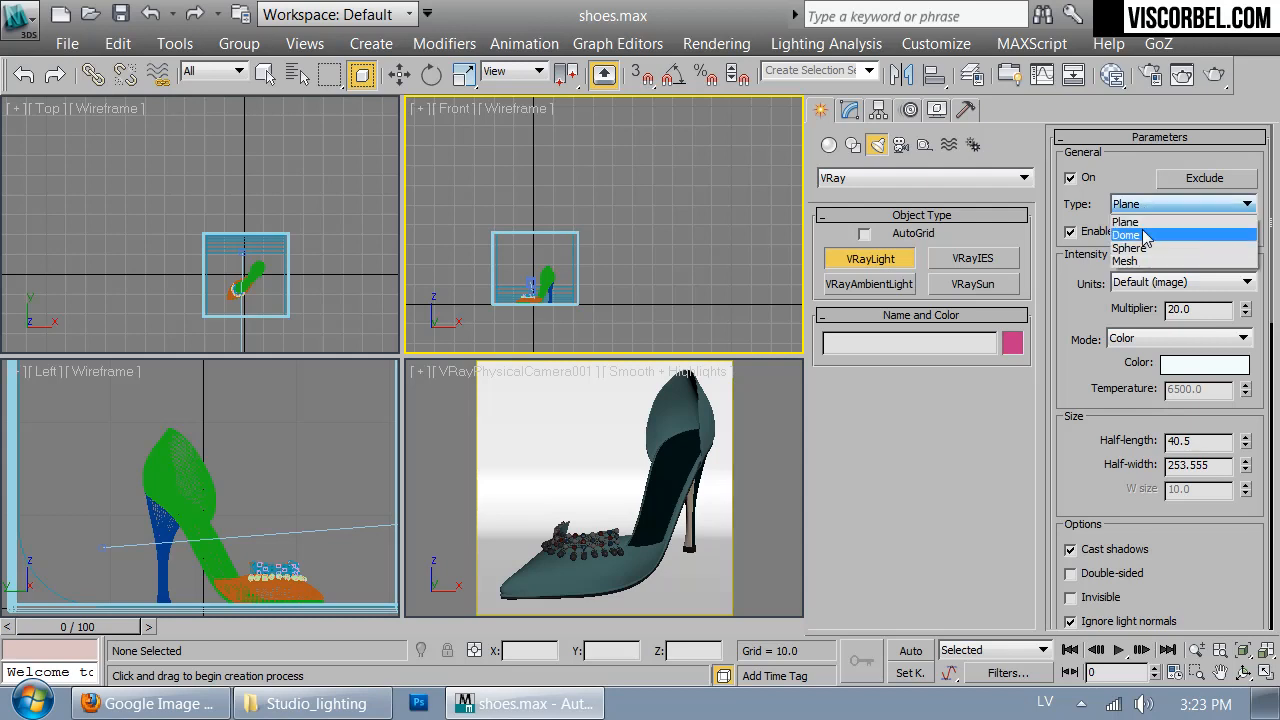
{"action": "left_click", "coordinate": [1140, 248]}
- Give the light a warm white colour with hue 28 and saturation 17, and set its multiplier to 50
{"action": "left_click", "coordinate": [1198, 364]}
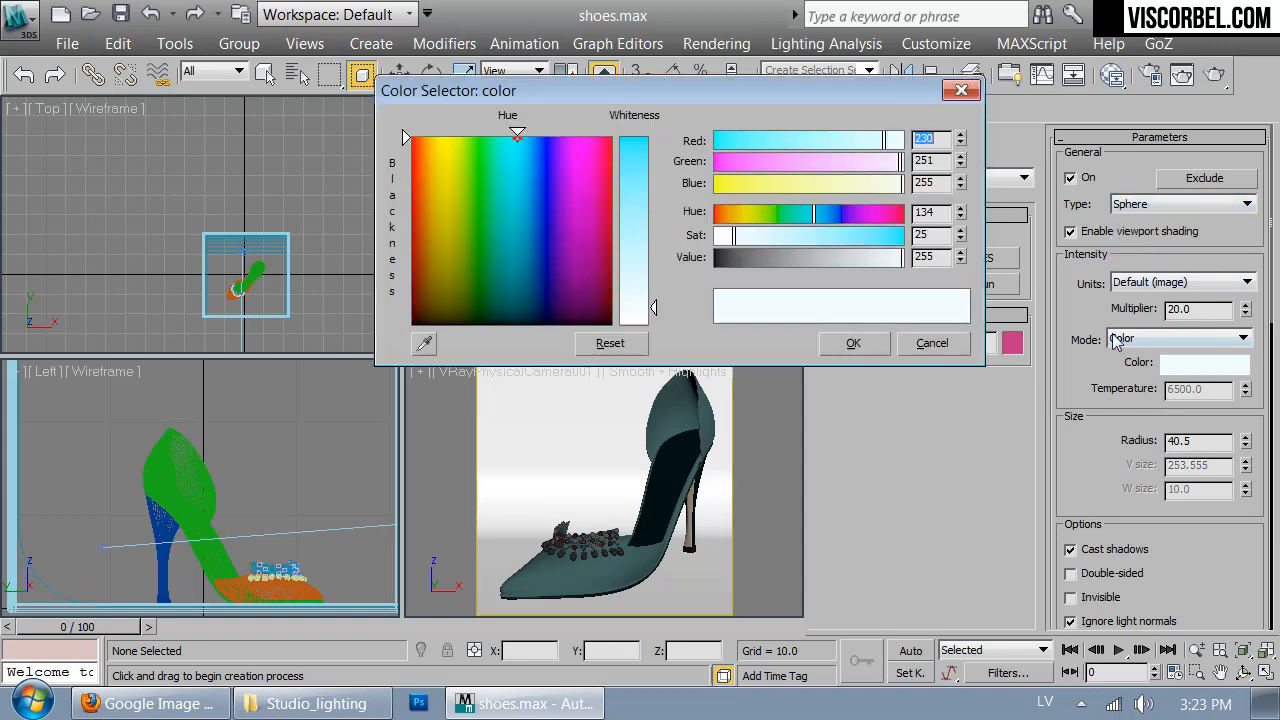
{"action": "left_click", "coordinate": [735, 217]}
{"action": "left_click_drag", "start_coordinate": [731, 241], "coordinate": [729, 241]}
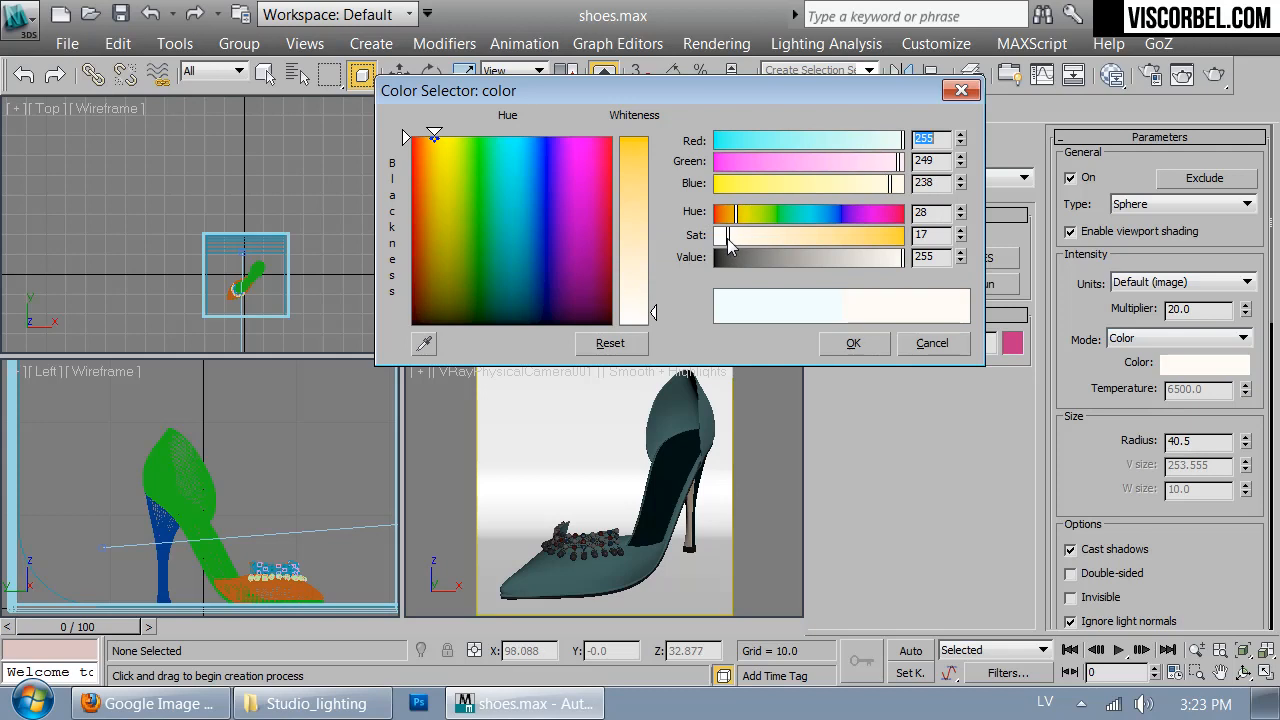
{"action": "left_click", "coordinate": [851, 343]}
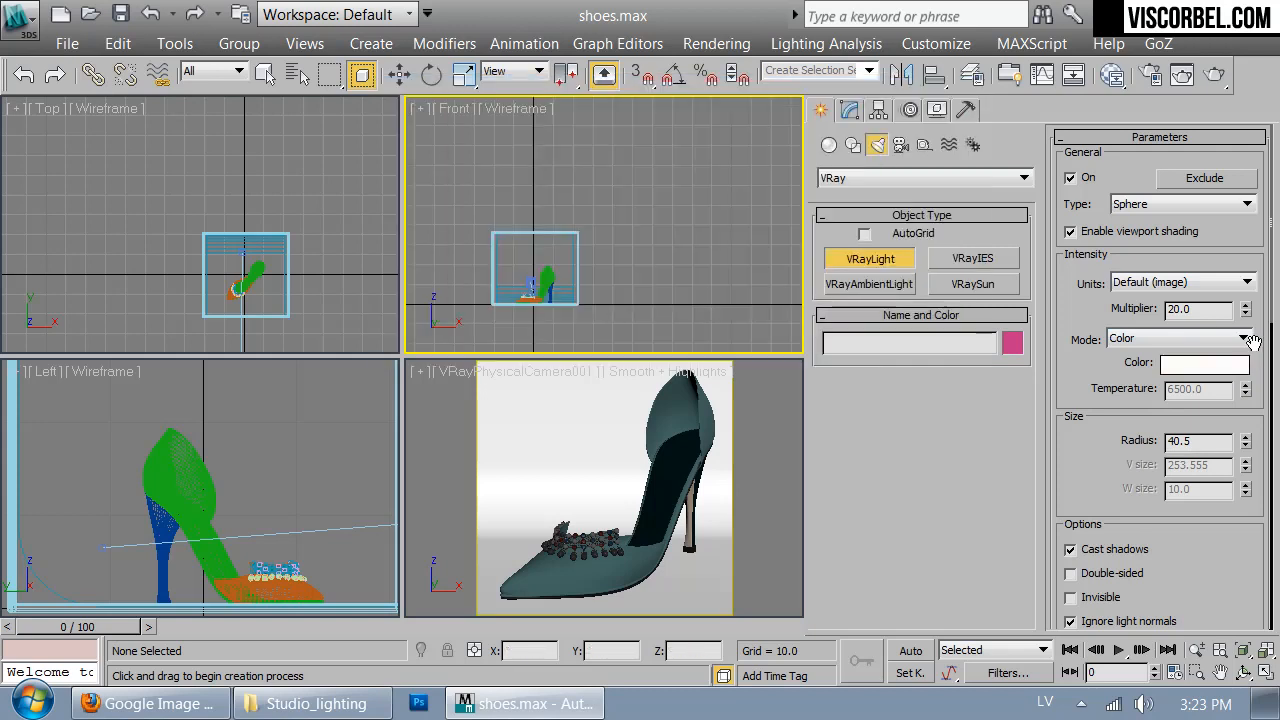
{"action": "double_click", "coordinate": [1209, 312]}
{"action": "type", "text": "50"}
{"action": "key", "text": "Return"}
- Draw the sphere light over the box in the top view and raise it above the box in a front view
{"action": "left_click_drag", "start_coordinate": [1090, 481], "coordinate": [1130, 366]}
{"action": "scroll", "coordinate": [528, 253], "scroll_direction": "up", "scroll_amount": 2}
{"action": "middle_click_drag", "start_coordinate": [531, 254], "coordinate": [597, 264]}
{"action": "left_click_drag", "start_coordinate": [245, 283], "coordinate": [252, 292]}
{"action": "key", "text": "f"}
{"action": "middle_click_drag", "start_coordinate": [262, 174], "coordinate": [279, 271]}
{"action": "key", "text": "w"}
{"action": "left_click_drag", "start_coordinate": [223, 261], "coordinate": [206, 164]}
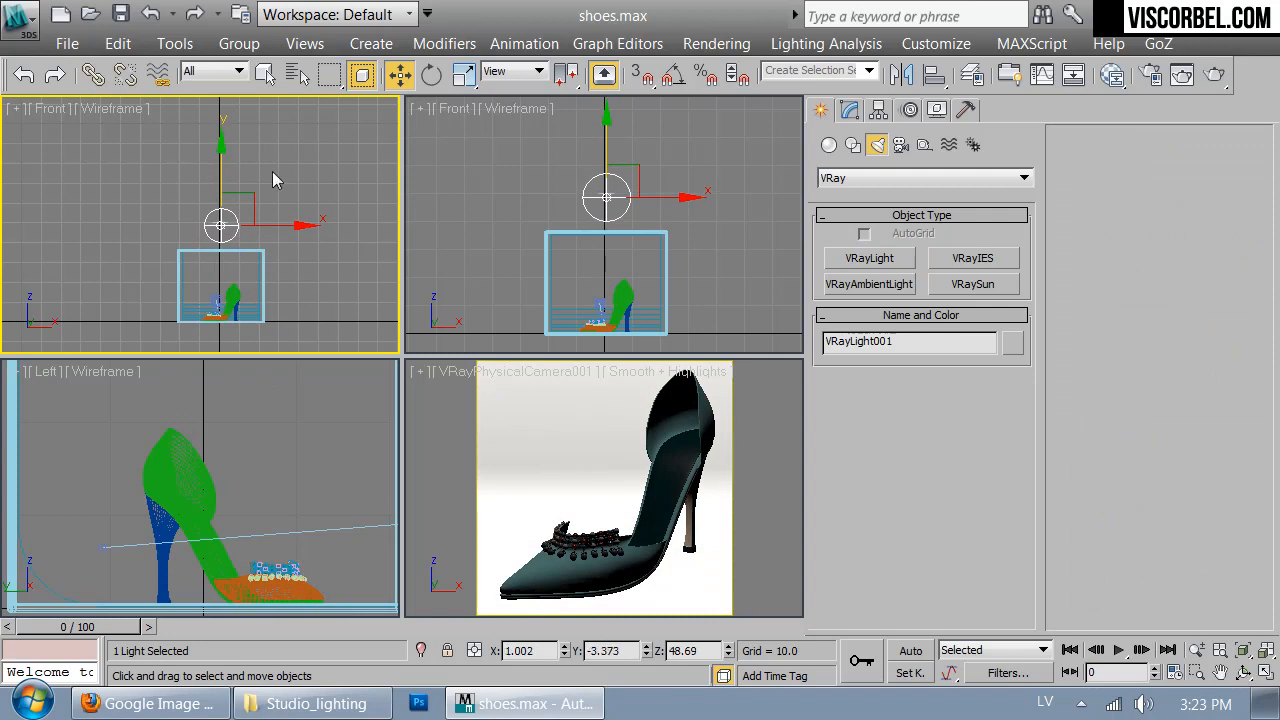
- Copy the sphere light twice, placing one copy on each side of the light box at about mid-height
{"action": "mouse_move", "coordinate": [245, 190]}
{"action": "left_mouse_down", "text": "shift"}
{"action": "mouse_move", "coordinate": [295, 177]}
{"action": "mouse_move", "coordinate": [313, 256]}
{"action": "mouse_move", "coordinate": [200, 270]}
{"action": "mouse_move", "coordinate": [226, 272]}
{"action": "left_mouse_up", "text": "shift"}
{"action": "left_click", "coordinate": [505, 283]}
{"action": "left_click", "coordinate": [648, 457]}
{"action": "left_click", "coordinate": [680, 463]}
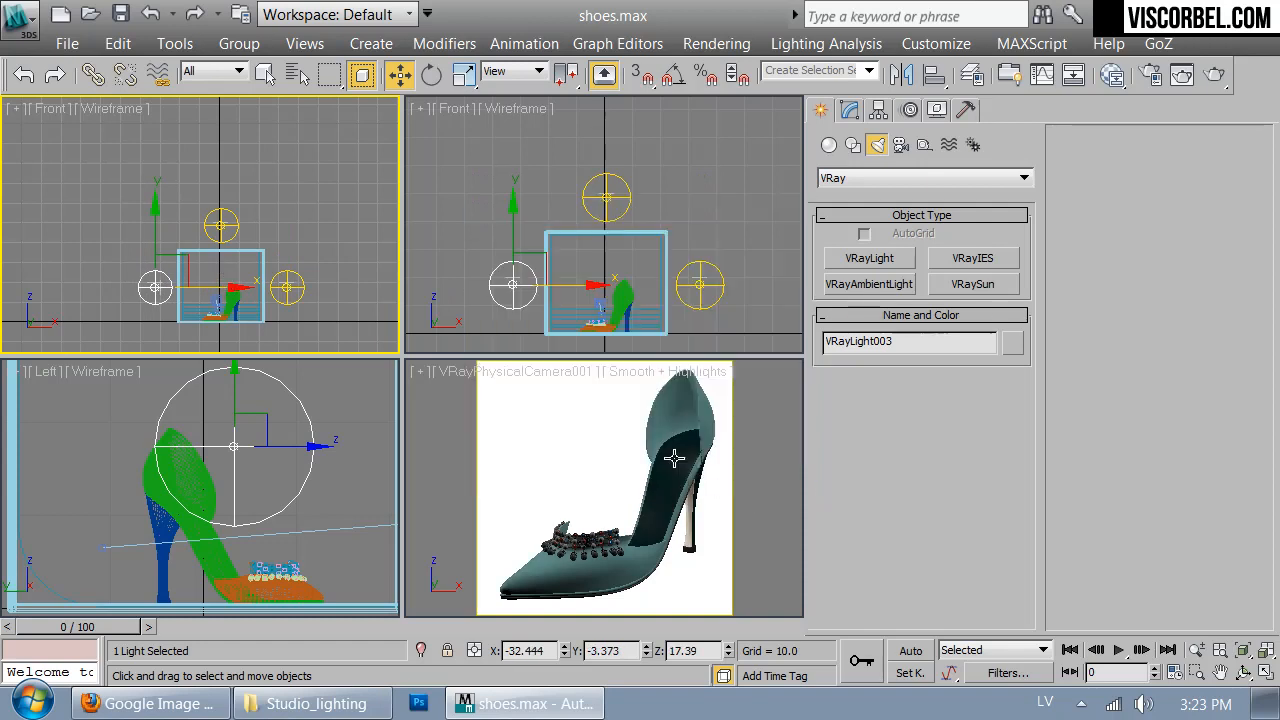
- Maximize the camera view, switch the render setup to Active Shade mode, and set its output size to 400 × 400
{"action": "left_click", "coordinate": [775, 489]}
{"action": "key", "text": "alt+w"}
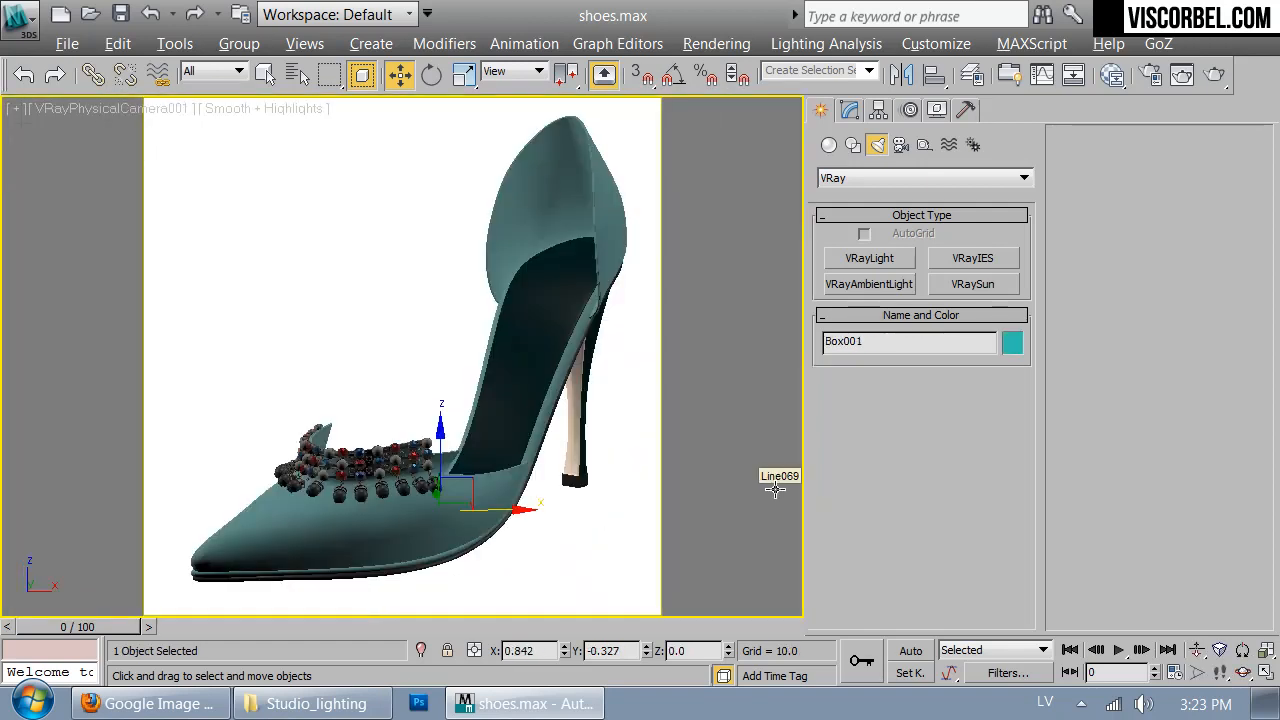
{"action": "left_click", "coordinate": [1150, 74]}
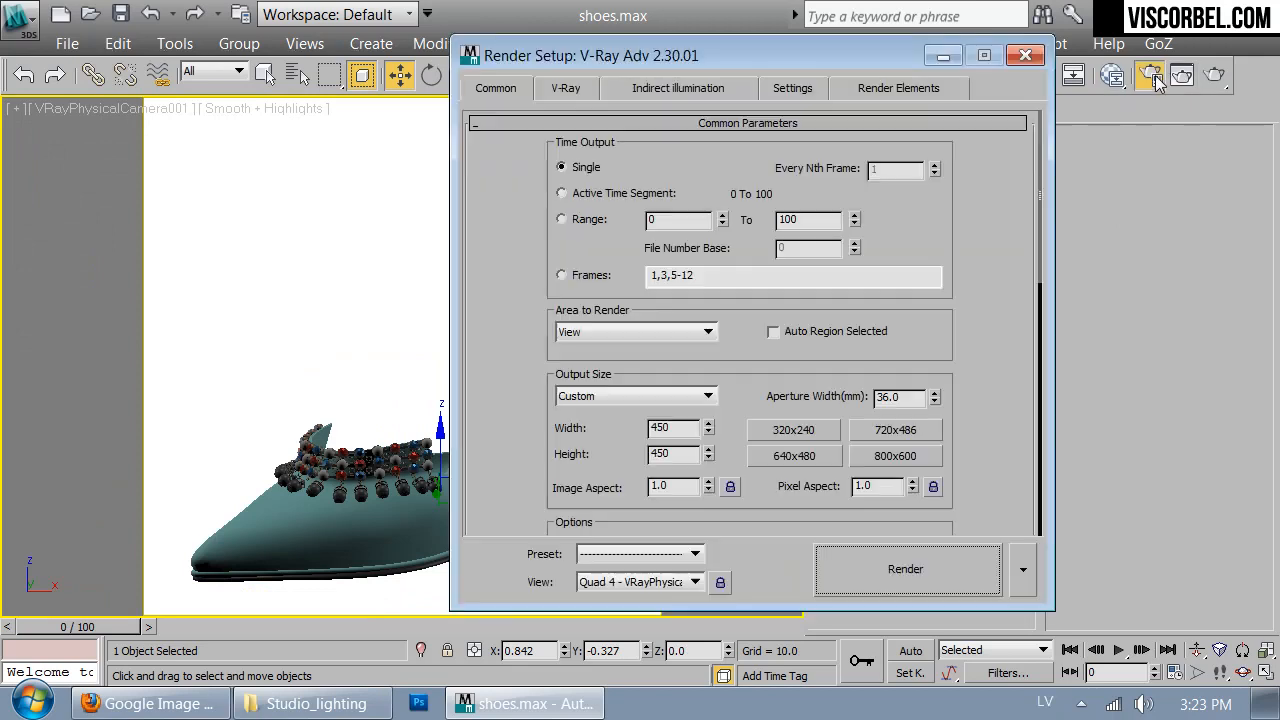
{"action": "left_click", "coordinate": [1021, 574]}
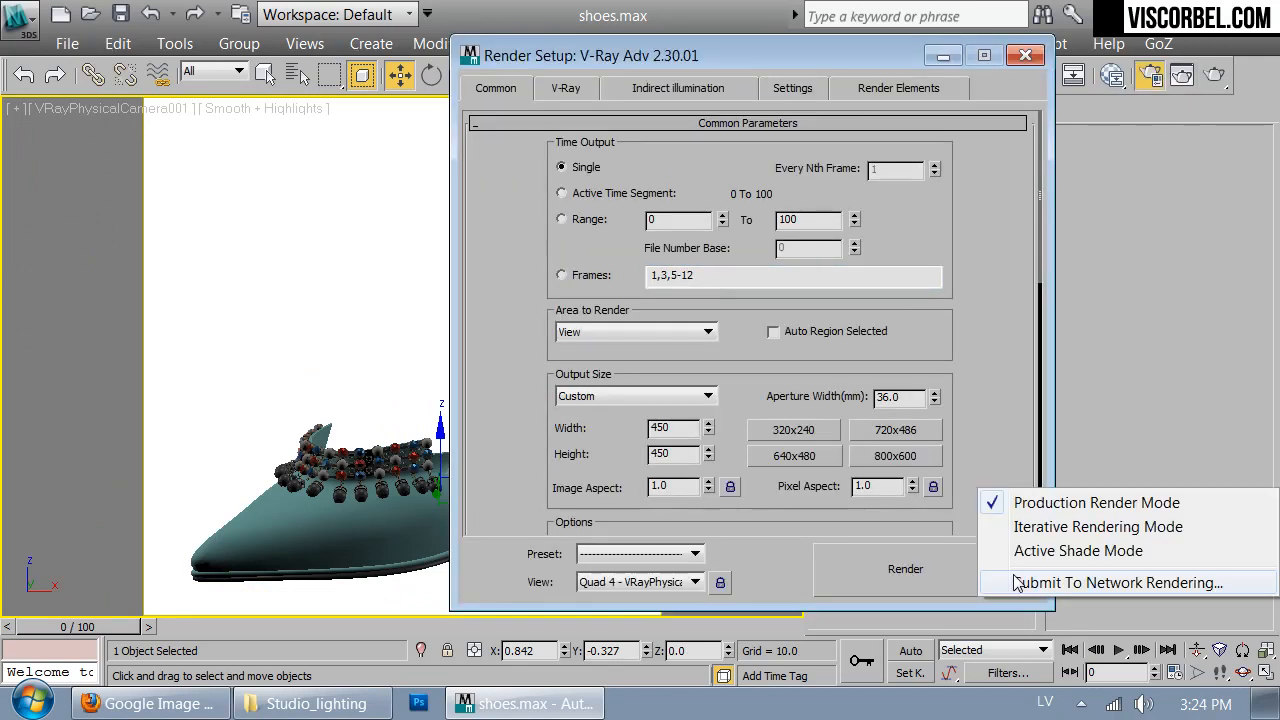
{"action": "left_click", "coordinate": [1050, 534]}
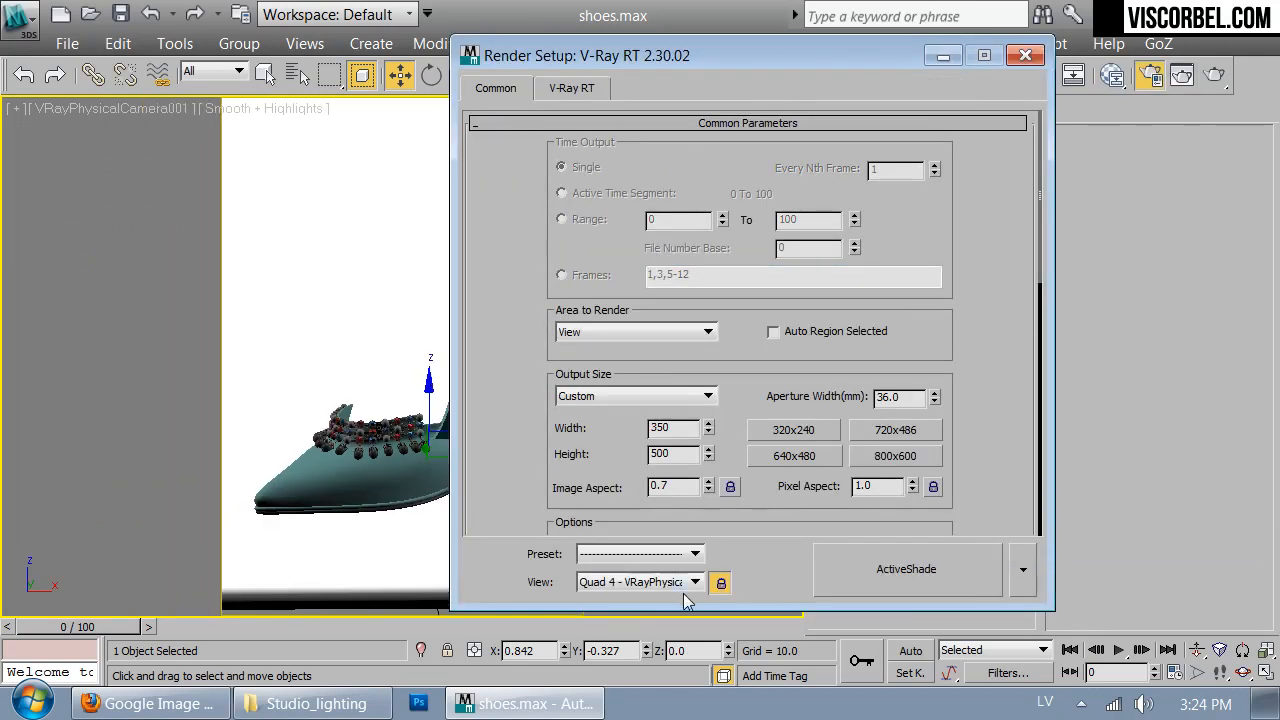
{"action": "type", "text": "400"}
{"action": "left_click", "coordinate": [674, 460]}
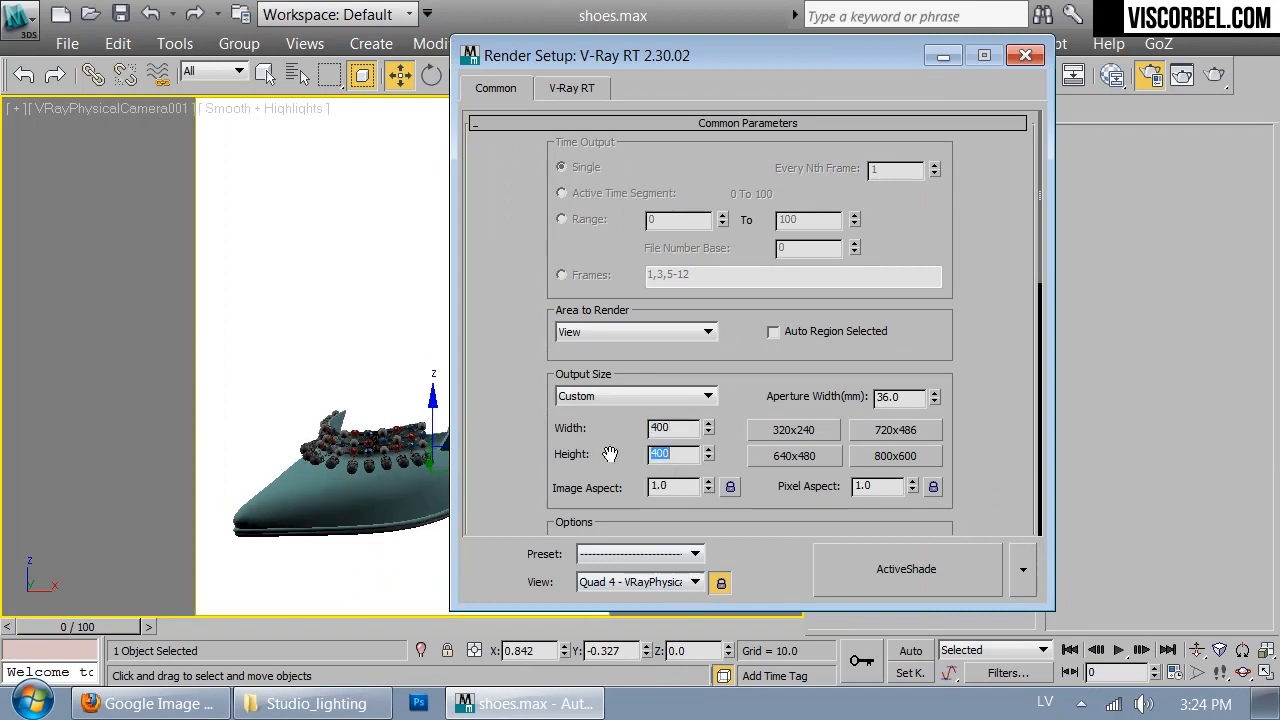
- Set the output height to 400, start an ActiveShade preview of the camera view, and arrange the preview and render setup windows
{"action": "type", "text": "400"}
{"action": "key", "text": "Return"}
{"action": "left_click", "coordinate": [586, 88]}
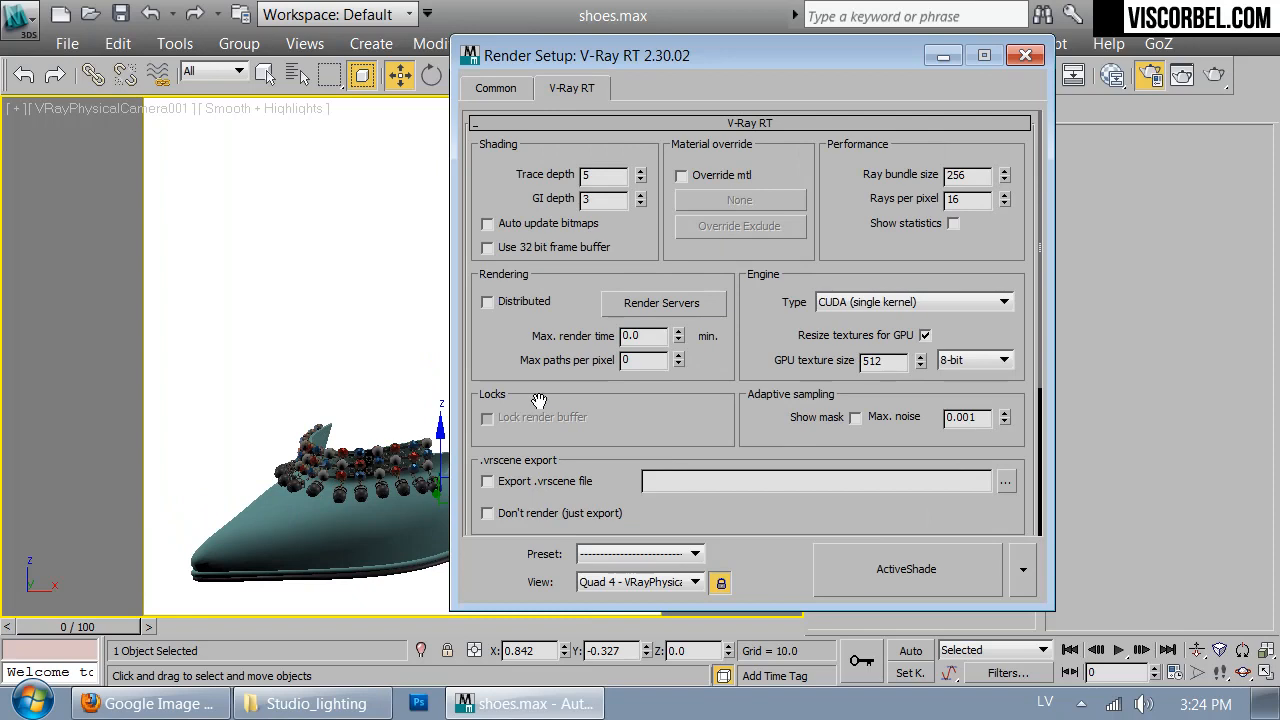
{"action": "scroll", "coordinate": [538, 400], "scroll_direction": "down", "scroll_amount": 5}
{"action": "left_click", "coordinate": [841, 567]}
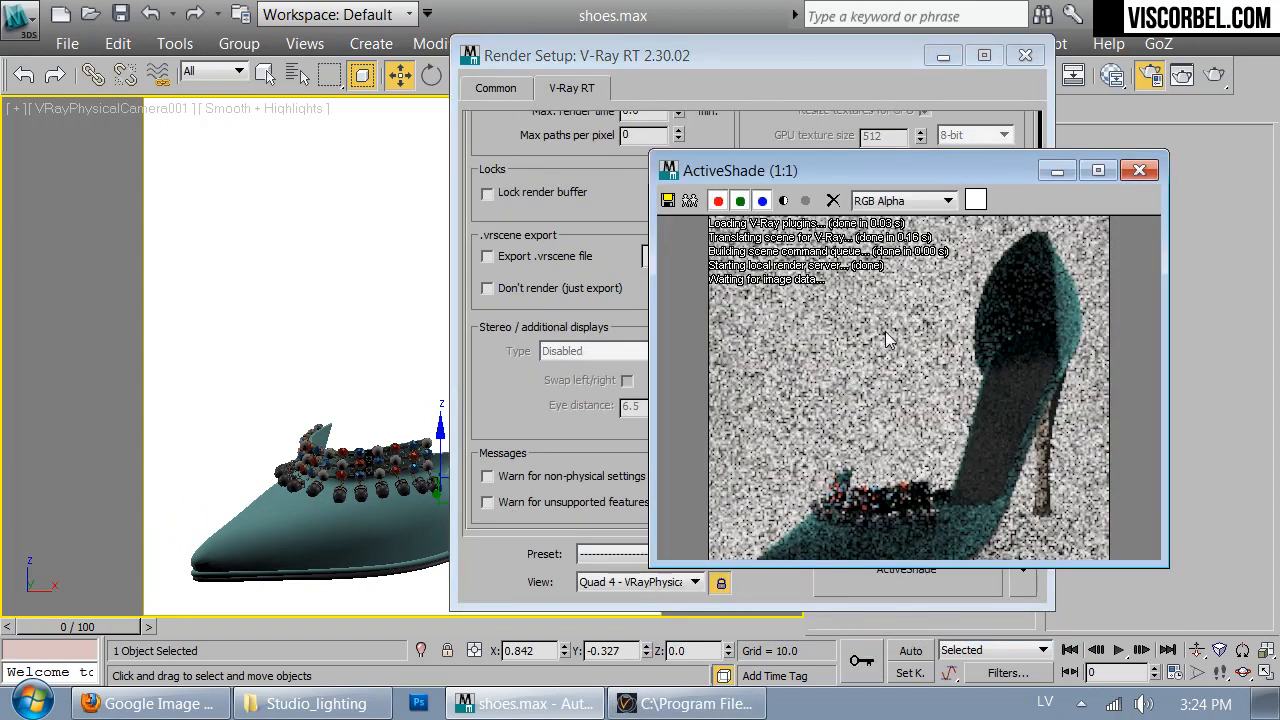
{"action": "double_click", "coordinate": [966, 563]}
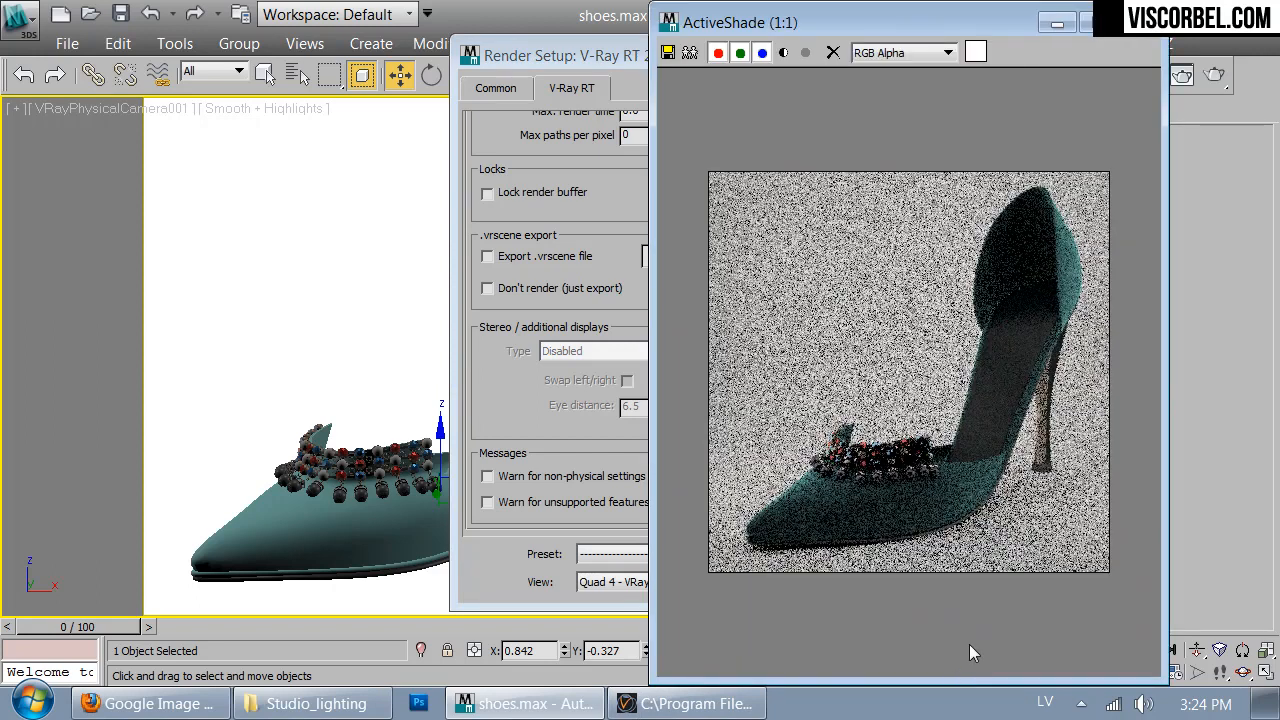
{"action": "left_click_drag", "start_coordinate": [605, 60], "coordinate": [349, 55]}
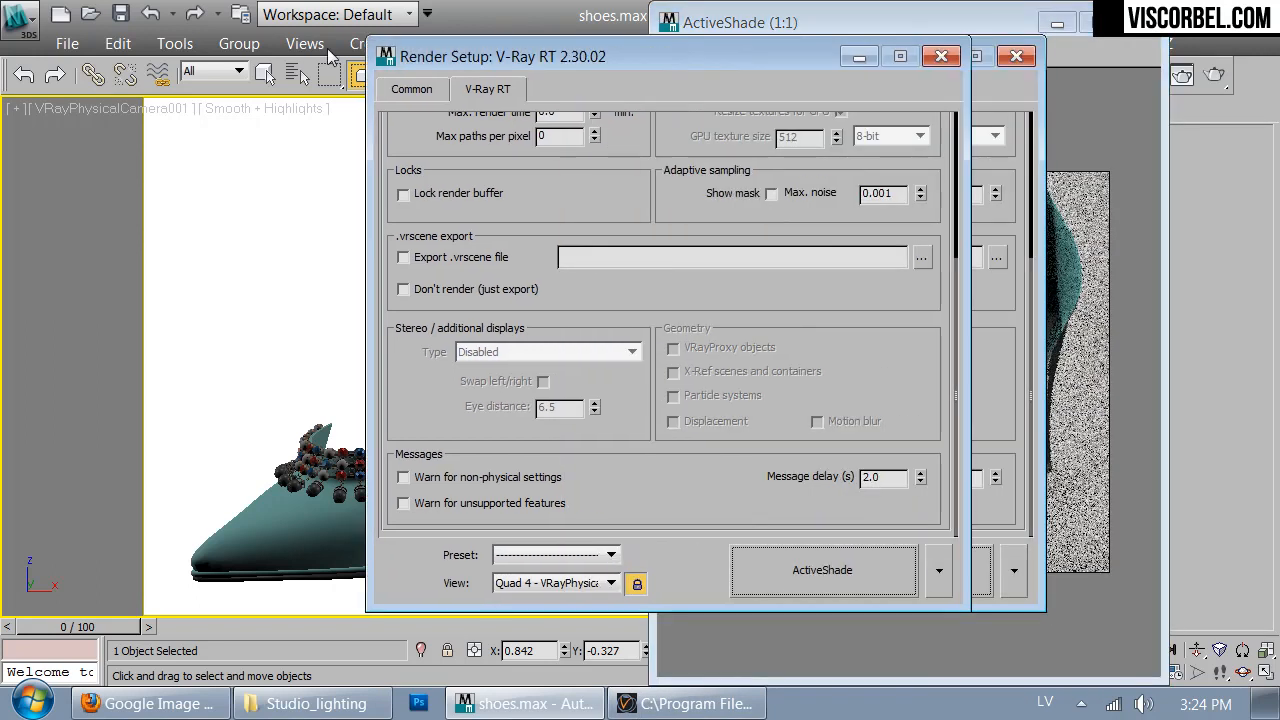
{"action": "left_click_drag", "start_coordinate": [521, 160], "coordinate": [521, 362]}
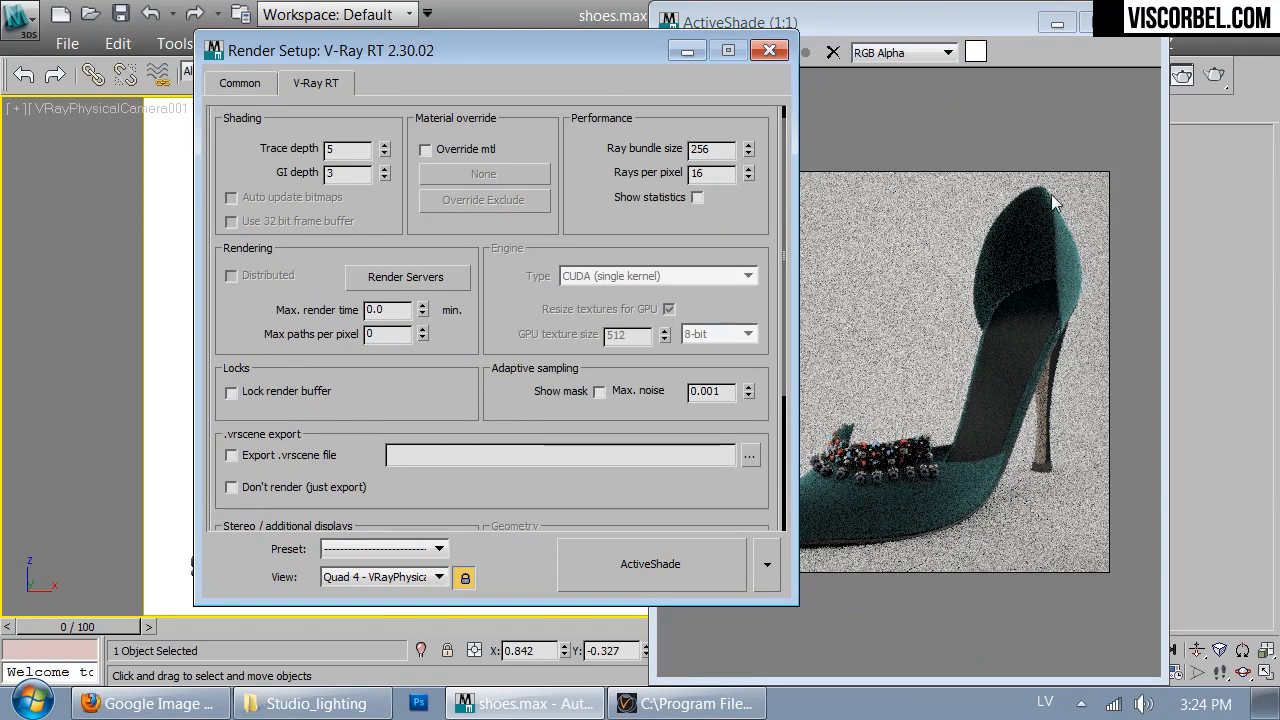
- Close the running preview and its console, switch the V-Ray RT engine type to CPU, and restart ActiveShade
{"action": "left_click", "coordinate": [1150, 24]}
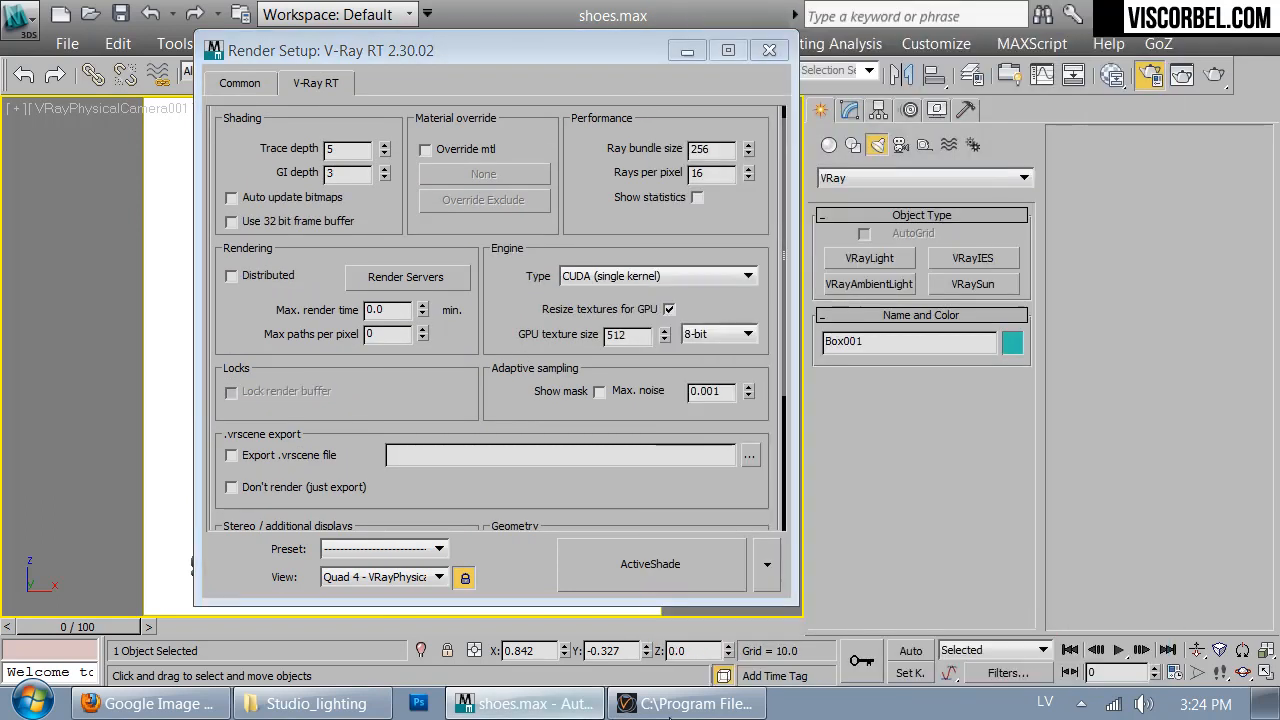
{"action": "right_click", "coordinate": [669, 705]}
{"action": "left_click", "coordinate": [615, 667]}
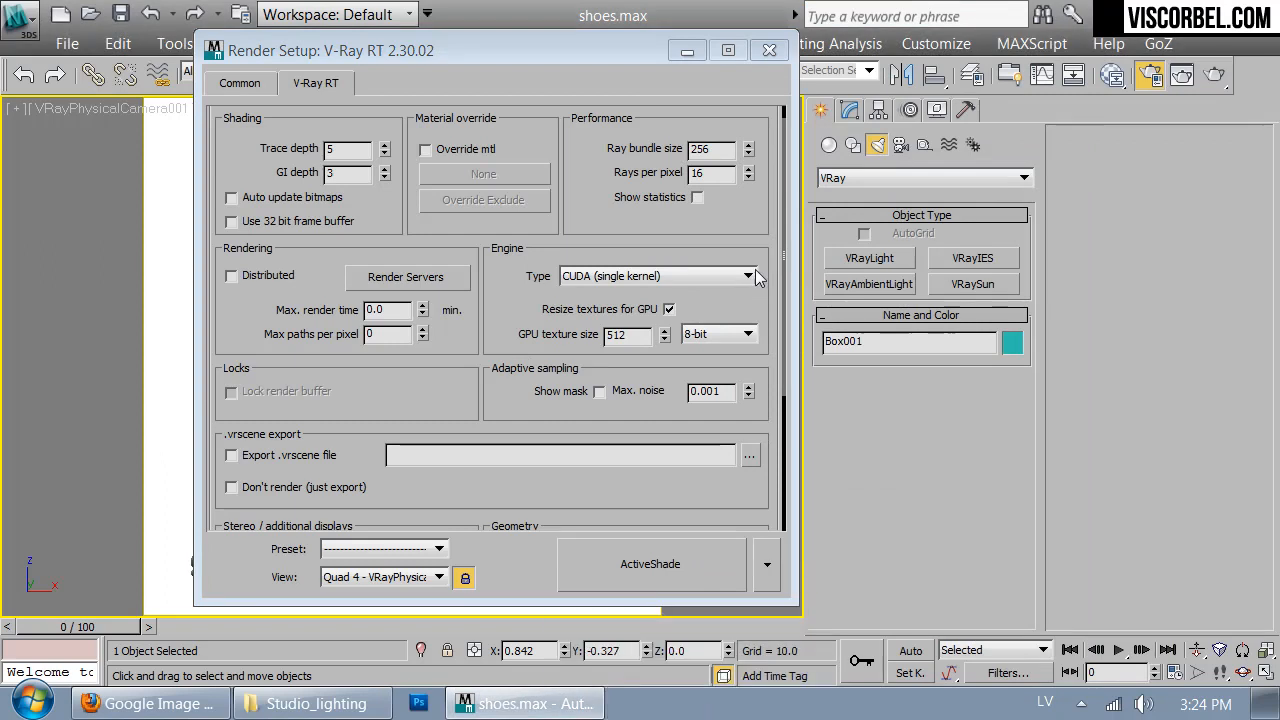
{"action": "left_click", "coordinate": [693, 273]}
{"action": "left_click", "coordinate": [634, 289]}
{"action": "left_click", "coordinate": [669, 567]}
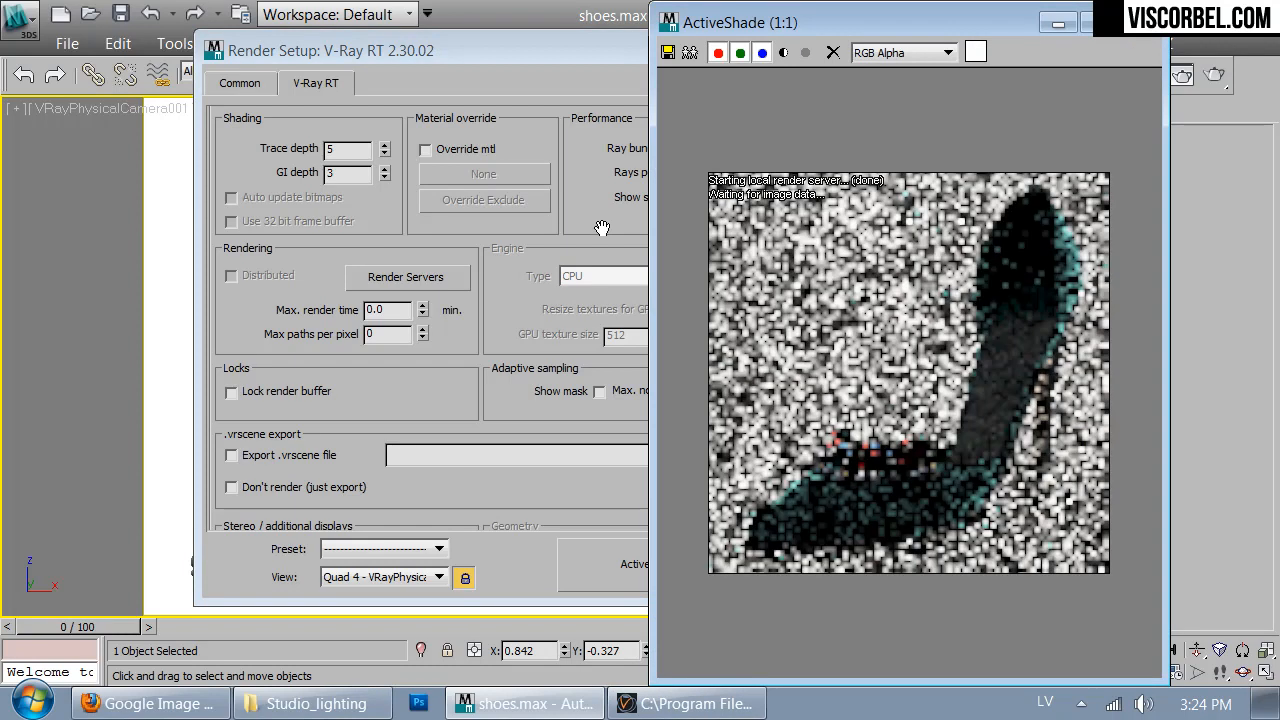
{"action": "left_click", "coordinate": [601, 229]}
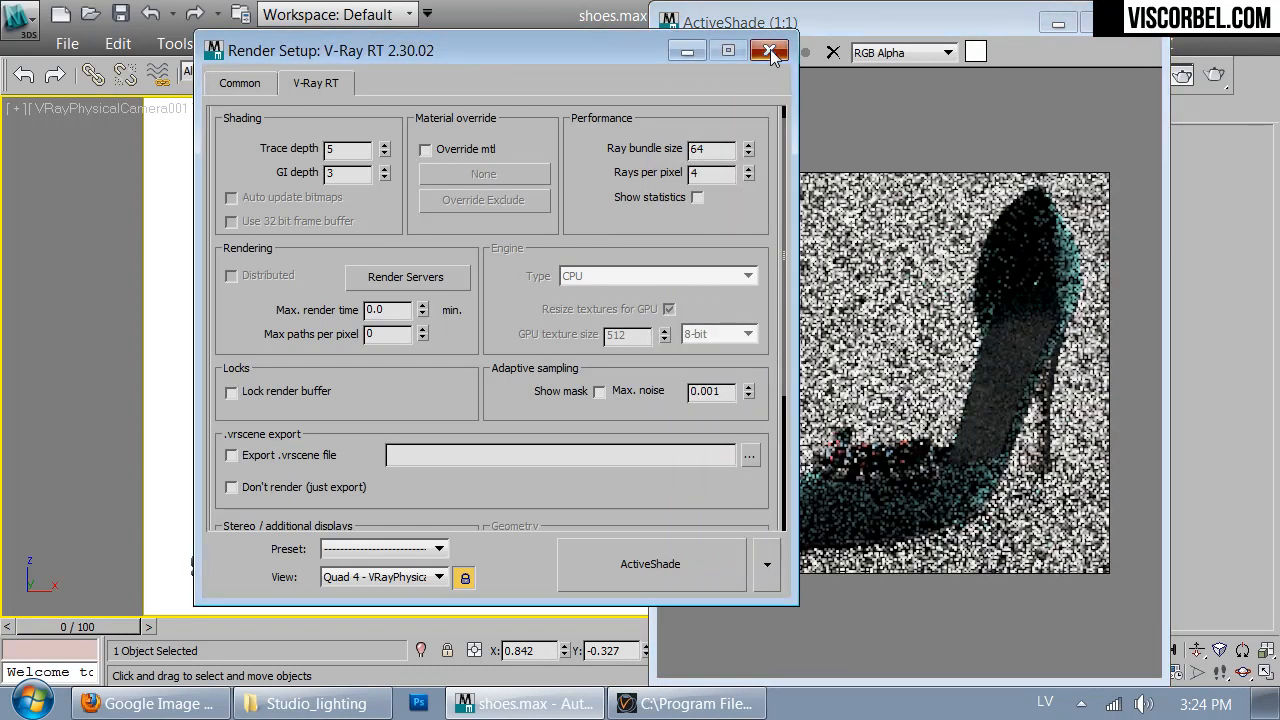
{"action": "left_click", "coordinate": [770, 49]}
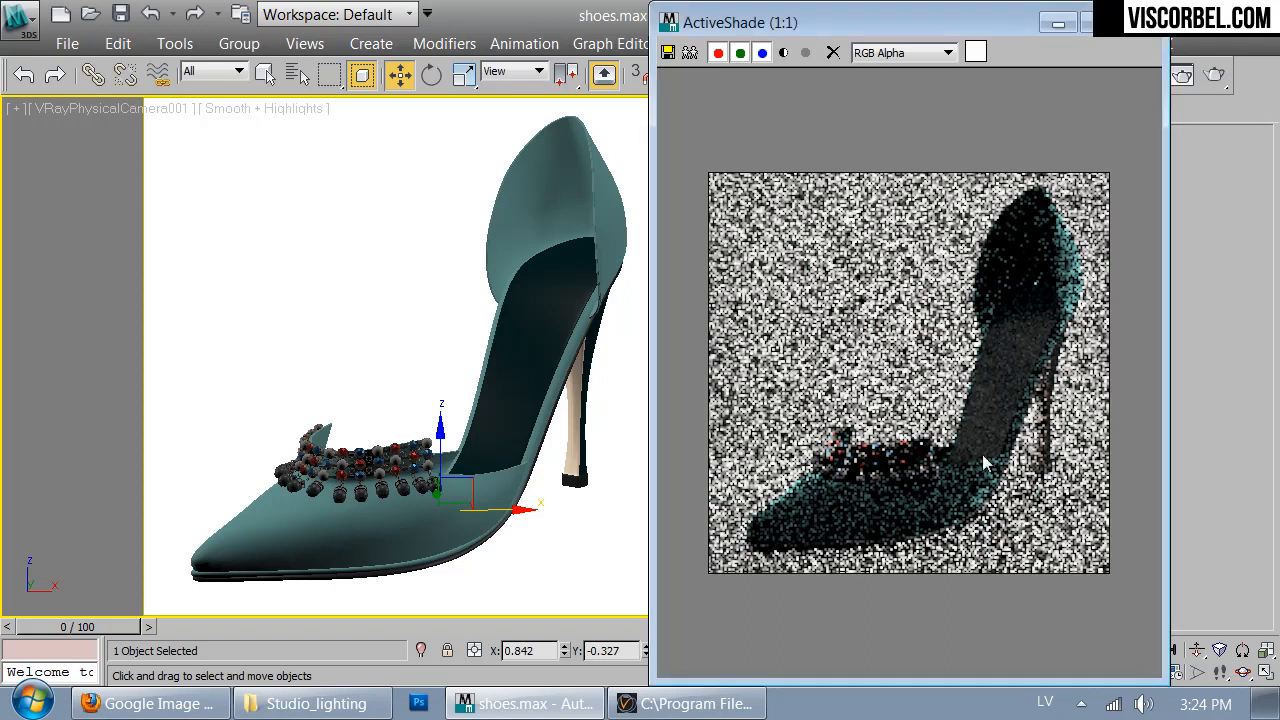
{"action": "left_click_drag", "start_coordinate": [1167, 9], "coordinate": [1133, 152]}
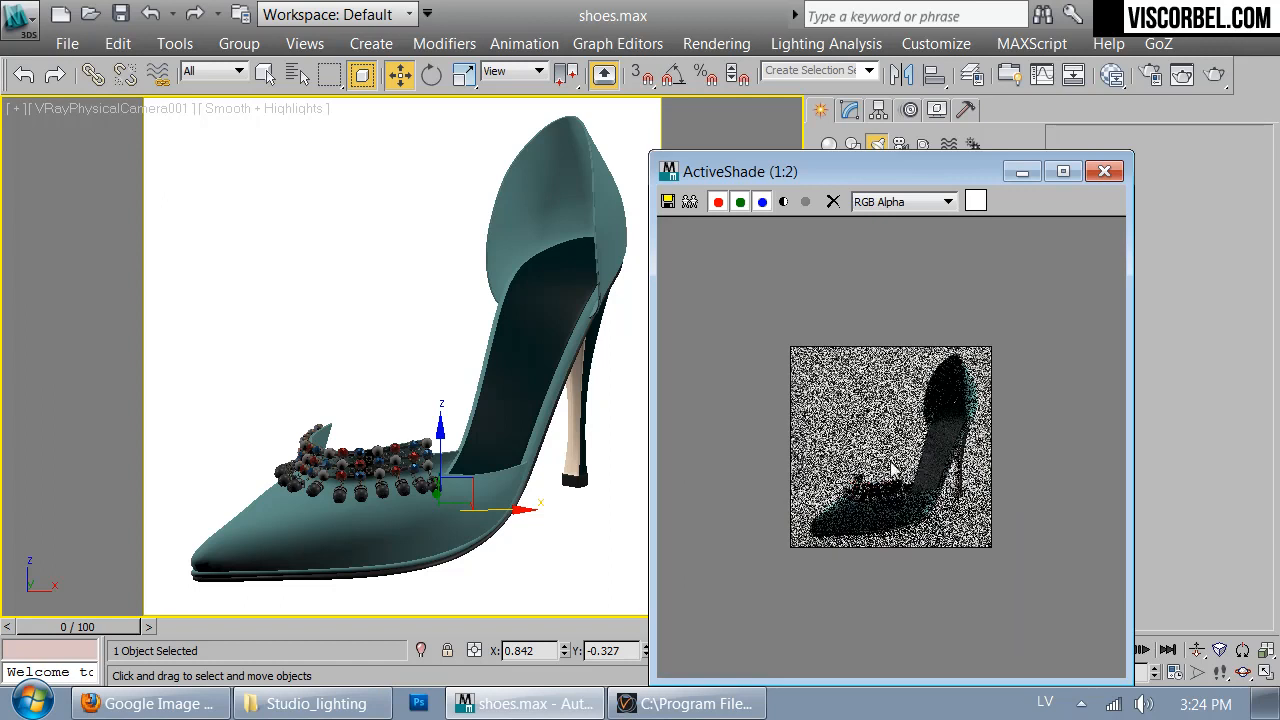
- Reduce the ActiveShade output size to 200 × 200, restart the preview, and close the render setup
{"action": "left_click", "coordinate": [1105, 172]}
{"action": "left_click", "coordinate": [1148, 76]}
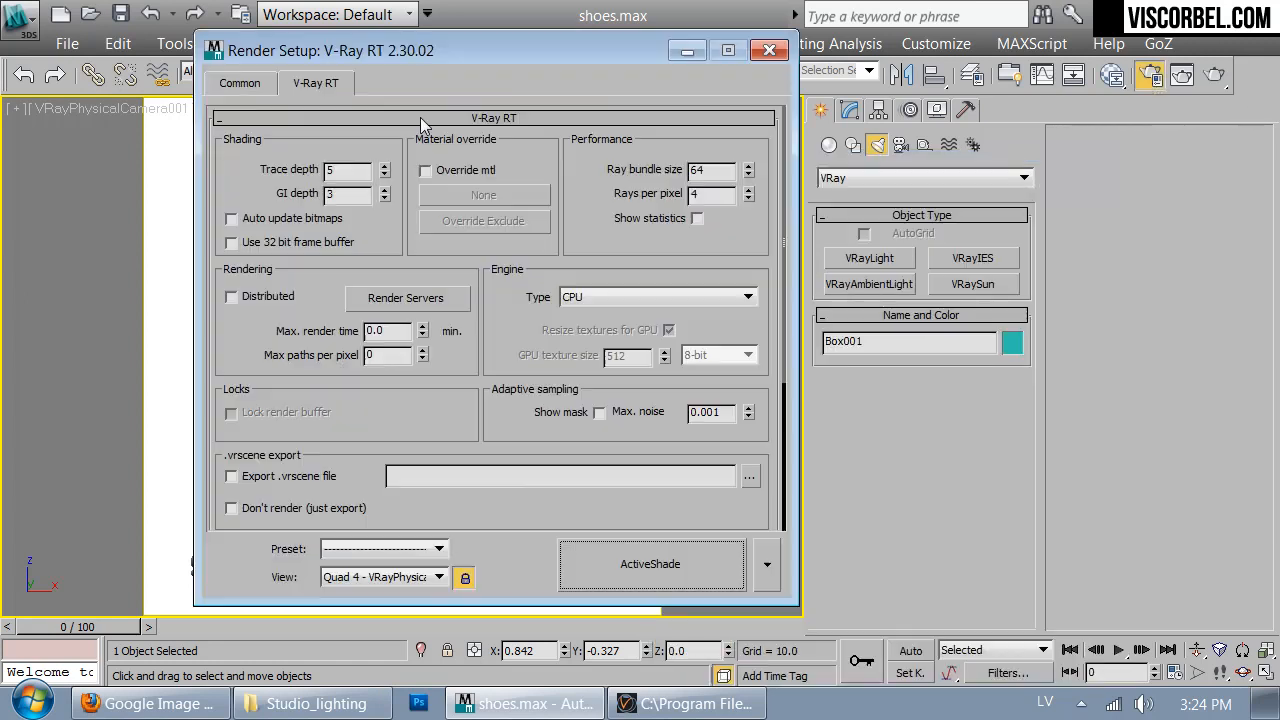
{"action": "left_click", "coordinate": [240, 83]}
{"action": "double_click", "coordinate": [421, 428]}
{"action": "type", "text": "200"}
{"action": "double_click", "coordinate": [427, 450]}
{"action": "type", "text": "200"}
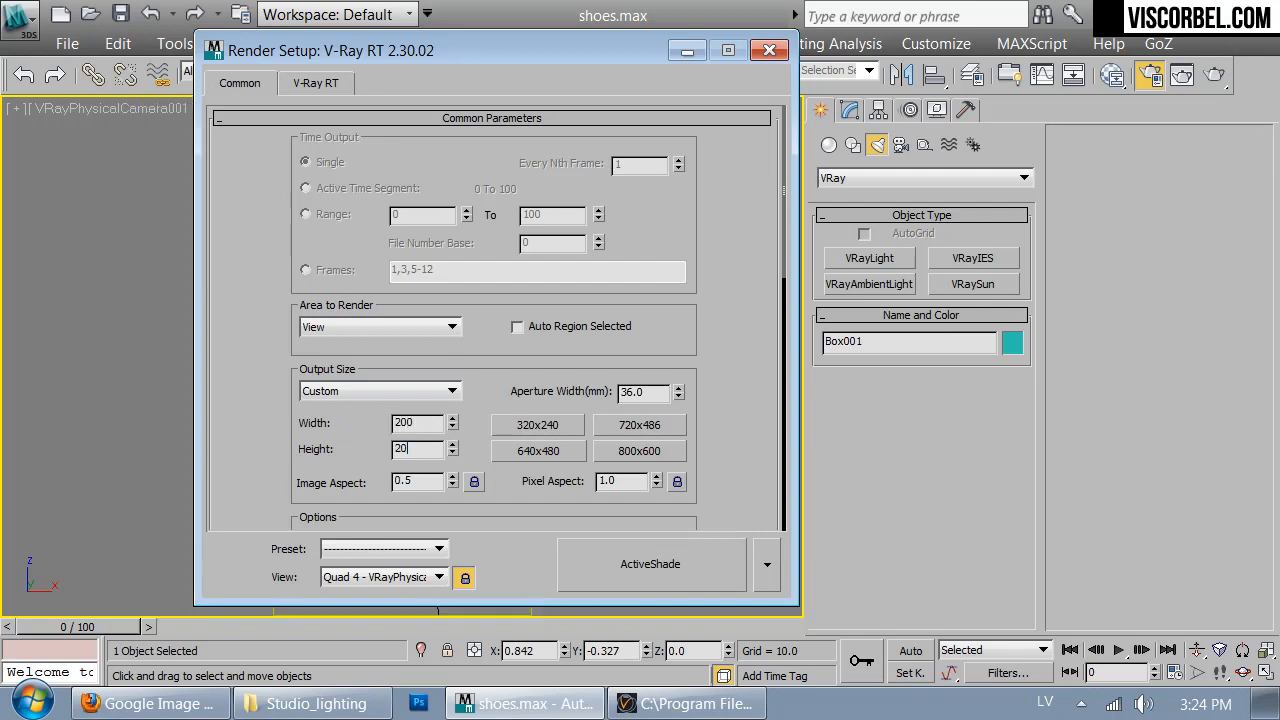
{"action": "left_click", "coordinate": [650, 566]}
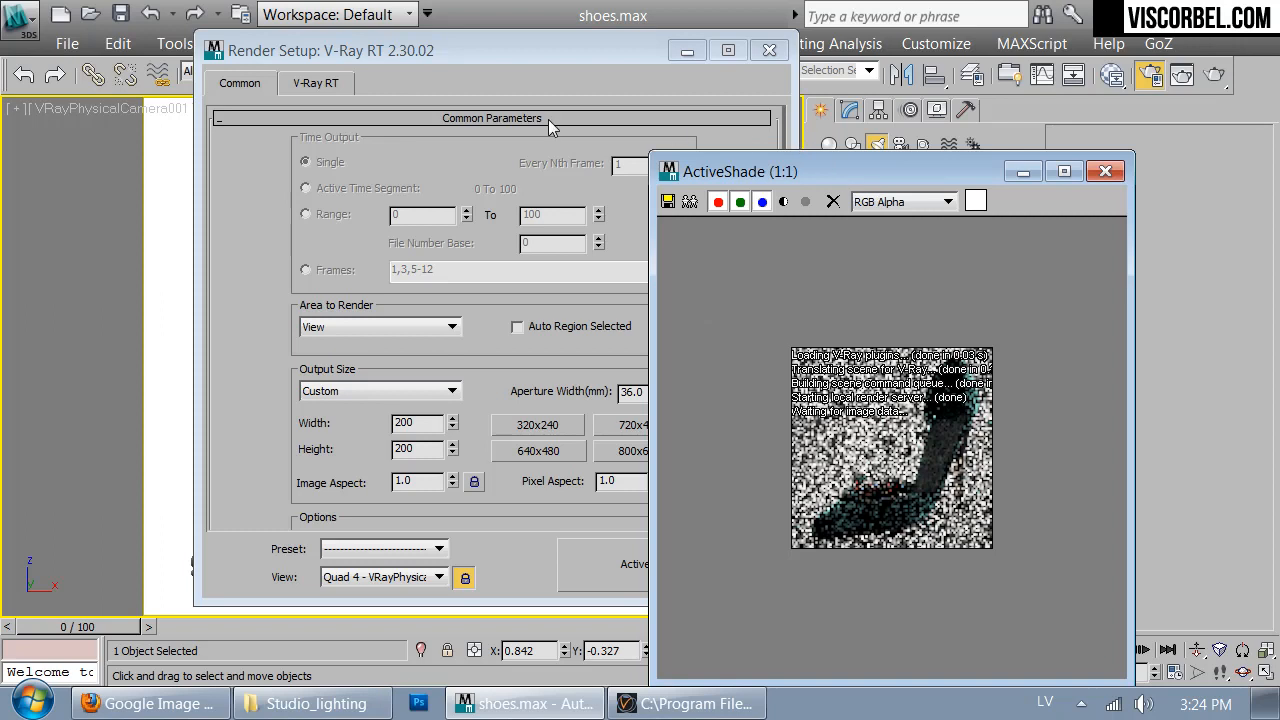
{"action": "left_click", "coordinate": [318, 83]}
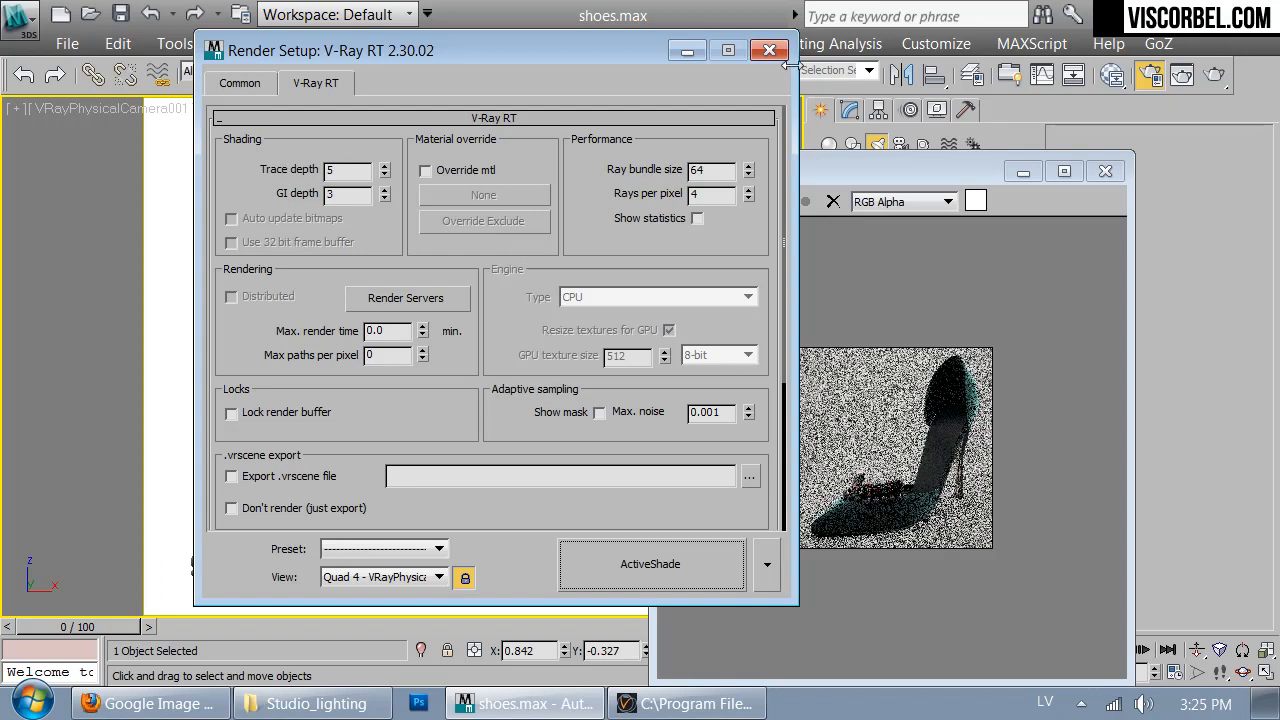
{"action": "left_click", "coordinate": [769, 50]}
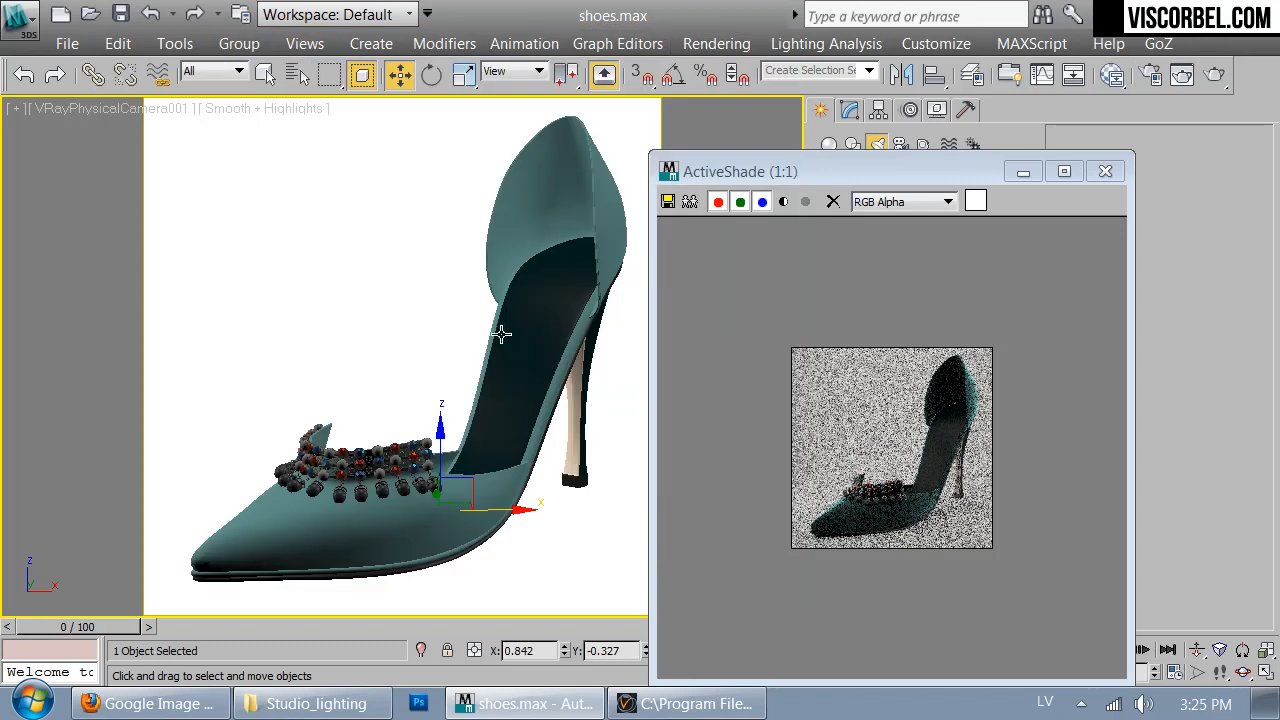
- Select VRayPhysicalCamera001 from the scene list and inspect its exposure, shutter speed and film speed parameters beside the preview
{"action": "left_click", "coordinate": [266, 74]}
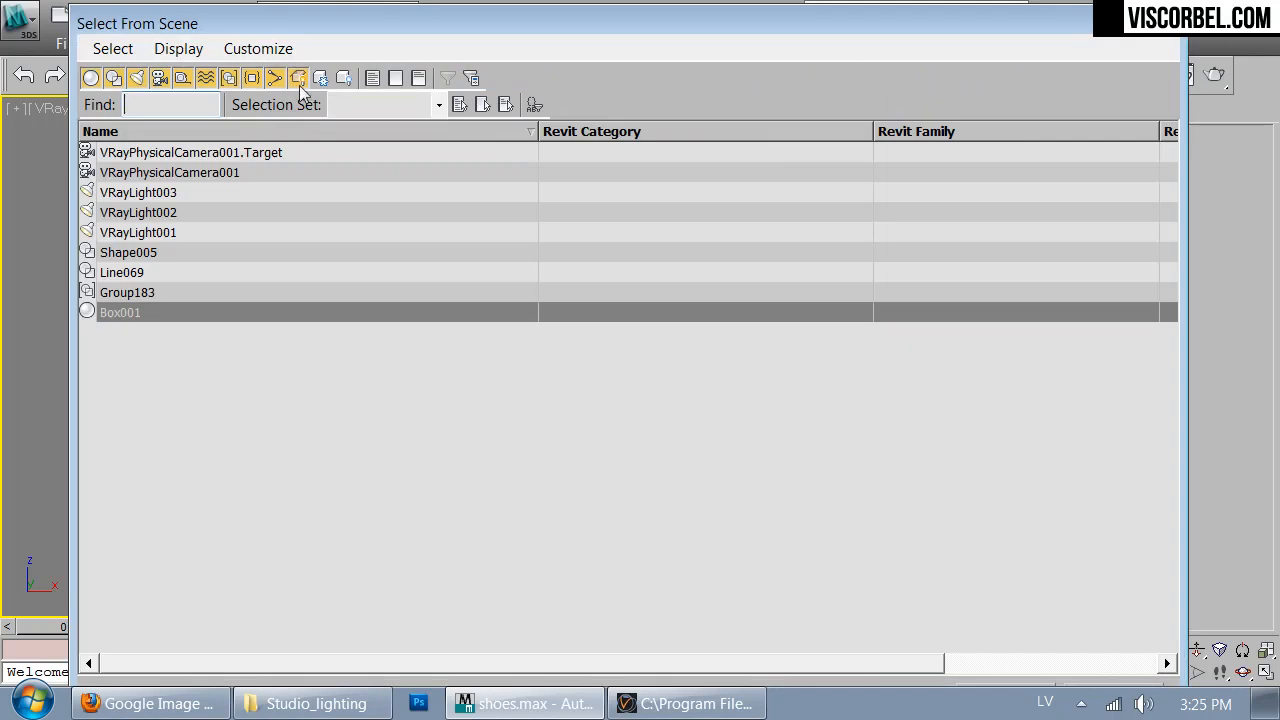
{"action": "double_click", "coordinate": [192, 175]}
{"action": "left_click_drag", "start_coordinate": [850, 170], "coordinate": [474, 118]}
{"action": "left_click", "coordinate": [850, 110]}
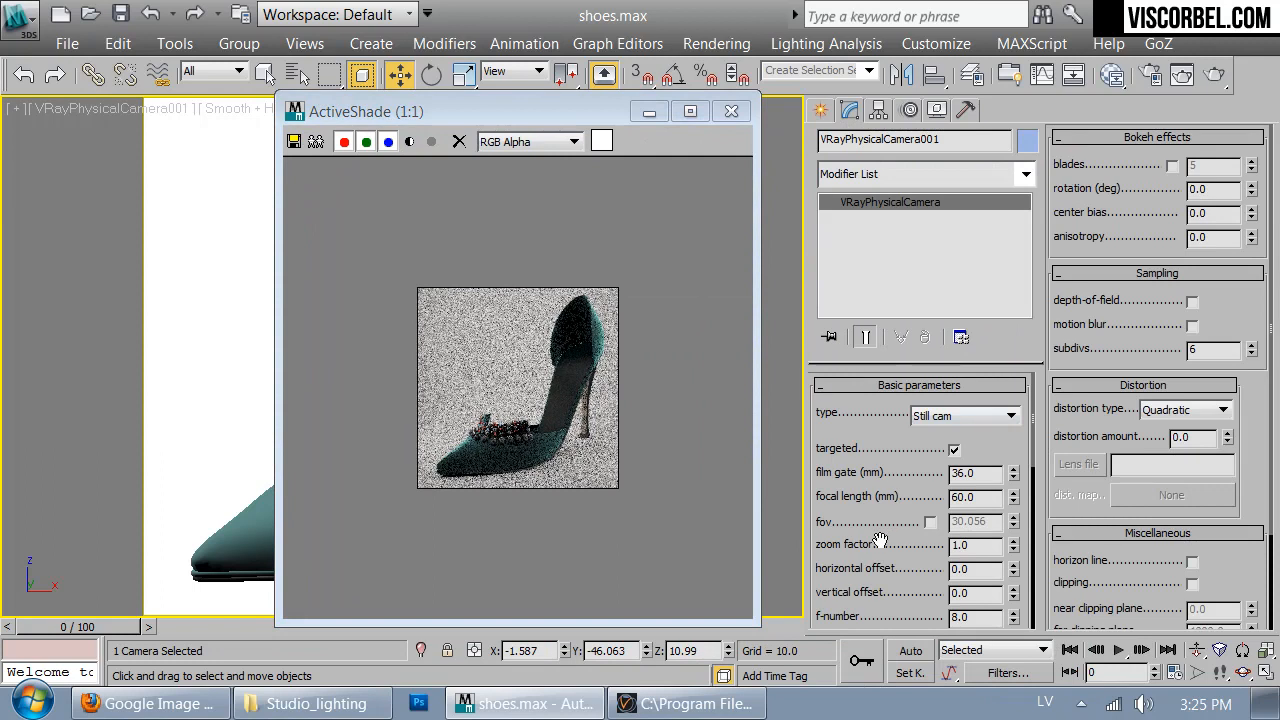
{"action": "left_click_drag", "start_coordinate": [889, 547], "coordinate": [928, 352]}
{"action": "left_click_drag", "start_coordinate": [906, 571], "coordinate": [907, 446]}
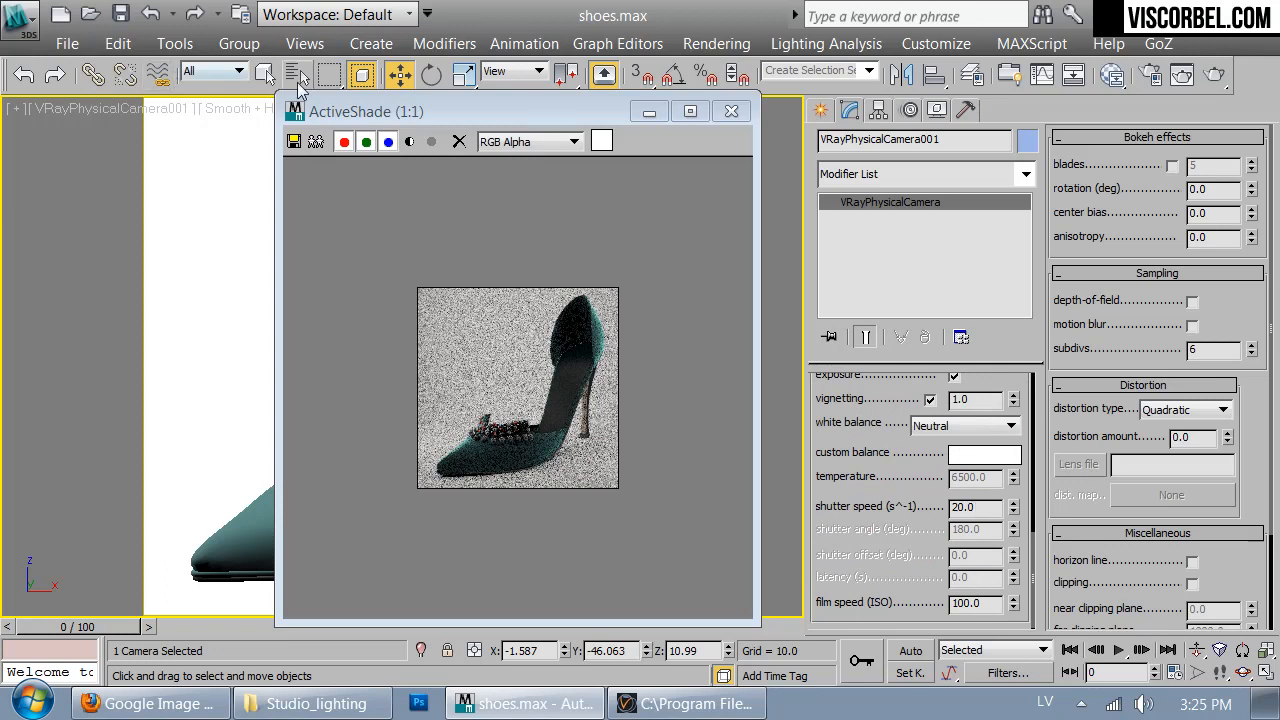
- Select VRayLight001 from the scene list, set its multiplier to 100, and inspect the change in the ActiveShade preview
{"action": "left_click", "coordinate": [297, 74]}
{"action": "double_click", "coordinate": [148, 236]}
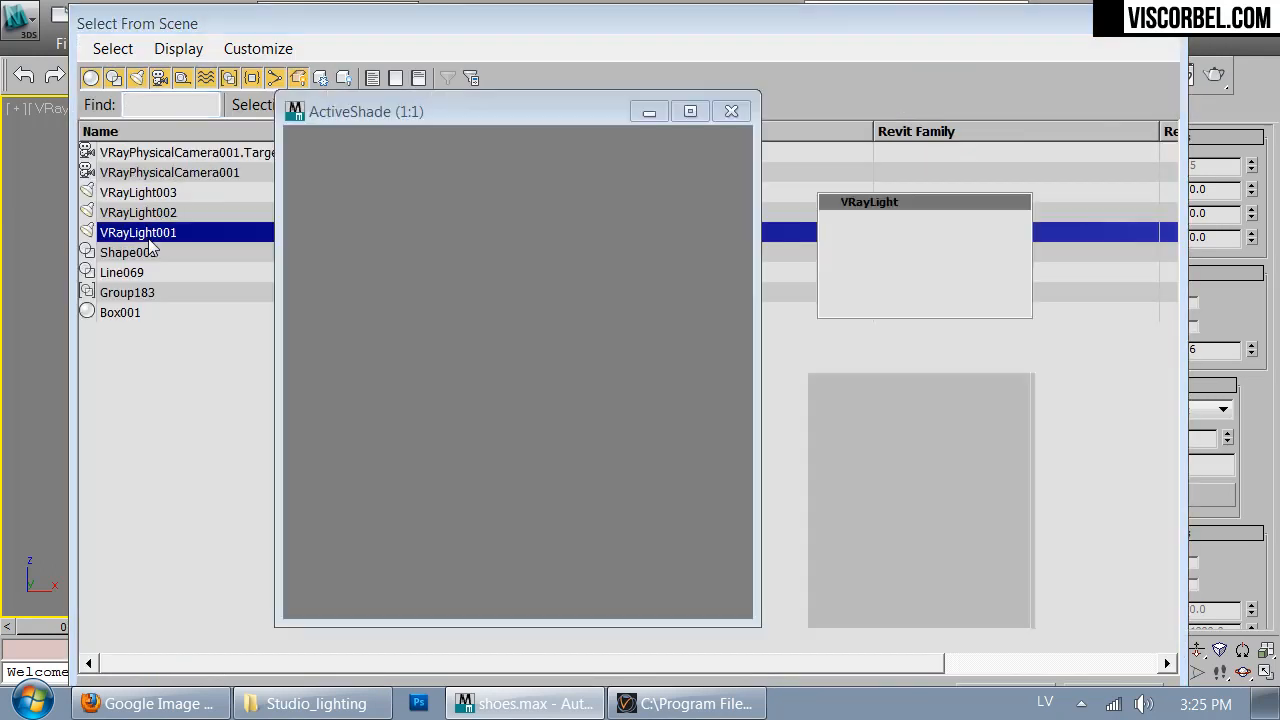
{"action": "double_click", "coordinate": [950, 557]}
{"action": "type", "text": "100"}
{"action": "key", "text": "Return"}
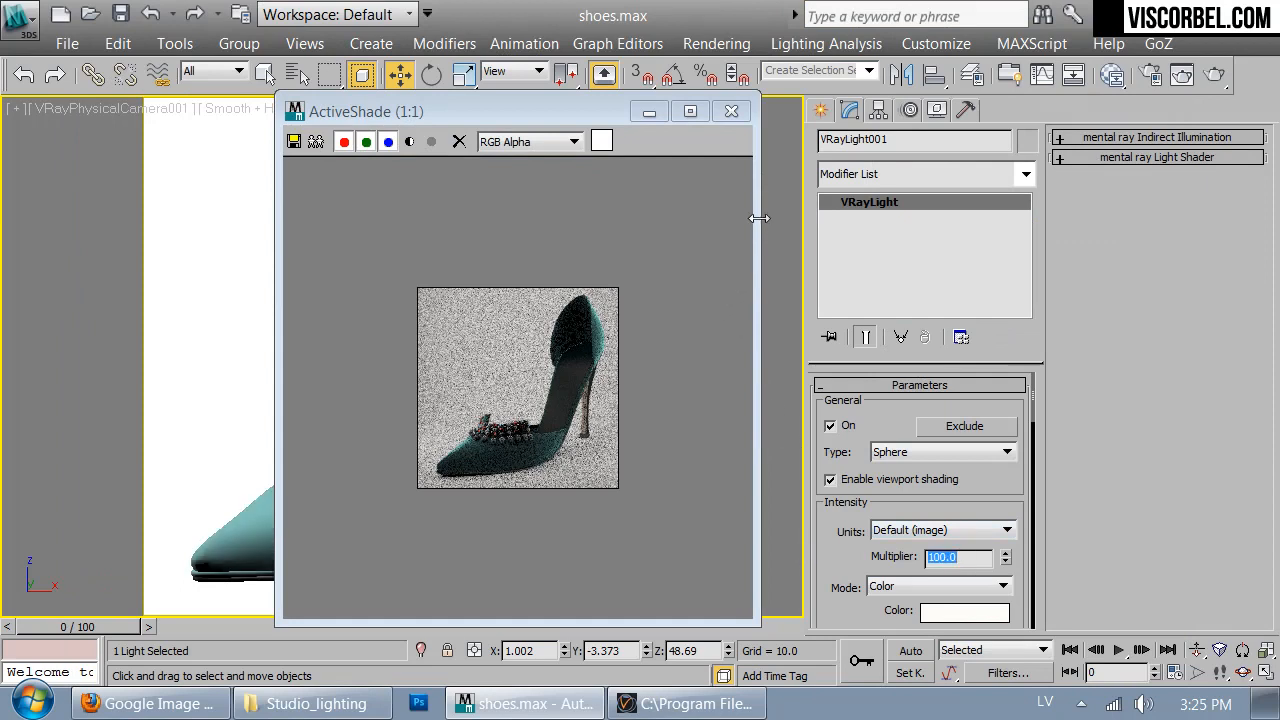
{"action": "left_click", "coordinate": [656, 437]}
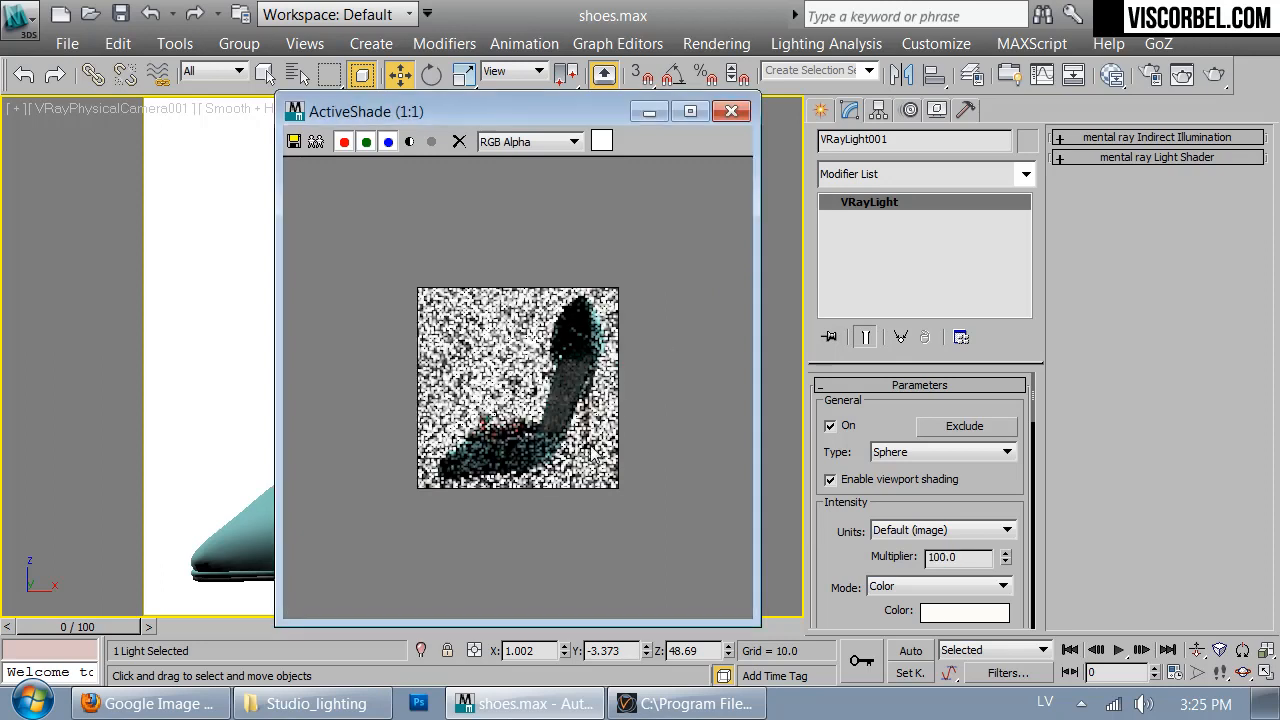
{"action": "scroll", "coordinate": [584, 453], "scroll_direction": "up", "scroll_amount": 1}
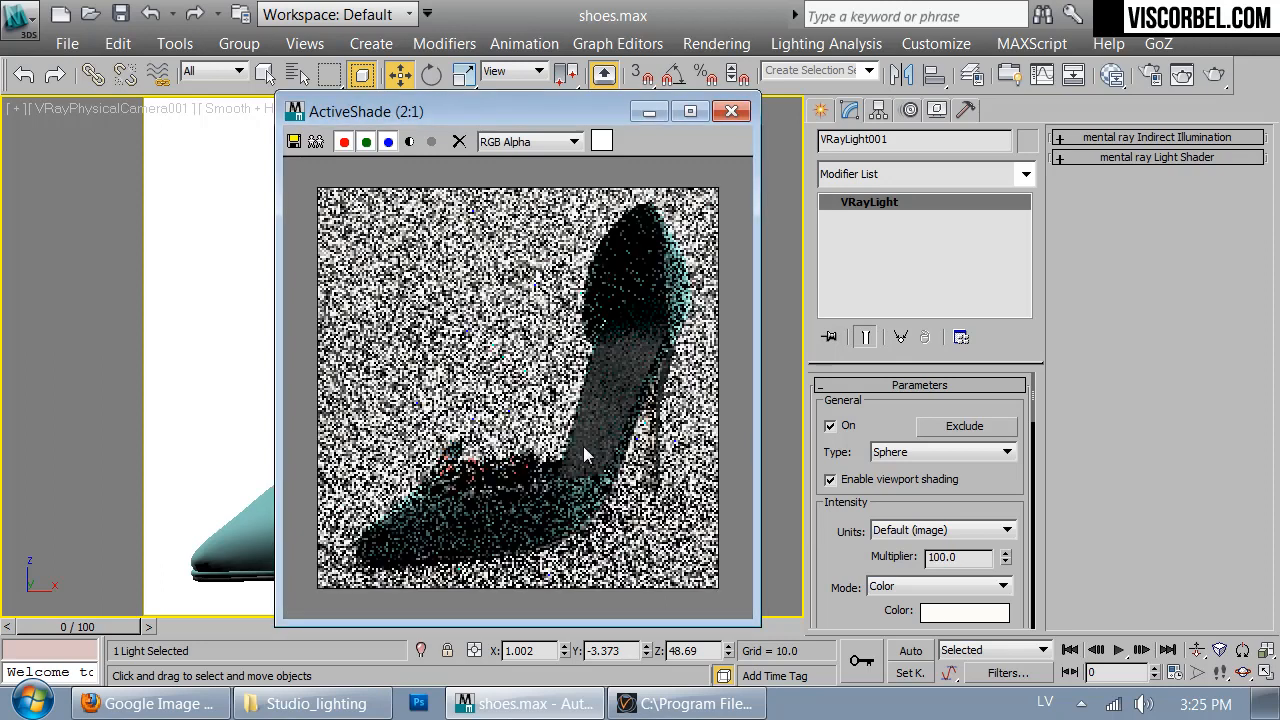
{"action": "scroll", "coordinate": [584, 453], "scroll_direction": "down", "scroll_amount": 1}
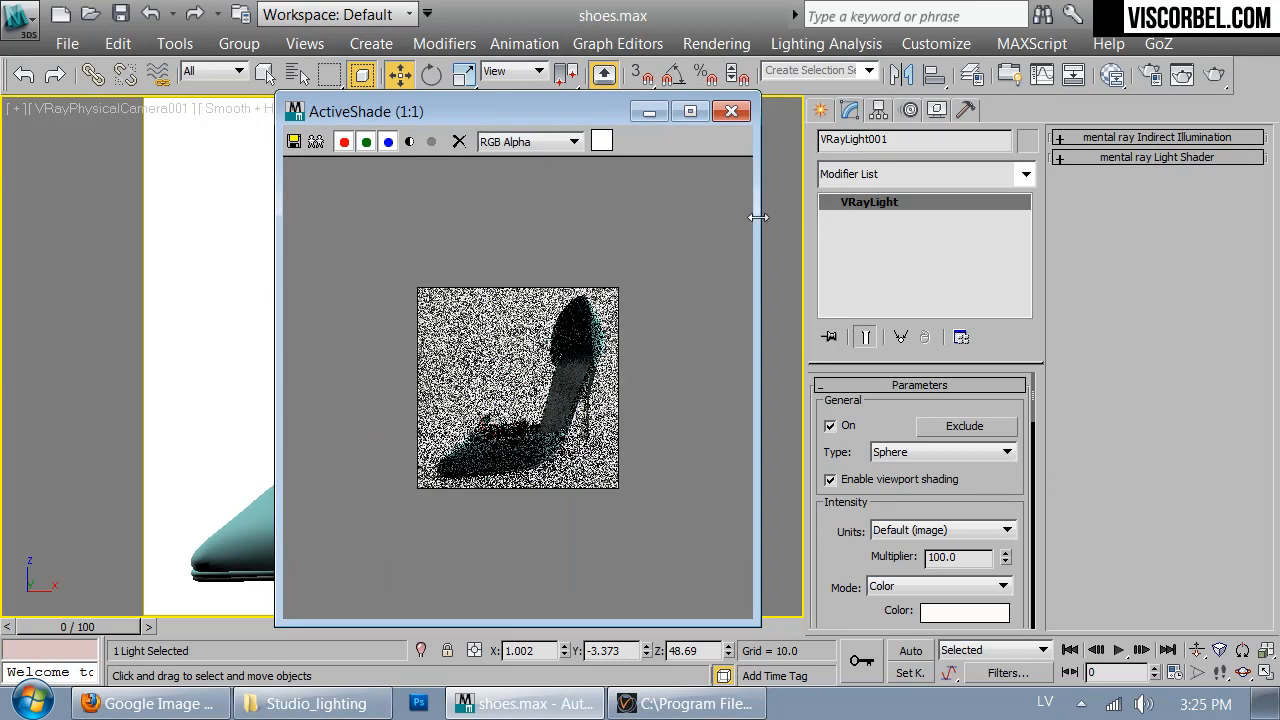
- Switch from ActiveShade to Production Render Mode, render the camera view, and close the render windows
{"action": "left_click", "coordinate": [731, 111]}
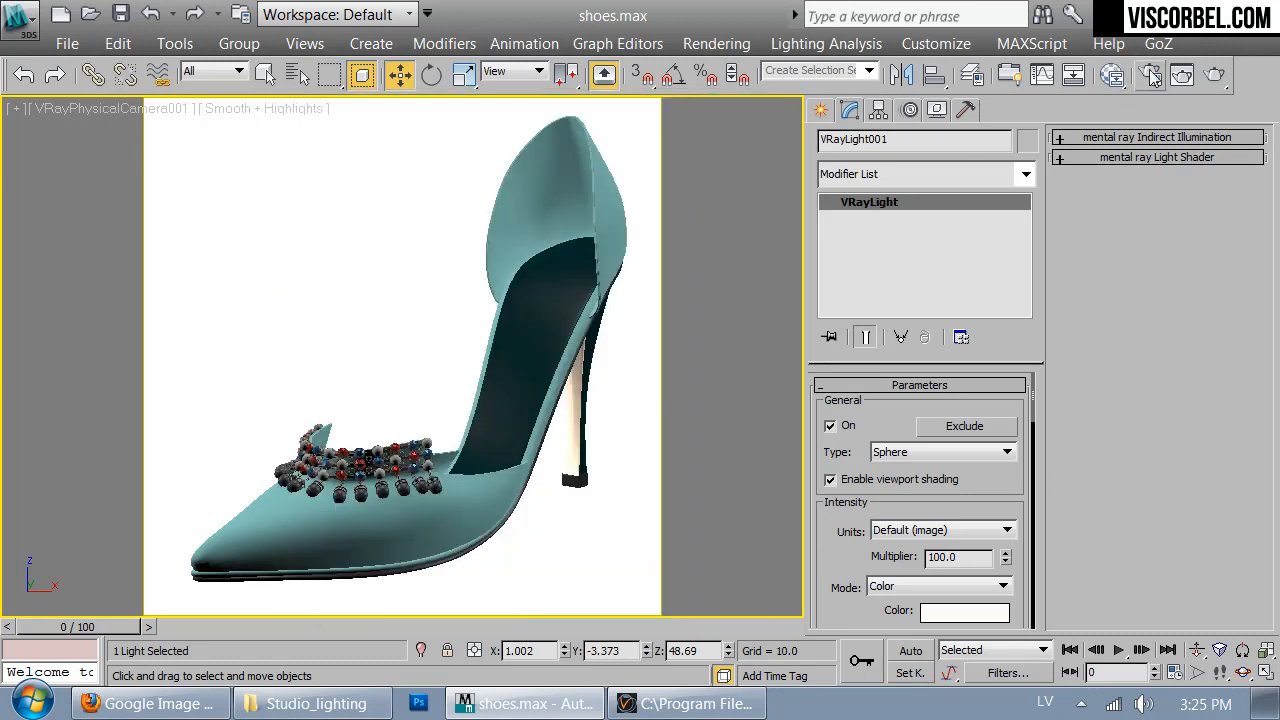
{"action": "left_click", "coordinate": [1149, 75]}
{"action": "left_click", "coordinate": [767, 563]}
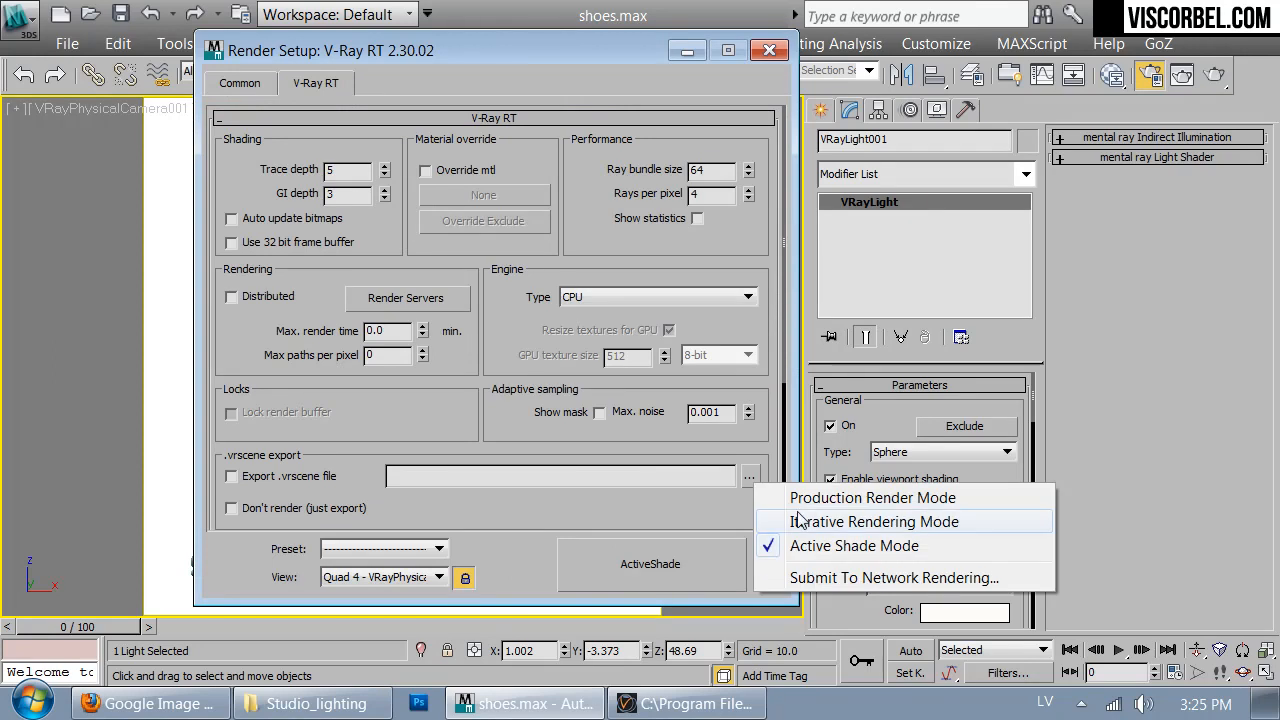
{"action": "left_click", "coordinate": [800, 499]}
{"action": "left_click", "coordinate": [671, 562]}
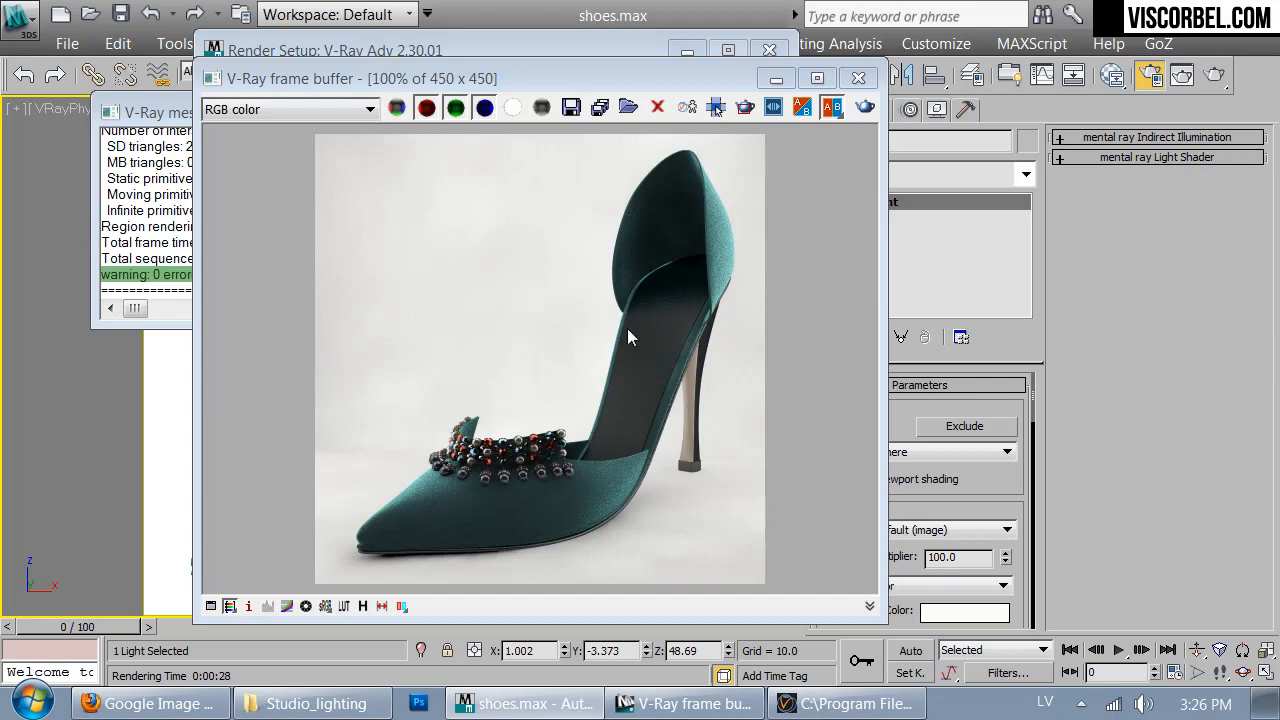
{"action": "left_click", "coordinate": [863, 82]}
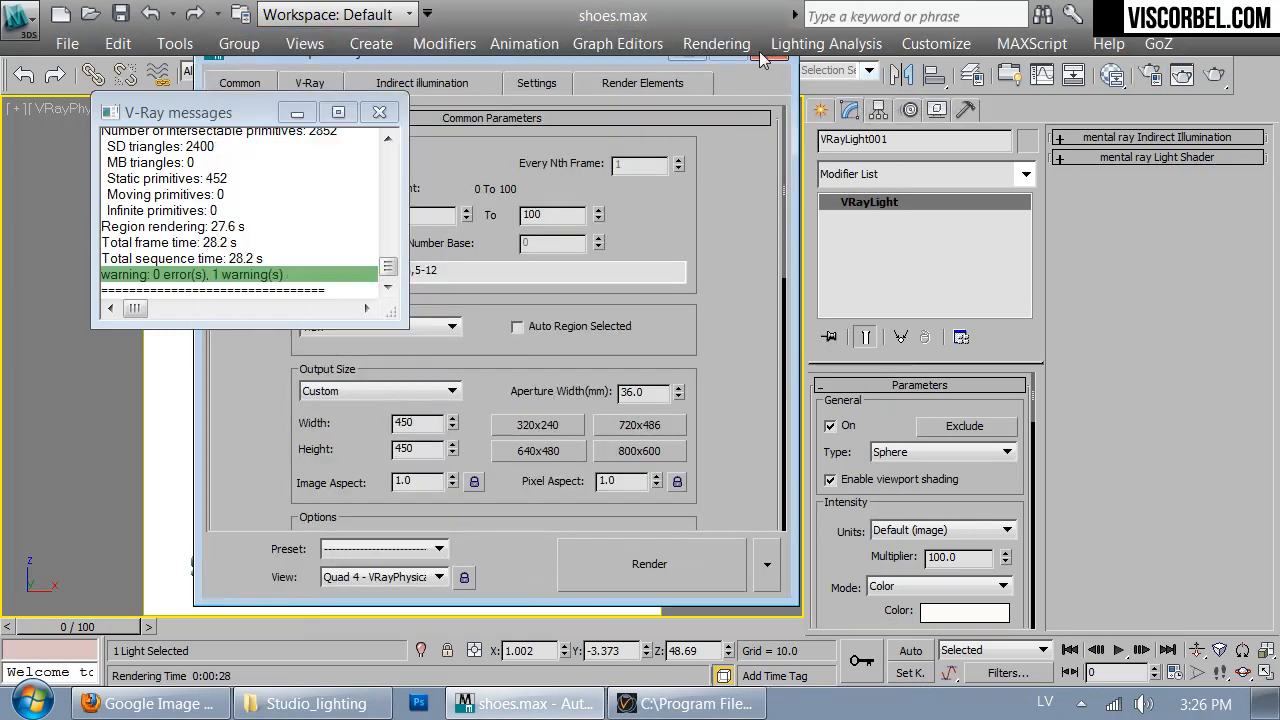
{"action": "left_click", "coordinate": [769, 50]}
{"action": "left_click", "coordinate": [394, 108]}
- Select the shoe group and move it straight up in the front view to about Z 70, above the top sphere light
{"action": "left_click", "coordinate": [430, 497]}
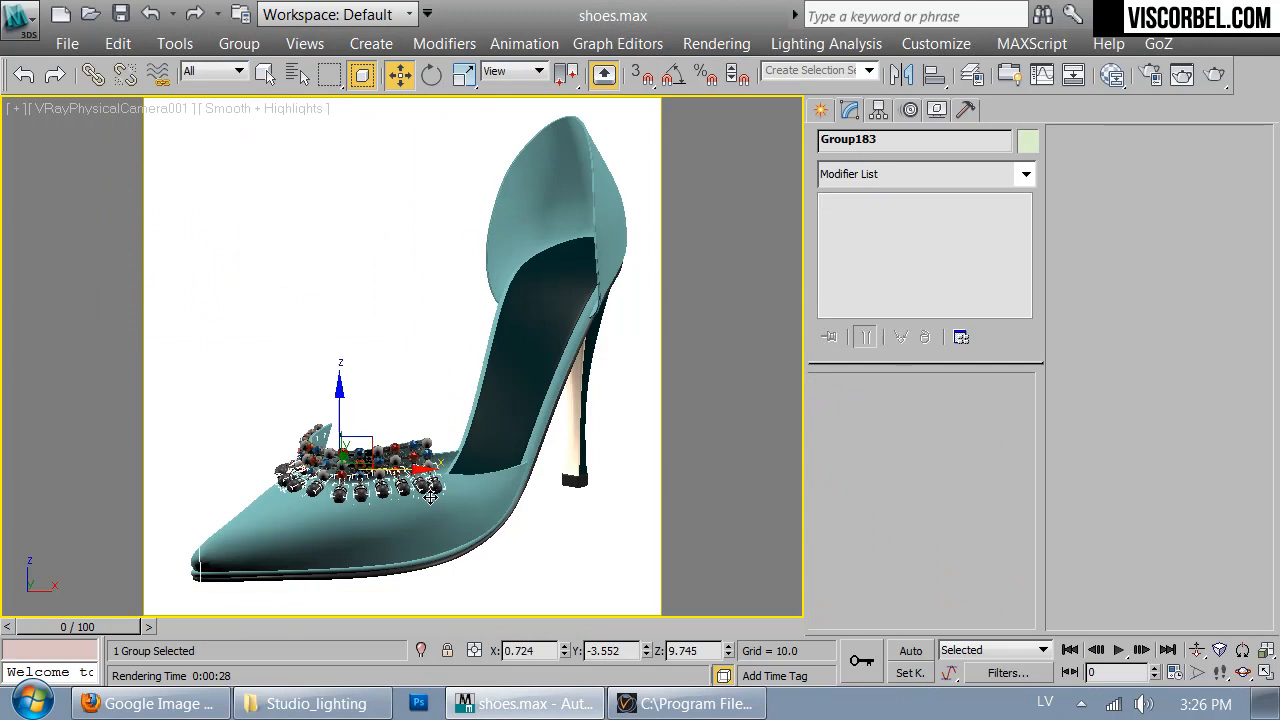
{"action": "key", "text": "t"}
{"action": "key", "text": "f"}
{"action": "scroll", "coordinate": [428, 438], "scroll_direction": "down", "scroll_amount": 2}
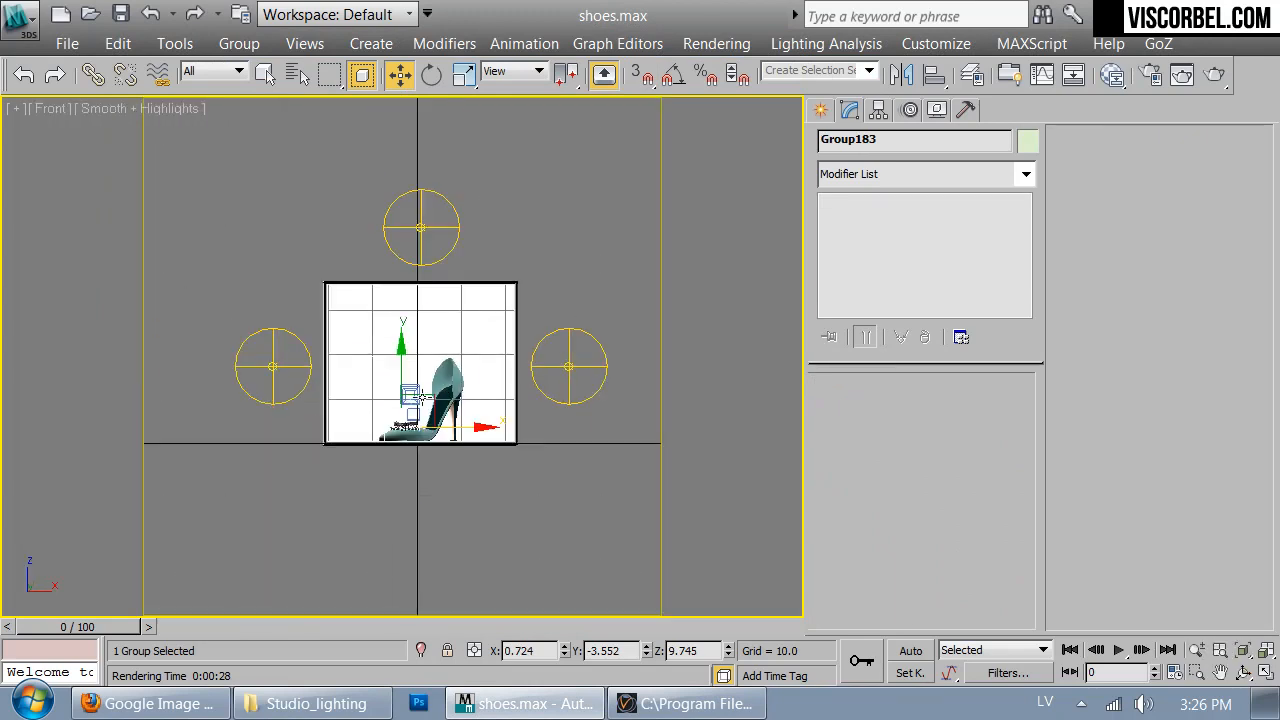
{"action": "left_click_drag", "start_coordinate": [397, 327], "coordinate": [398, 68]}
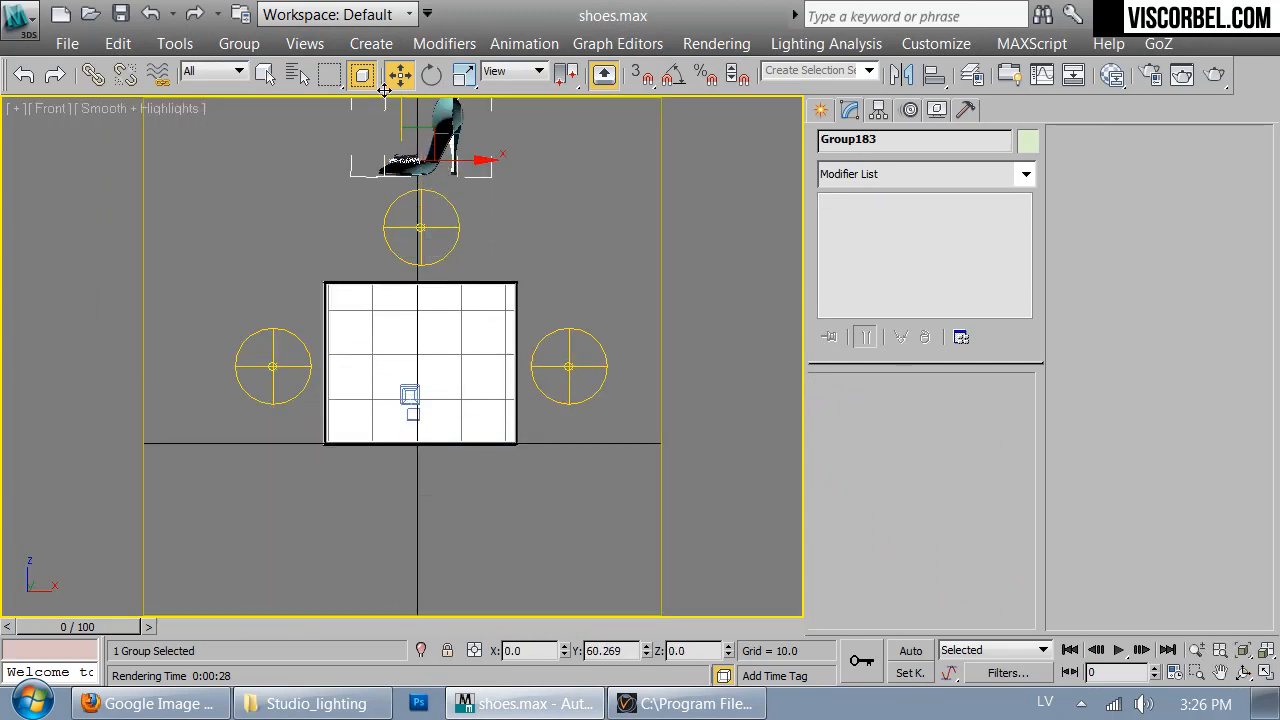
{"action": "left_click", "coordinate": [667, 308]}
{"action": "left_click", "coordinate": [5, 17]}
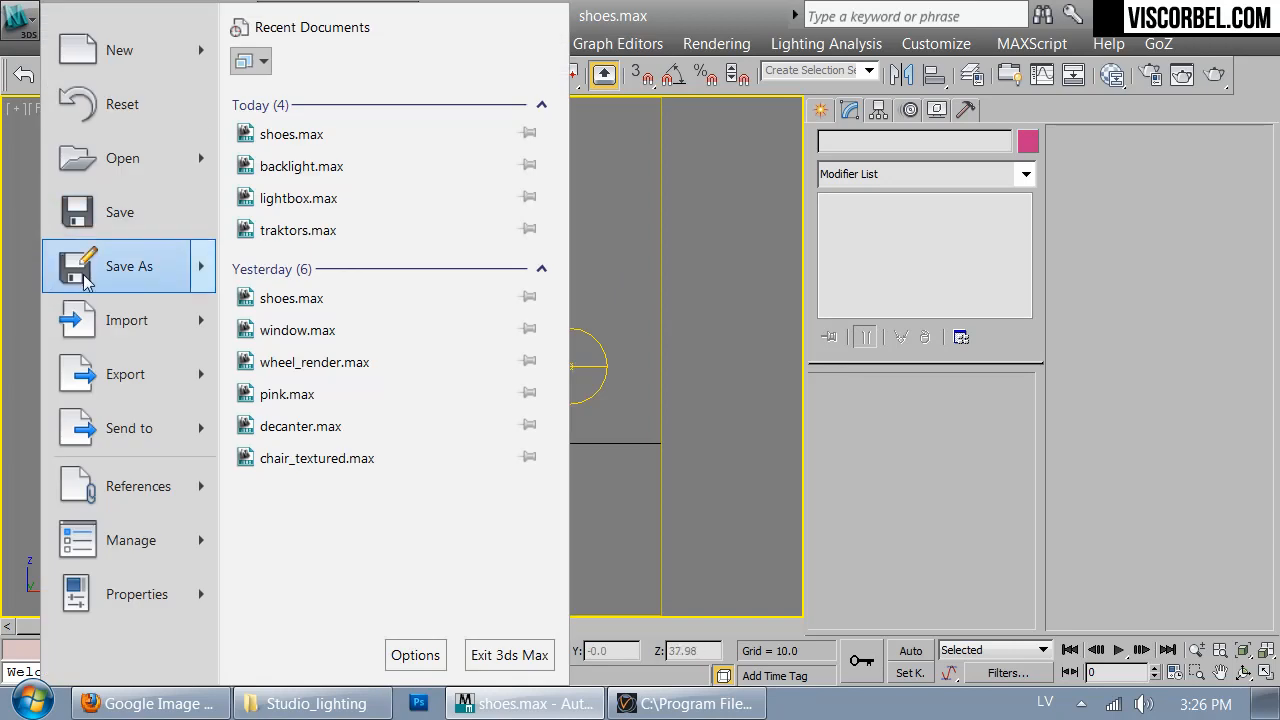
{"action": "left_click", "coordinate": [126, 321]}
{"action": "left_click", "coordinate": [311, 247]}
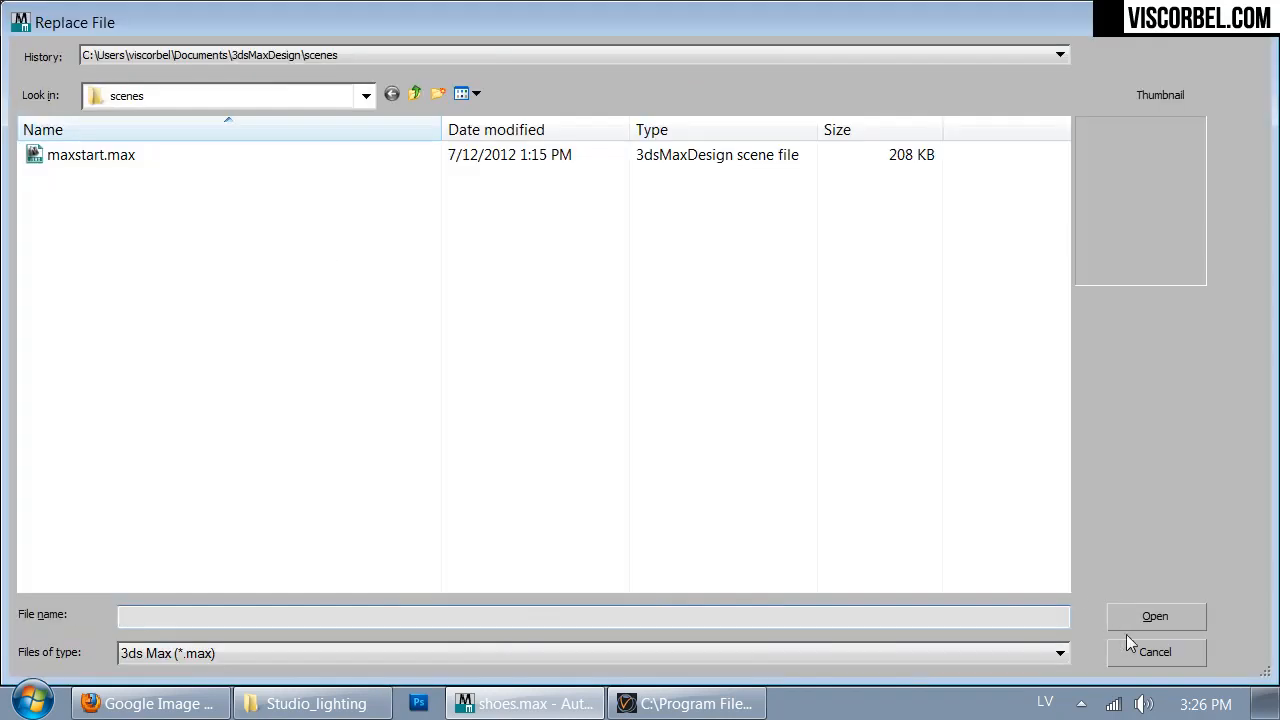
{"action": "left_click", "coordinate": [1155, 652]}
- Start merging a file and open perfume.max from the Models folder inside Studio_lighting
{"action": "left_click", "coordinate": [17, 17]}
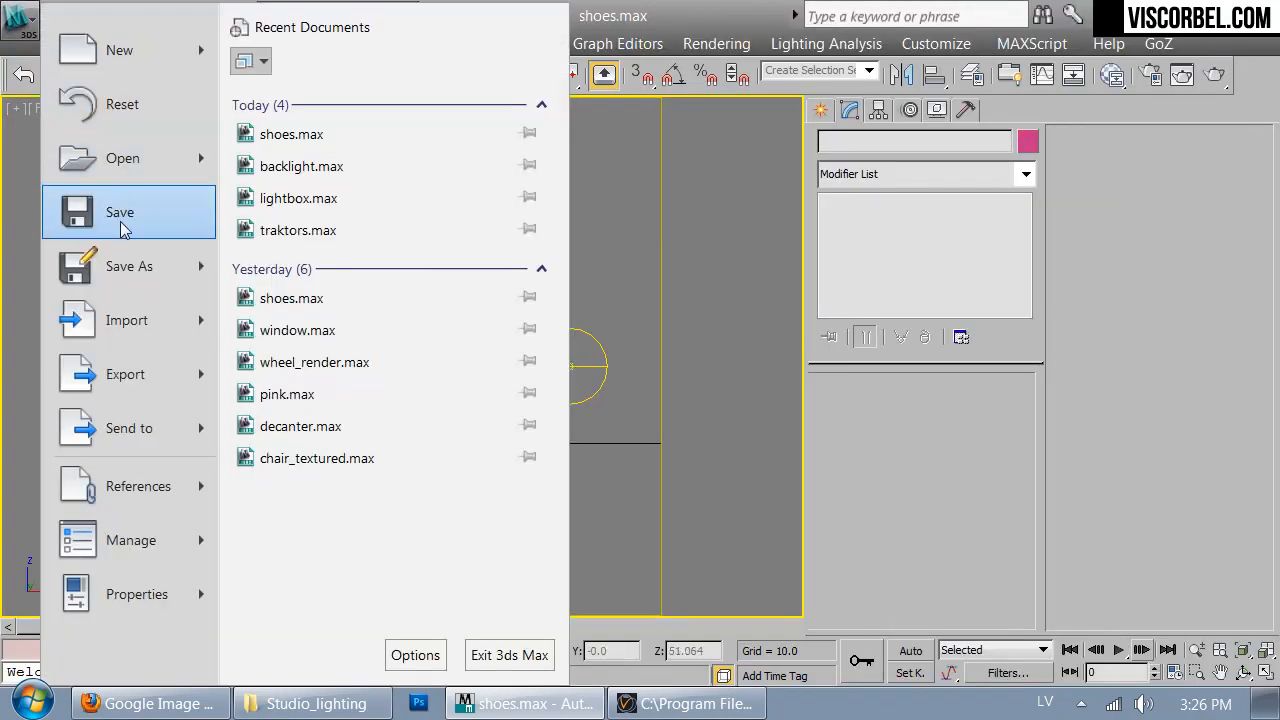
{"action": "left_click", "coordinate": [126, 325]}
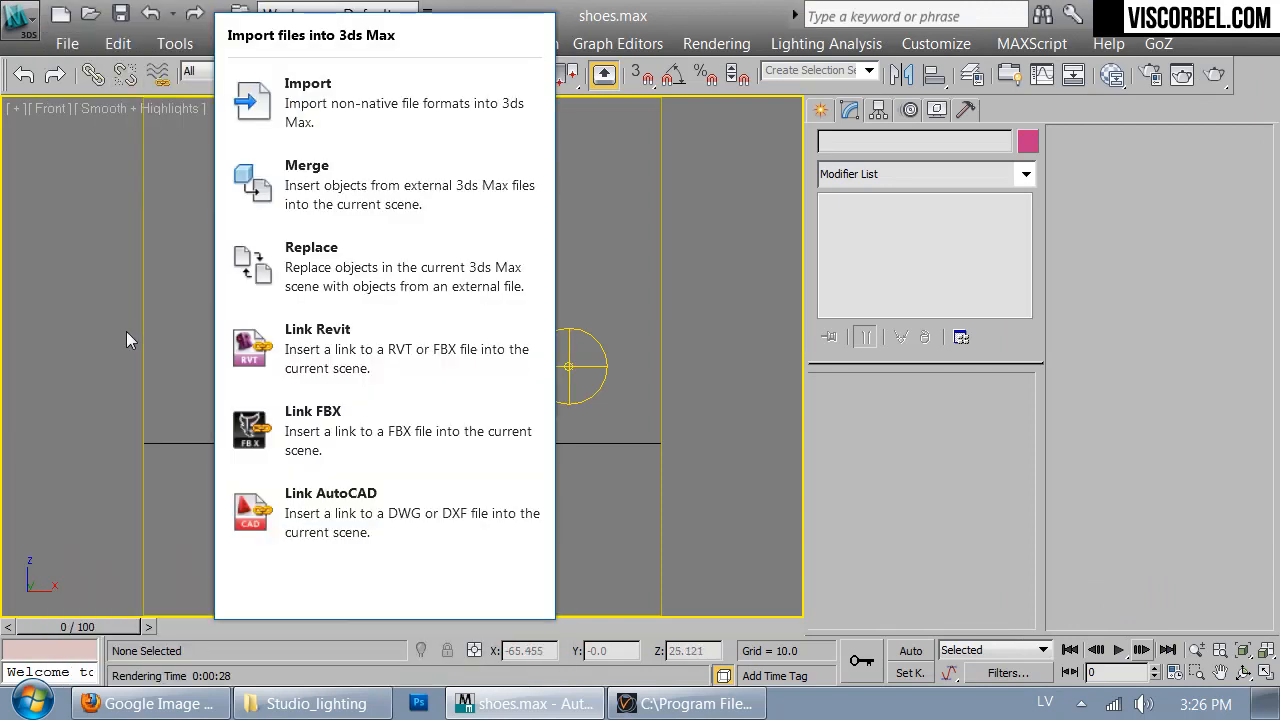
{"action": "left_click", "coordinate": [345, 195]}
{"action": "left_click", "coordinate": [229, 94]}
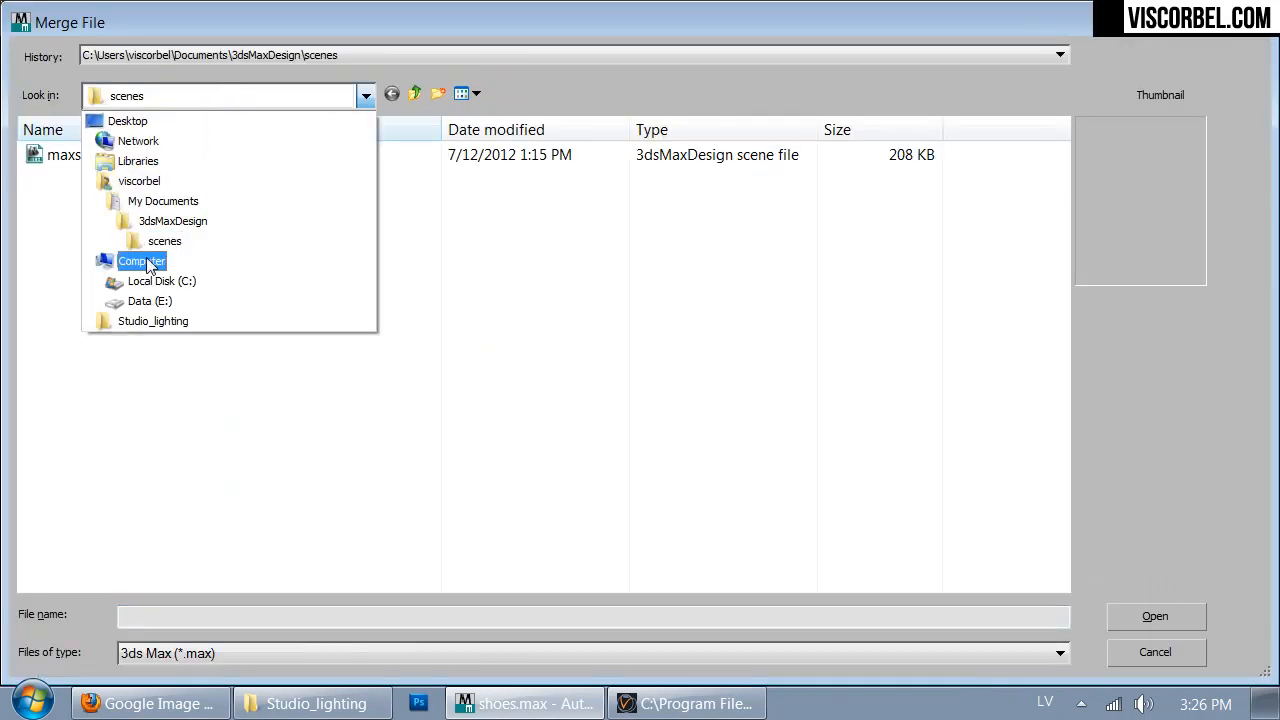
{"action": "left_click", "coordinate": [110, 322]}
{"action": "double_click", "coordinate": [78, 180]}
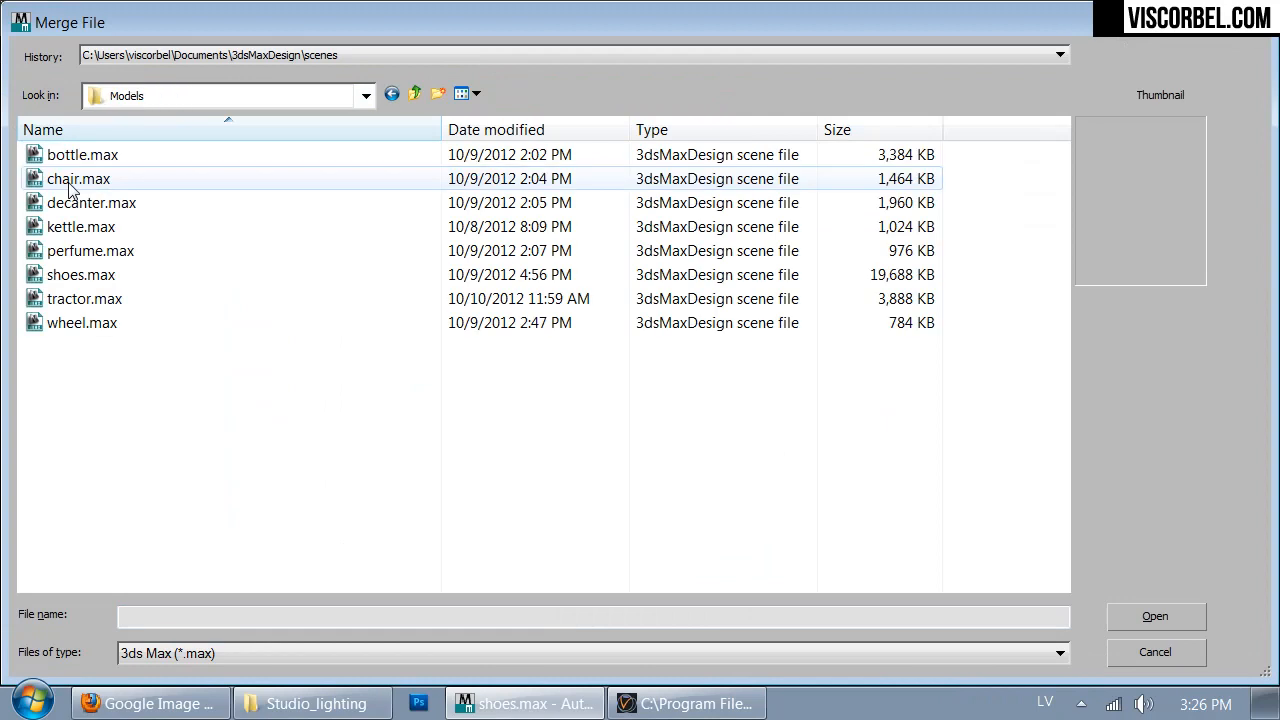
{"action": "left_click", "coordinate": [86, 251]}
{"action": "left_click", "coordinate": [1152, 615]}
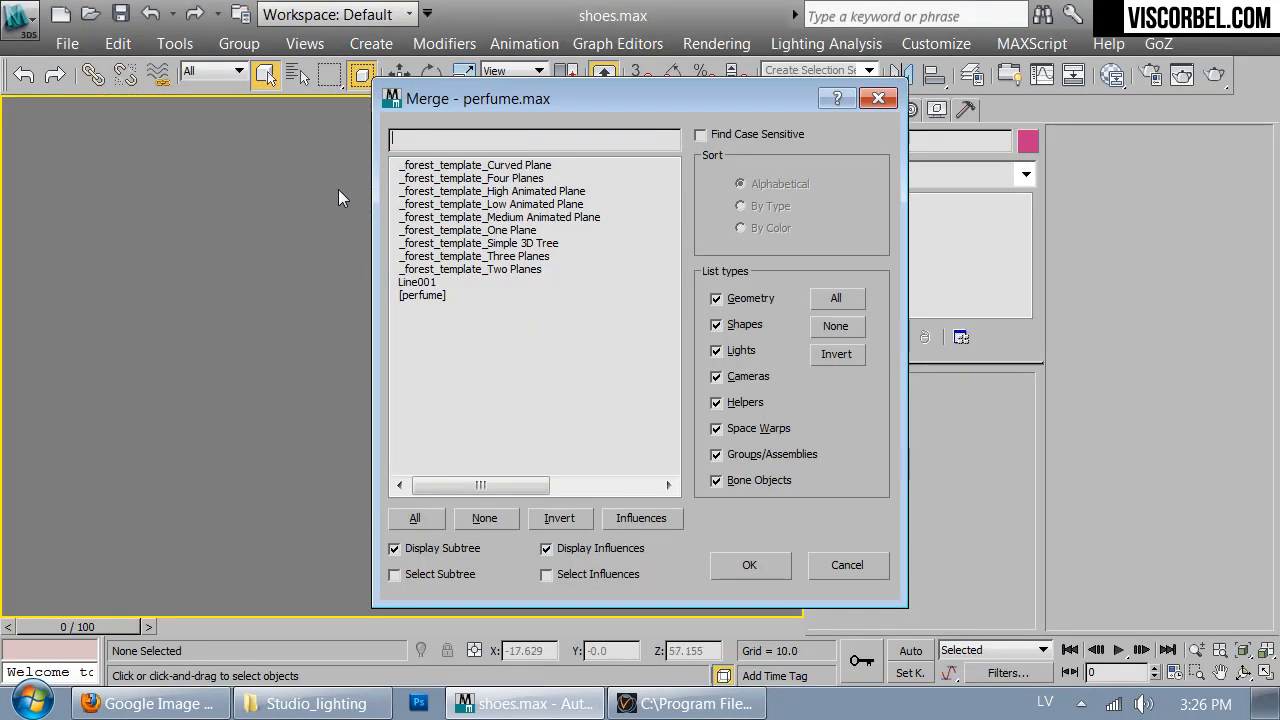
- Merge only the perfume group into the scene and view it through the V-Ray camera
{"action": "left_click", "coordinate": [425, 295]}
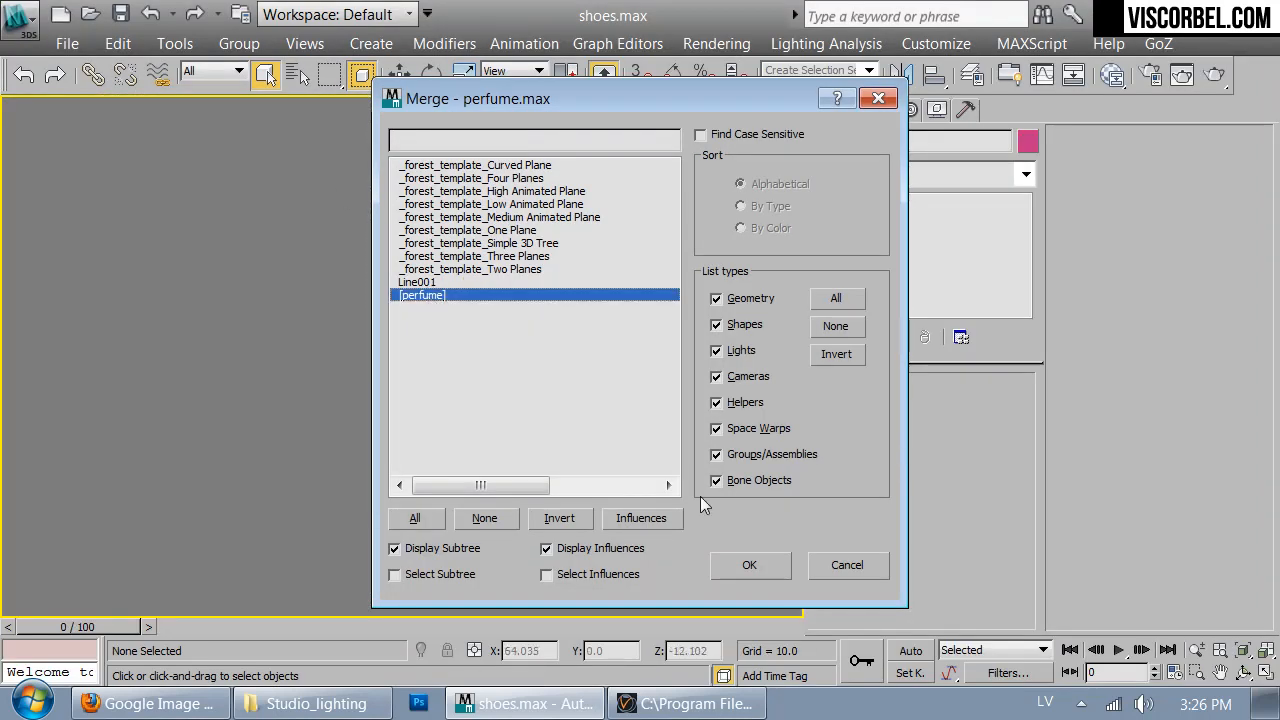
{"action": "left_click", "coordinate": [745, 567]}
{"action": "left_click", "coordinate": [601, 375]}
{"action": "left_click", "coordinate": [525, 446]}
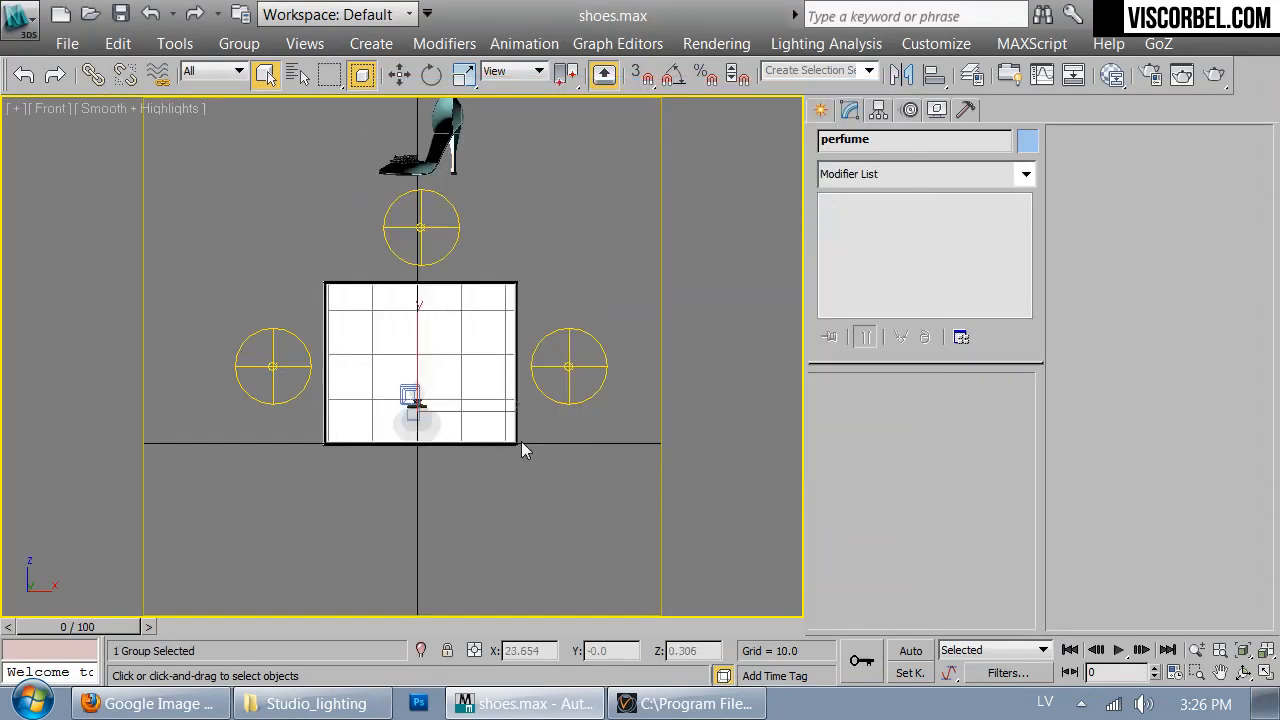
{"action": "scroll", "coordinate": [418, 402], "scroll_direction": "up", "scroll_amount": 8}
{"action": "key", "text": "c"}
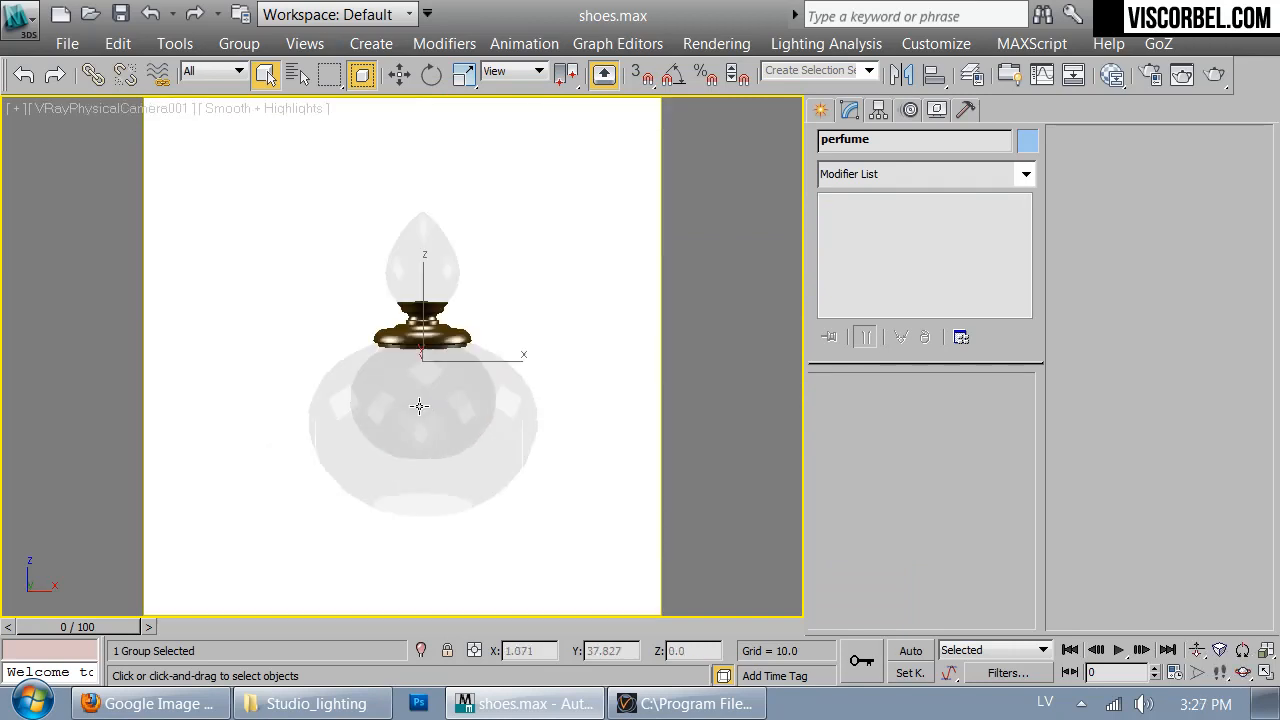
- Raise the perfume bottle vertically in the front view to about Z 7.4 and return to the camera view
{"action": "key", "text": "Up"}
{"action": "key", "text": "Escape"}
{"action": "key", "text": "f"}
{"action": "scroll", "coordinate": [450, 400], "scroll_direction": "up", "scroll_amount": 10}
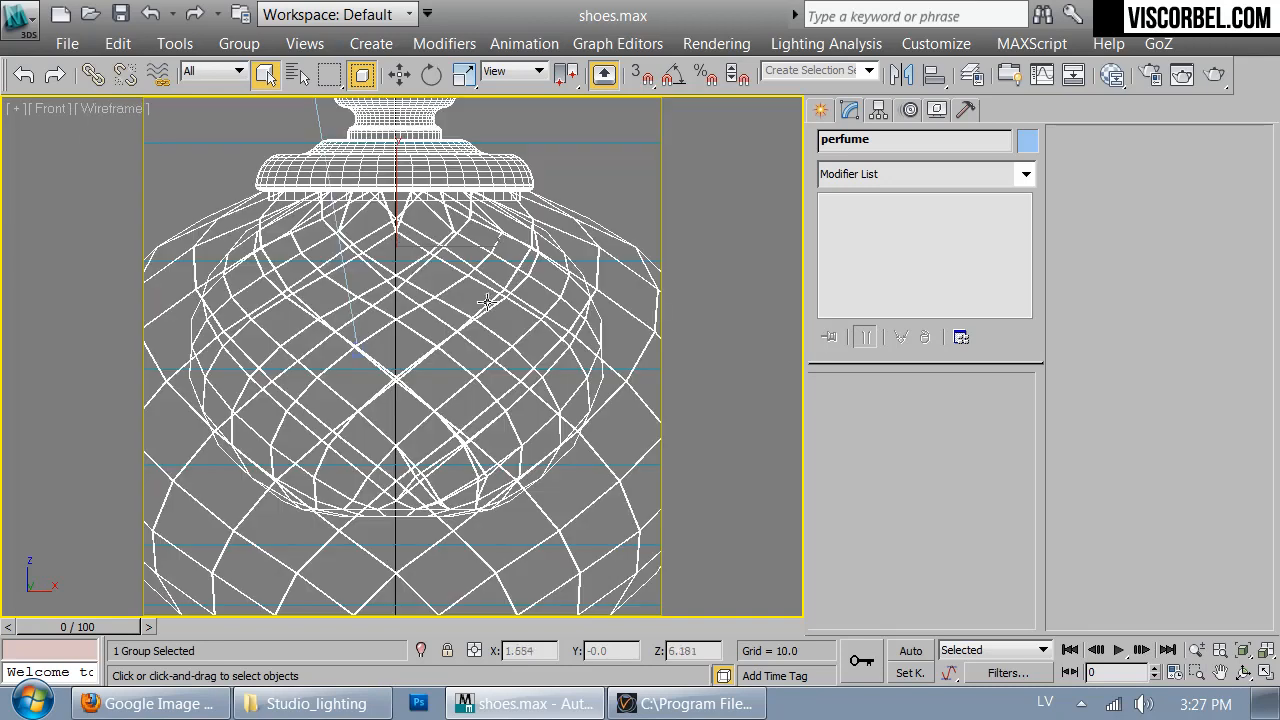
{"action": "scroll", "coordinate": [447, 236], "scroll_direction": "down", "scroll_amount": 3}
{"action": "key", "text": "w"}
{"action": "left_click_drag", "start_coordinate": [392, 168], "coordinate": [393, 152]}
{"action": "key", "text": "c"}
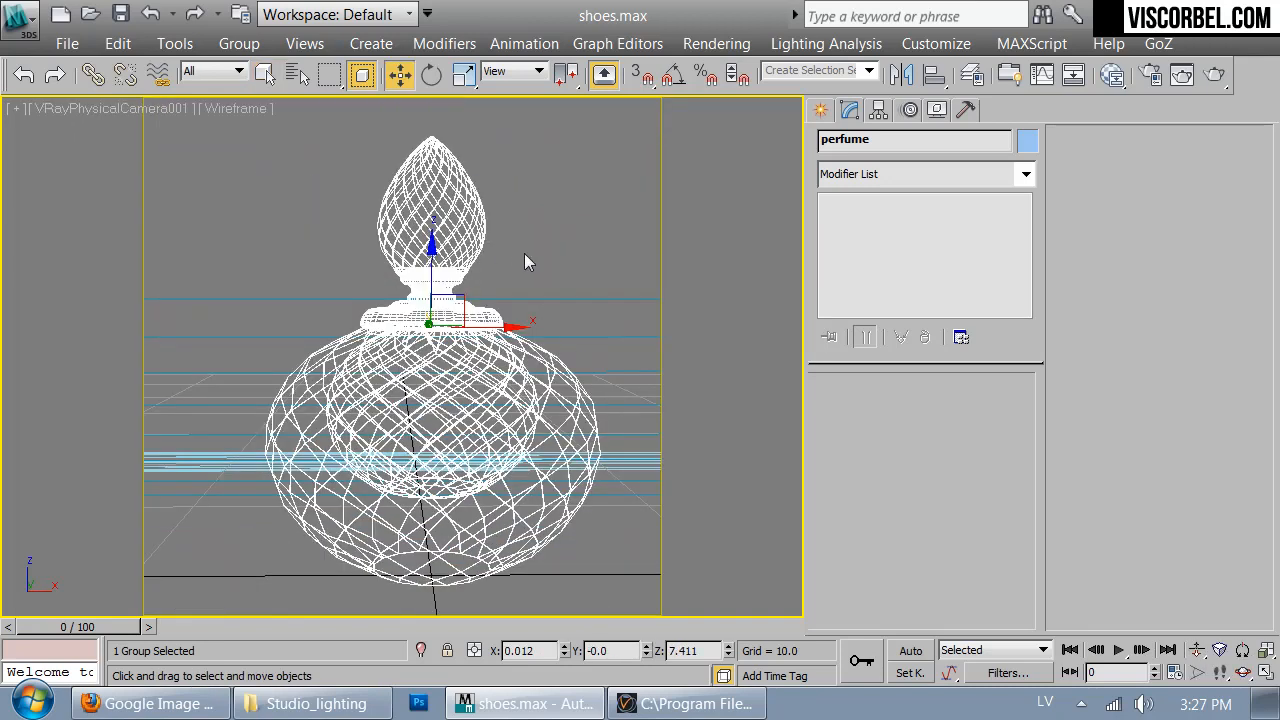
- Show the camera view shaded, render the perfume bottle, and inspect the result in the frame buffer
{"action": "key", "text": "F3"}
{"action": "left_click", "coordinate": [1214, 74]}
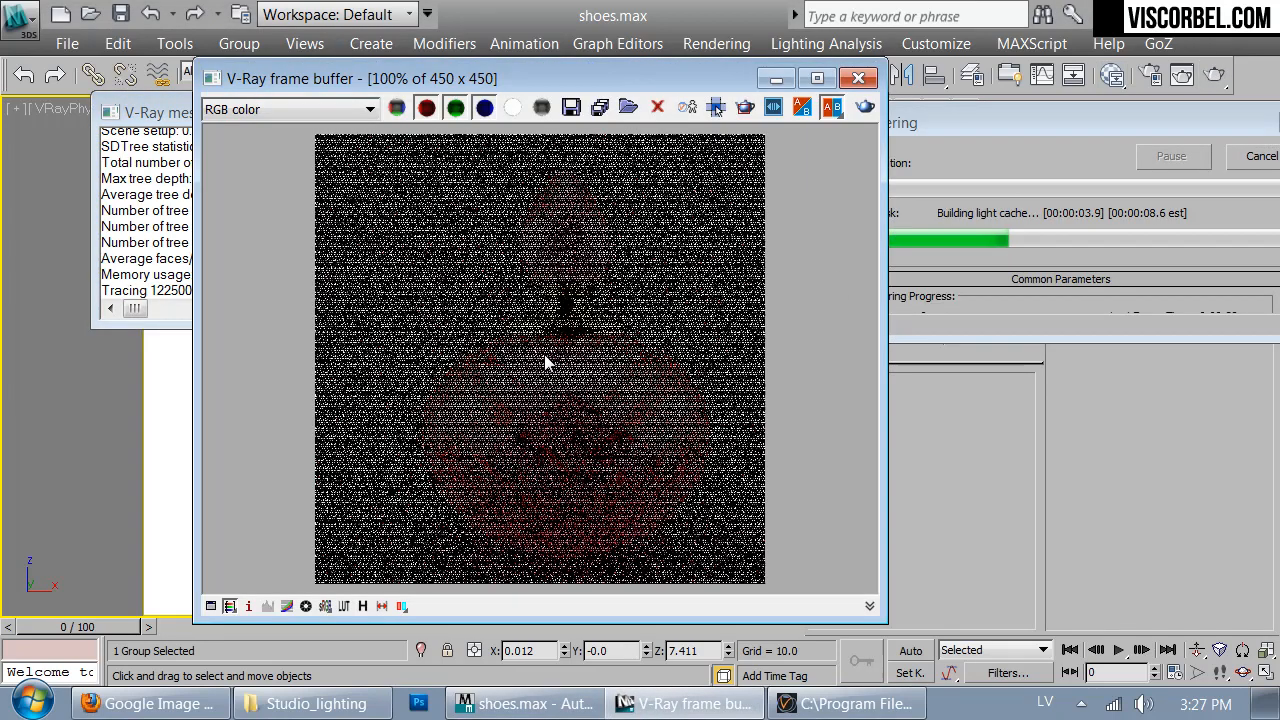
{"action": "scroll", "coordinate": [540, 366], "scroll_direction": "down", "scroll_amount": 1}
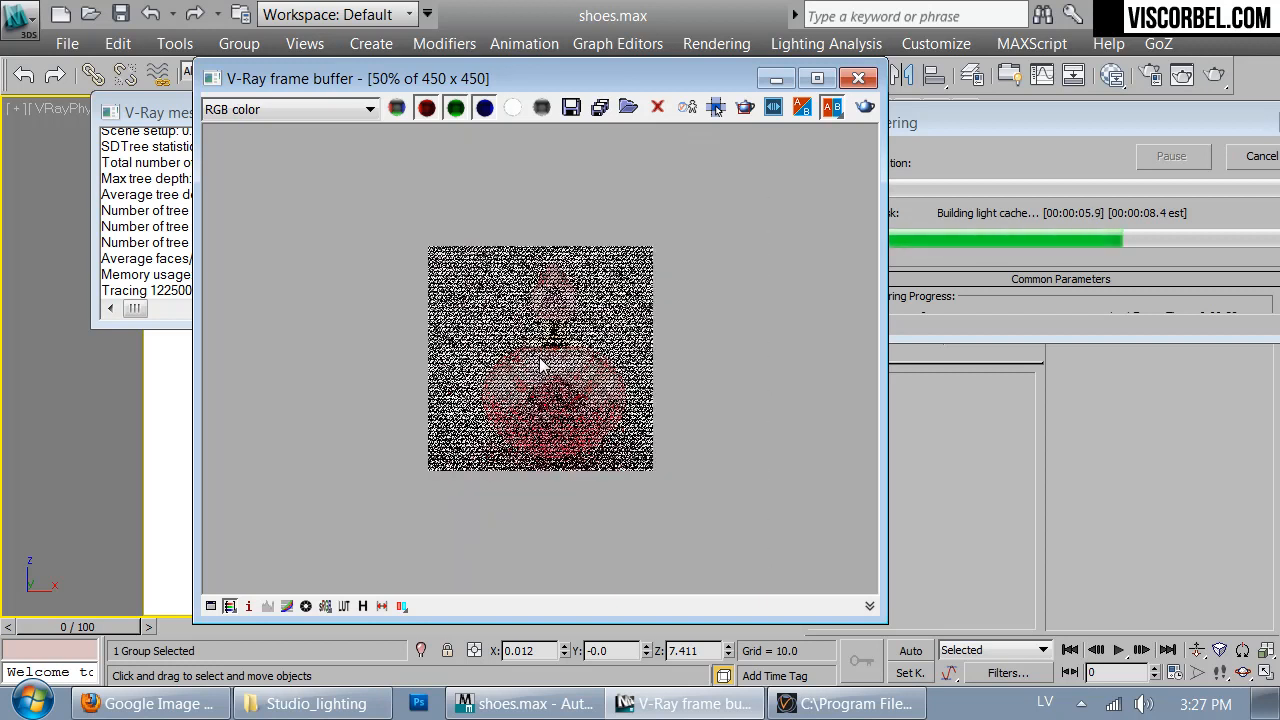
{"action": "scroll", "coordinate": [540, 366], "scroll_direction": "up", "scroll_amount": 1}
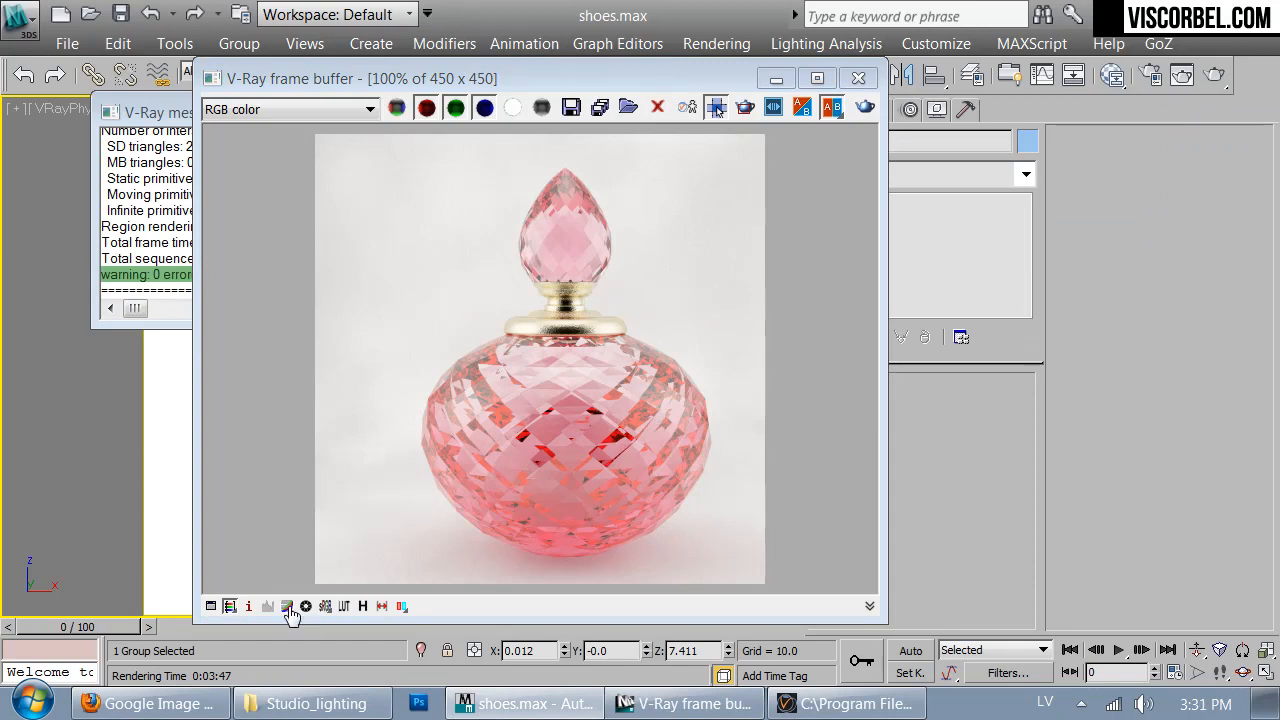
- Shape the frame buffer's color correction curve into a gentle S to add contrast to the perfume render
{"action": "left_click", "coordinate": [211, 606]}
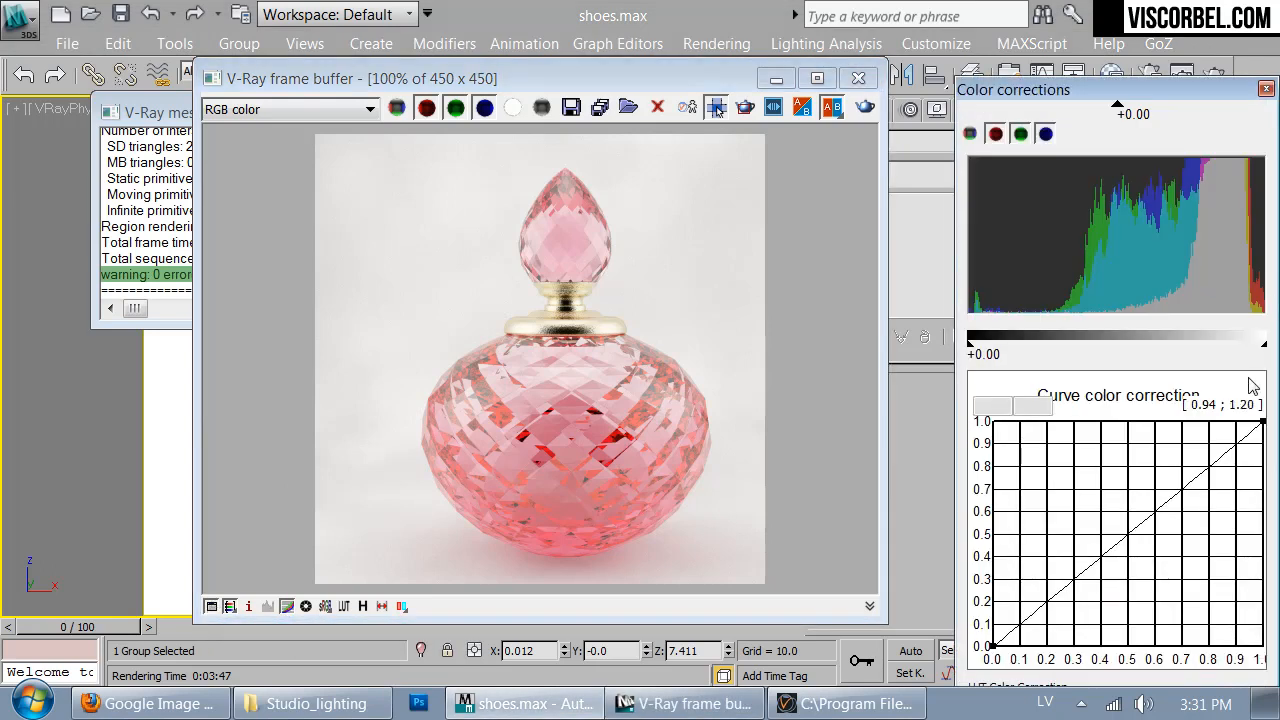
{"action": "left_click", "coordinate": [1262, 421]}
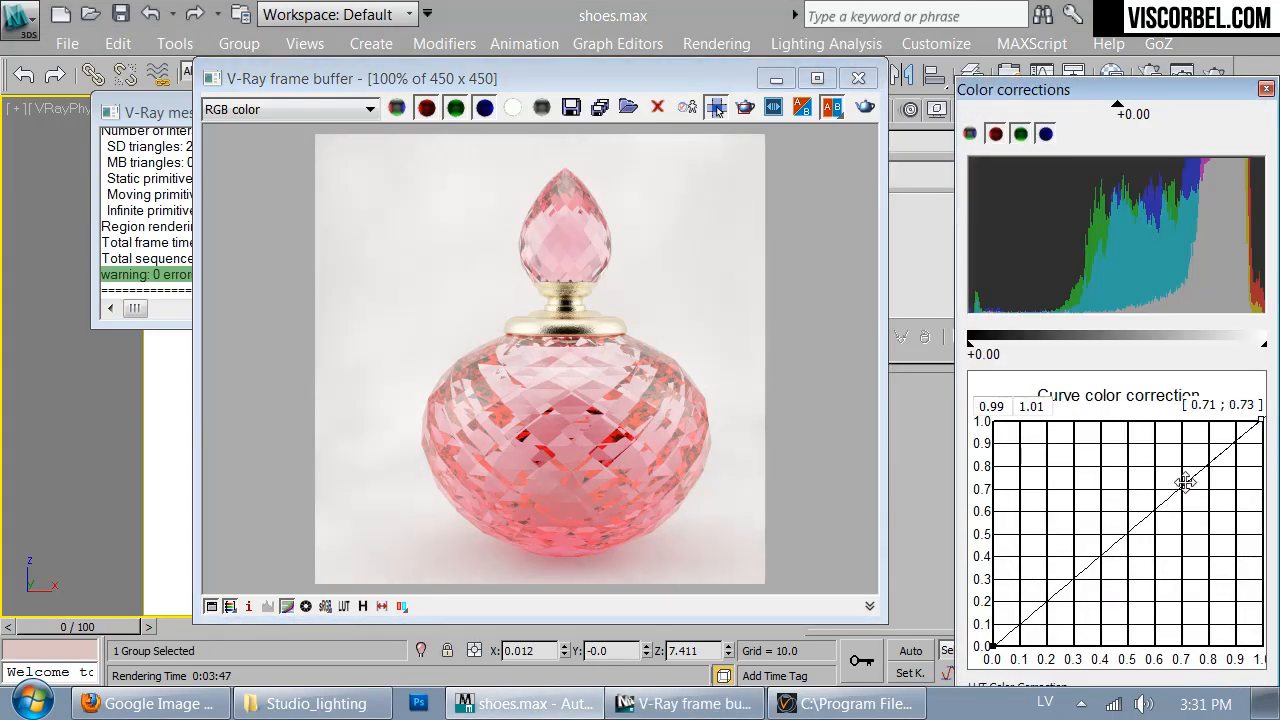
{"action": "left_click_drag", "start_coordinate": [1184, 482], "coordinate": [1181, 473]}
{"action": "left_click", "coordinate": [994, 646]}
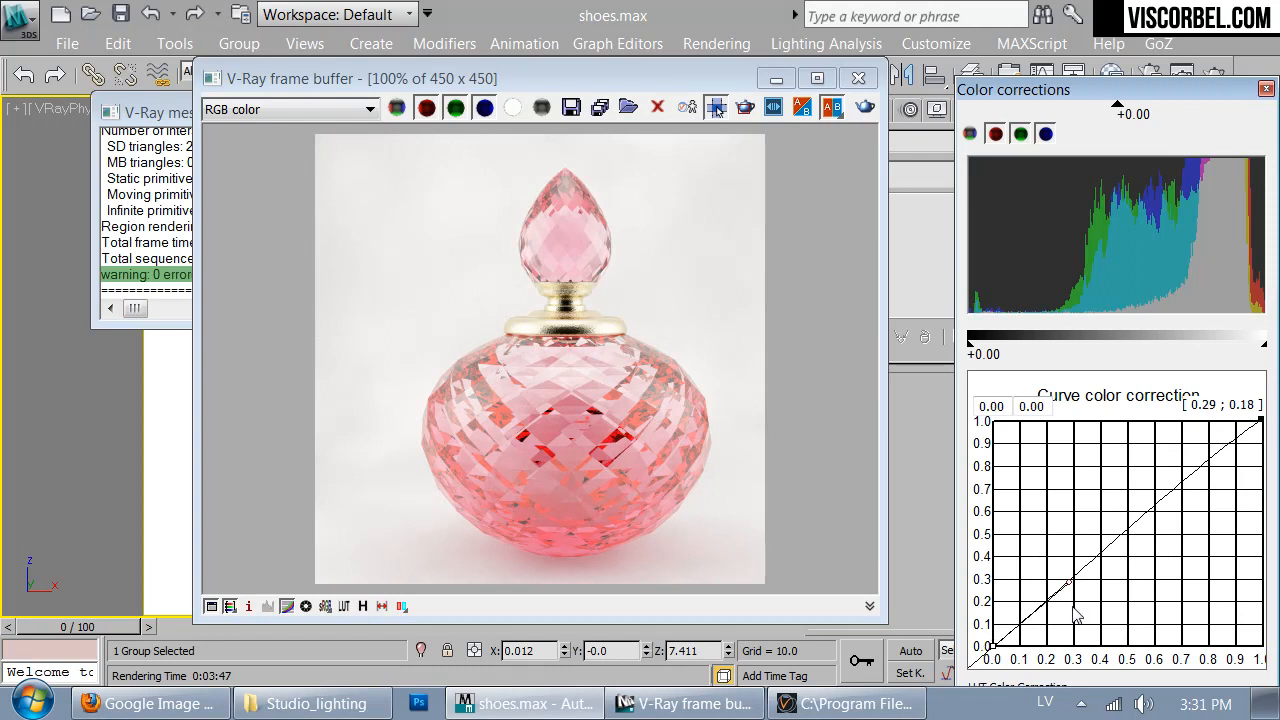
{"action": "left_click_drag", "start_coordinate": [1071, 585], "coordinate": [1090, 612]}
{"action": "left_click", "coordinate": [1257, 418]}
{"action": "left_click_drag", "start_coordinate": [1257, 418], "coordinate": [1168, 456]}
{"action": "left_click", "coordinate": [1167, 462]}
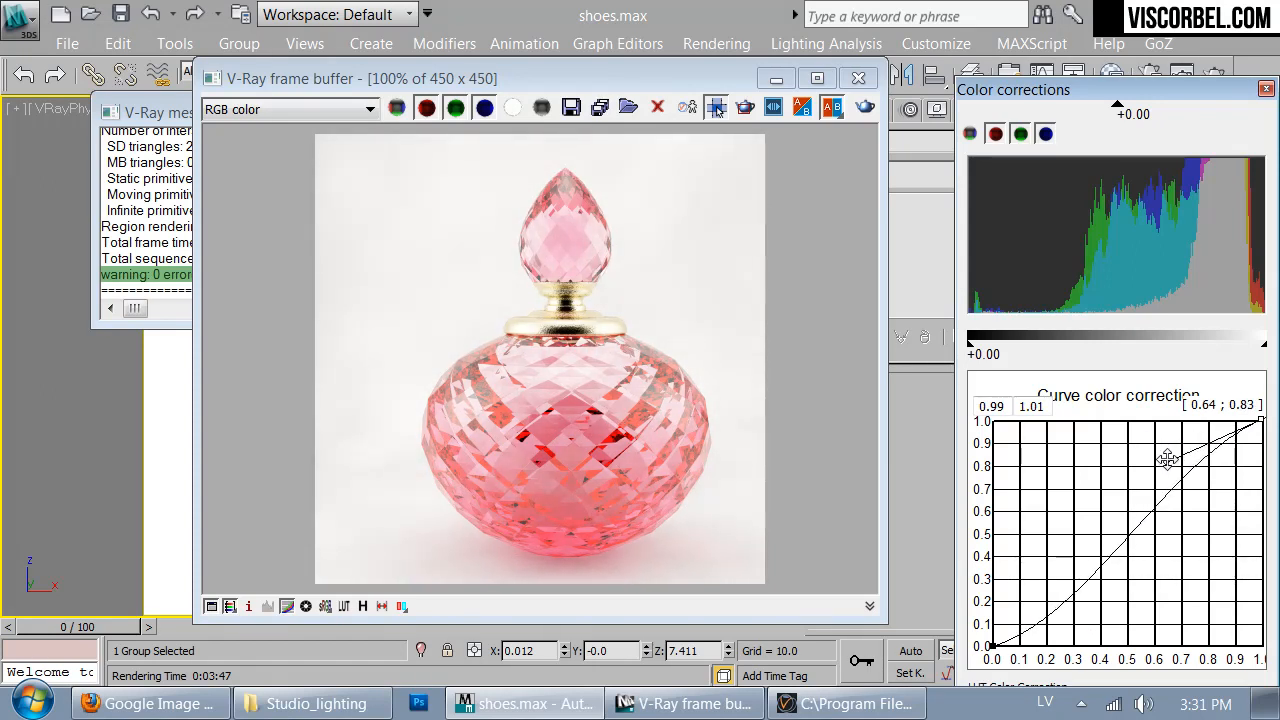
{"action": "left_click_drag", "start_coordinate": [997, 646], "coordinate": [1120, 622]}
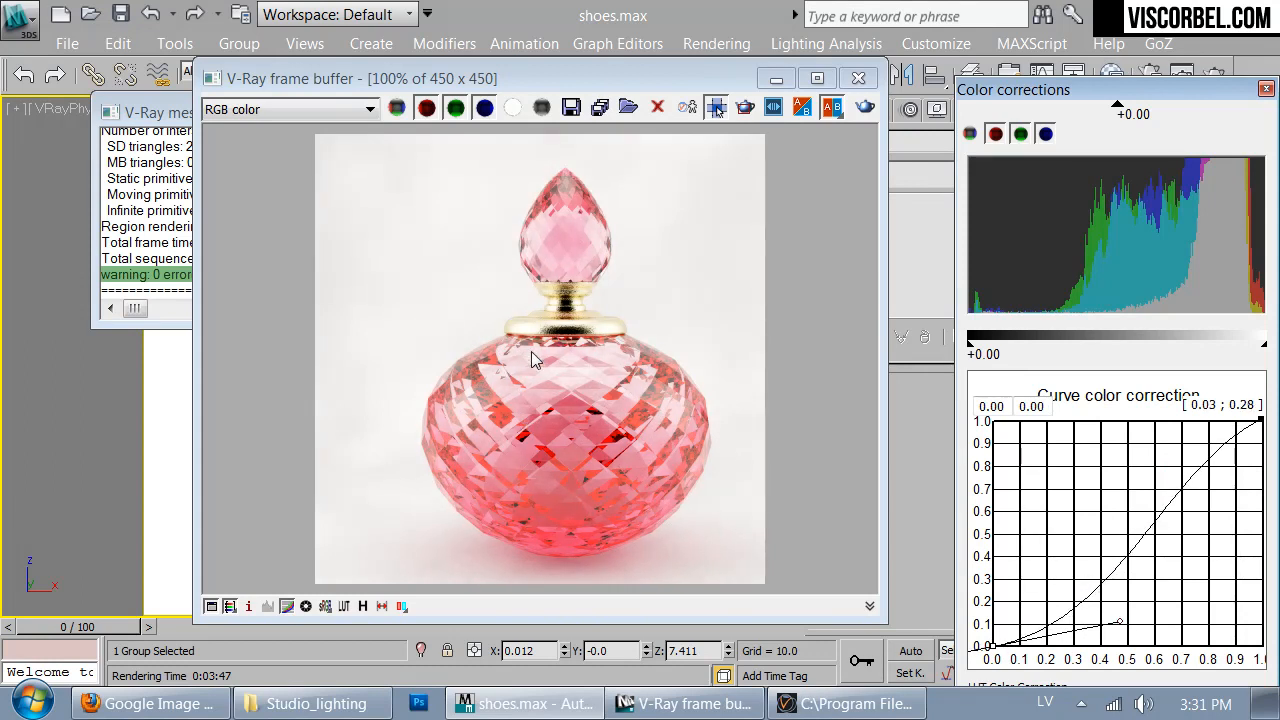
- Close the color corrections, switch off the curve correction for comparison, and close the render and message windows
{"action": "left_click", "coordinate": [563, 190]}
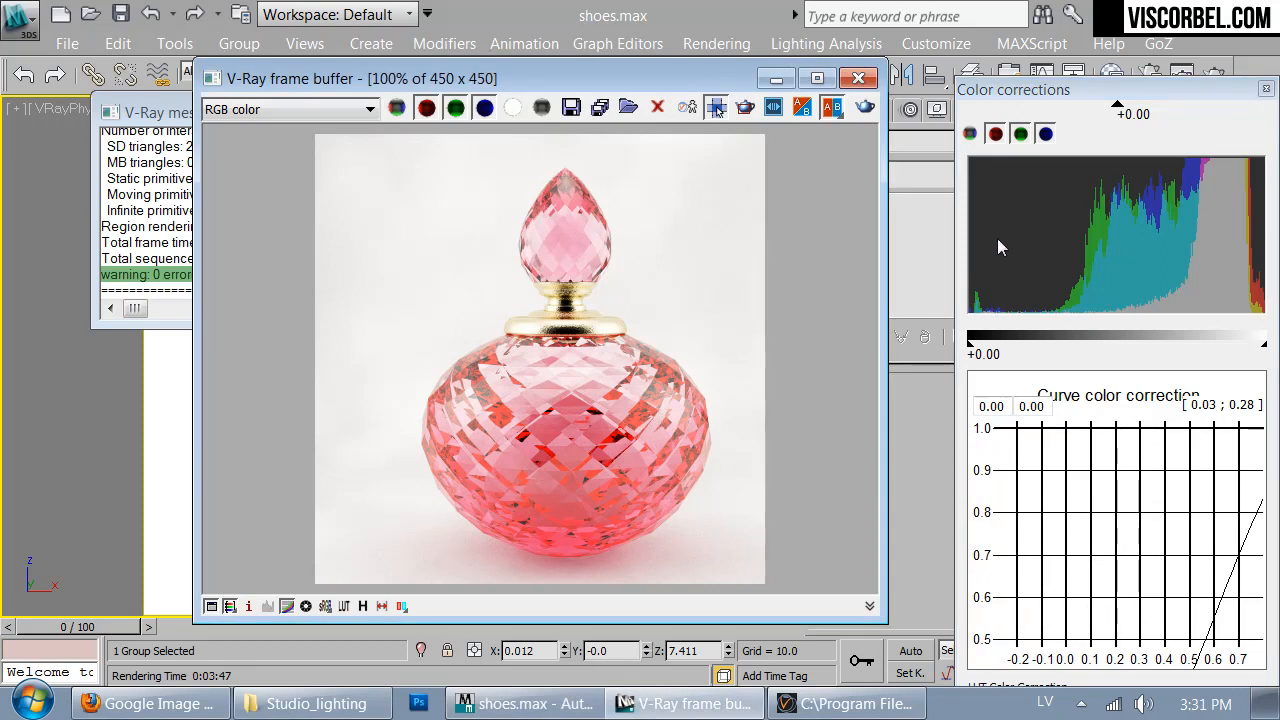
{"action": "left_click", "coordinate": [1266, 89]}
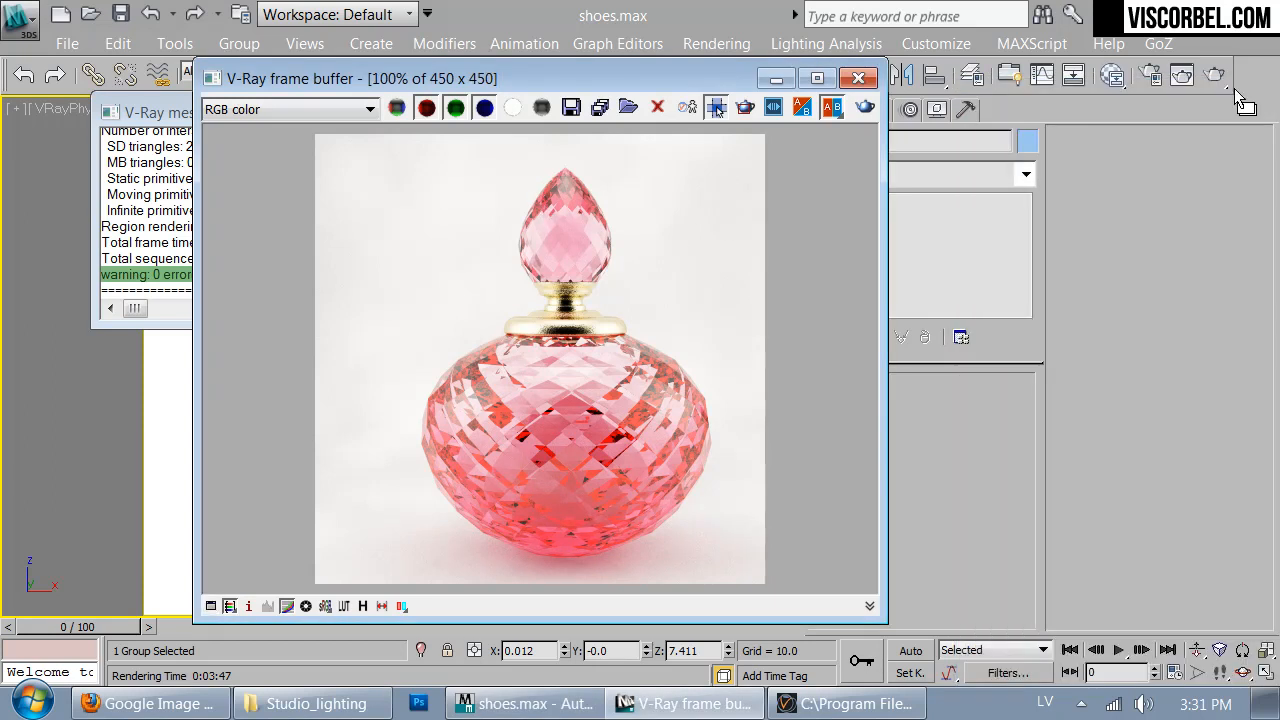
{"action": "left_click", "coordinate": [287, 606]}
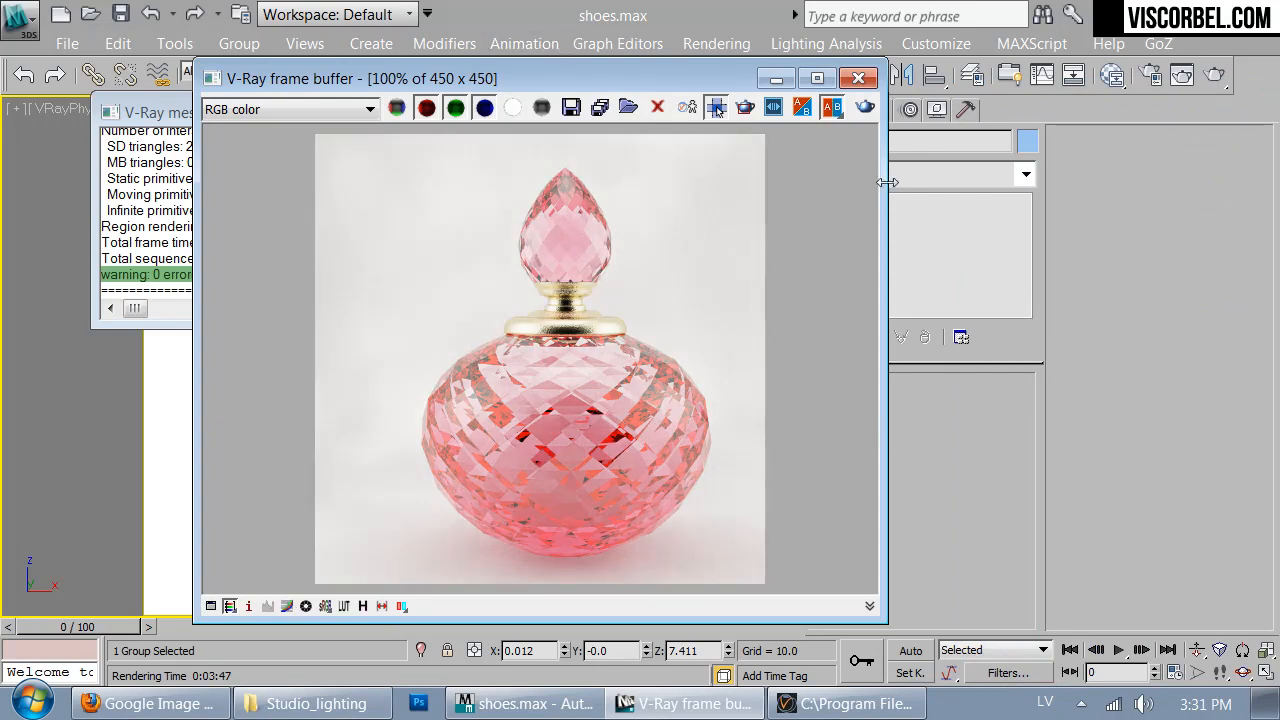
{"action": "left_click", "coordinate": [855, 84]}
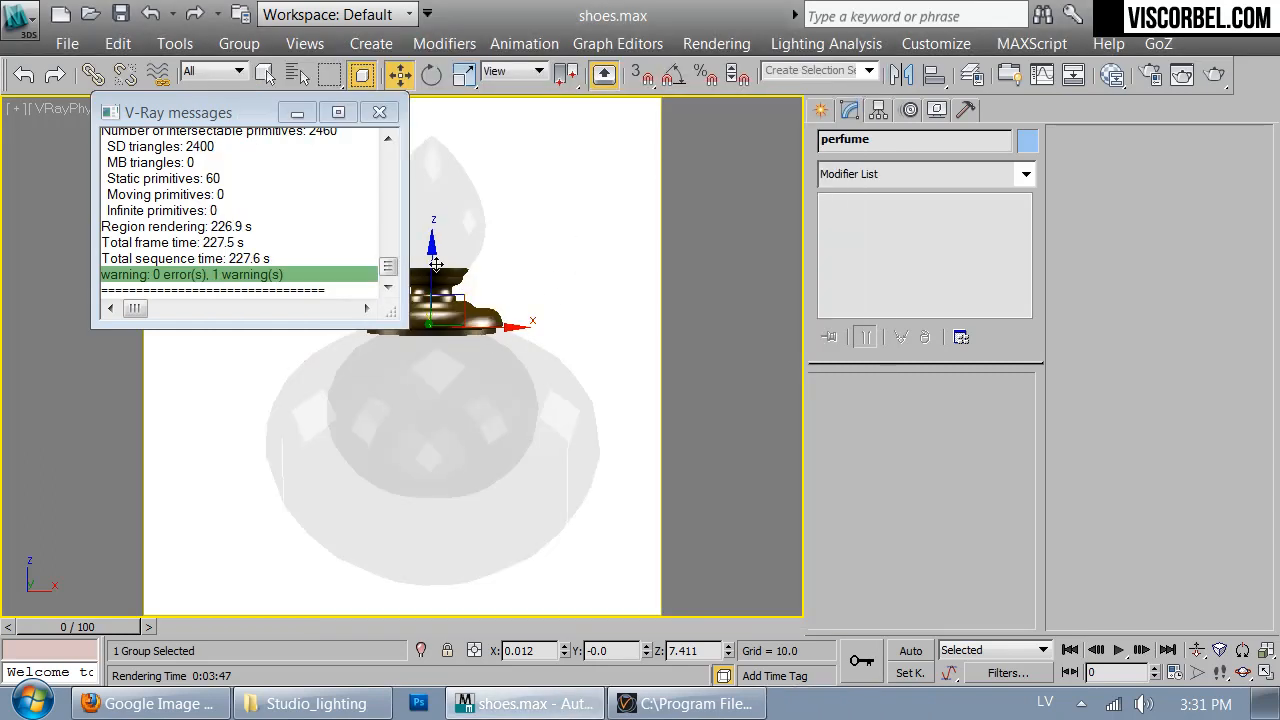
{"action": "left_click", "coordinate": [379, 112]}
- Delete the perfume bottle and the shoe group, leaving the light box setup in the perspective view
{"action": "key", "text": "Delete"}
{"action": "key", "text": "p"}
{"action": "scroll", "coordinate": [506, 400], "scroll_direction": "down", "scroll_amount": 6}
{"action": "left_click", "coordinate": [410, 297]}
{"action": "key", "text": "Delete"}
{"action": "scroll", "coordinate": [419, 332], "scroll_direction": "up", "scroll_amount": 4}
{"action": "middle_click_drag", "start_coordinate": [419, 332], "coordinate": [380, 322], "text": "alt"}
- Set the Adaptive DMC image sampler's max subdivs to 50 in the render setup
{"action": "left_click", "coordinate": [1149, 74]}
{"action": "left_click", "coordinate": [310, 84]}
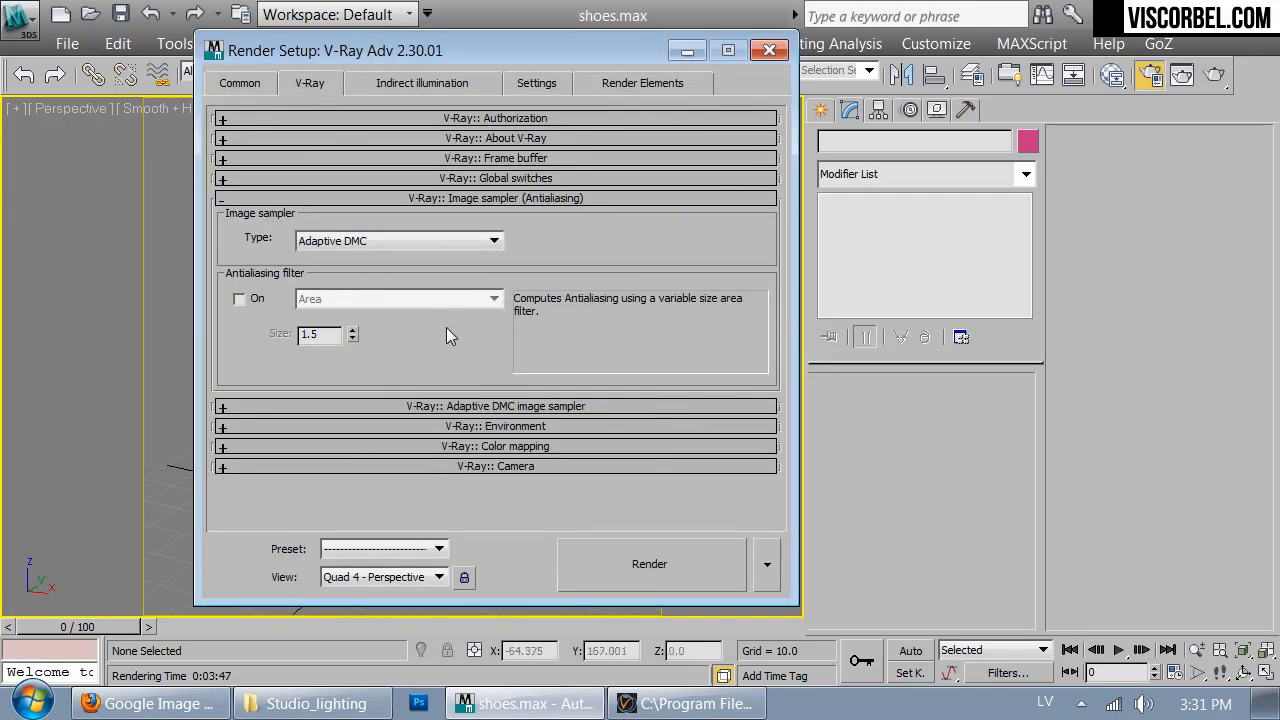
{"action": "left_click", "coordinate": [428, 406]}
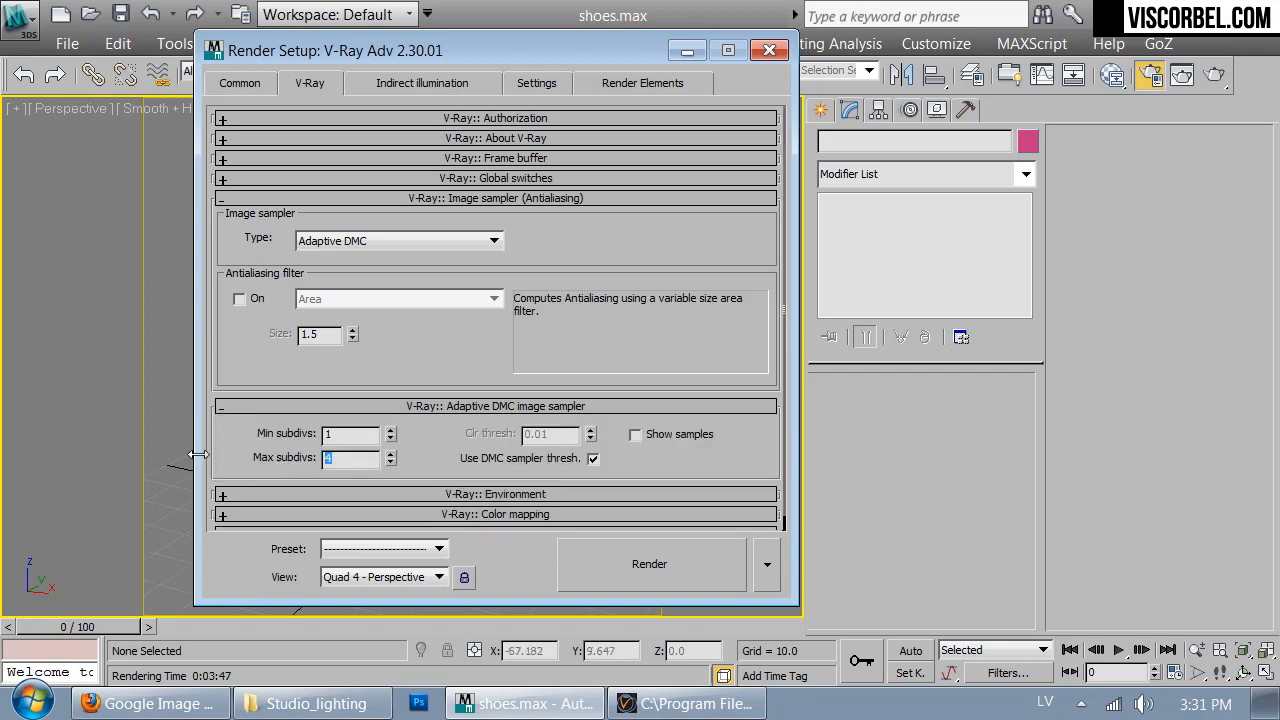
{"action": "type", "text": "50"}
{"action": "key", "text": "Return"}
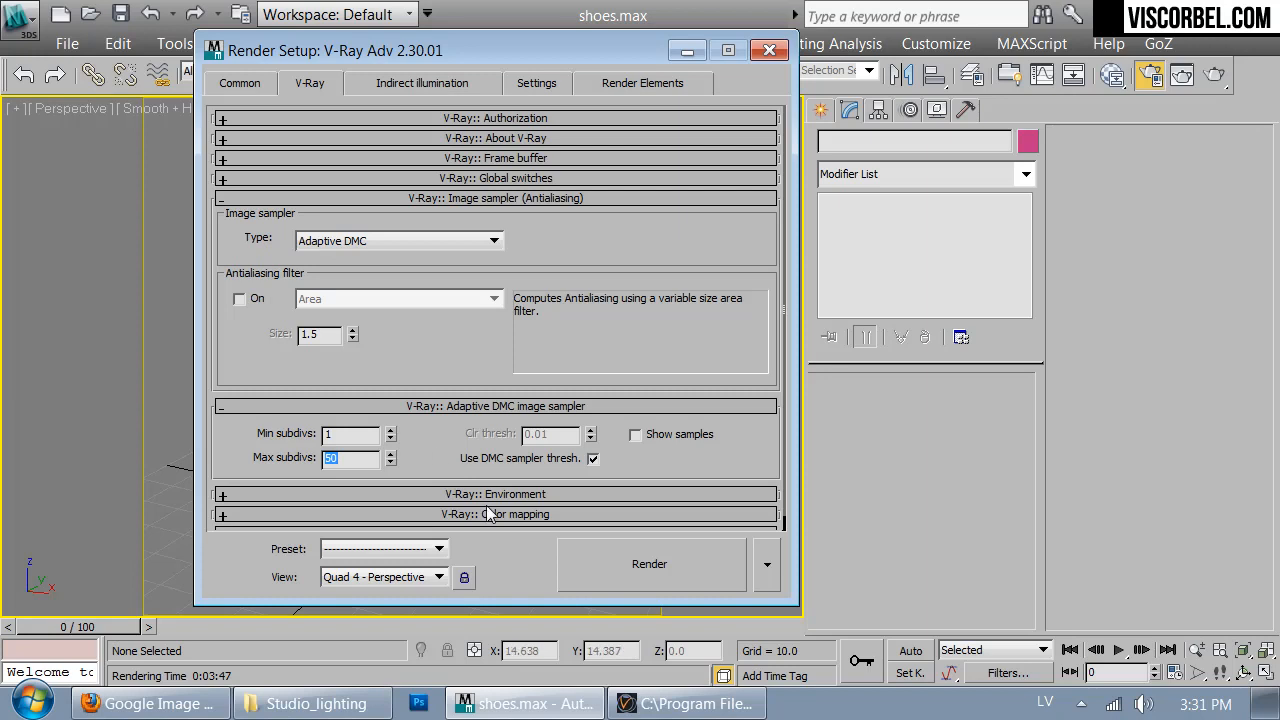
- Enable the antialiasing filter, choose Mitchell-Netravali, and set its blur to 0.25
{"action": "left_click", "coordinate": [239, 298]}
{"action": "left_click", "coordinate": [325, 300]}
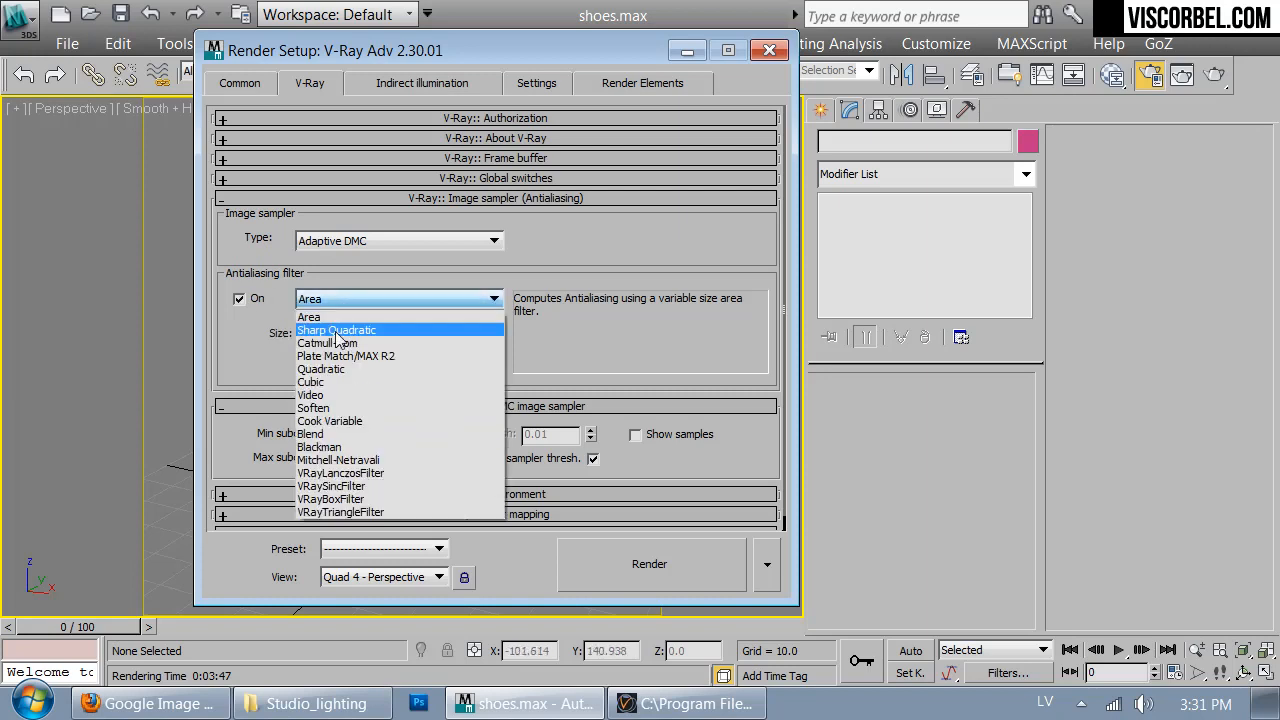
{"action": "left_click", "coordinate": [332, 452]}
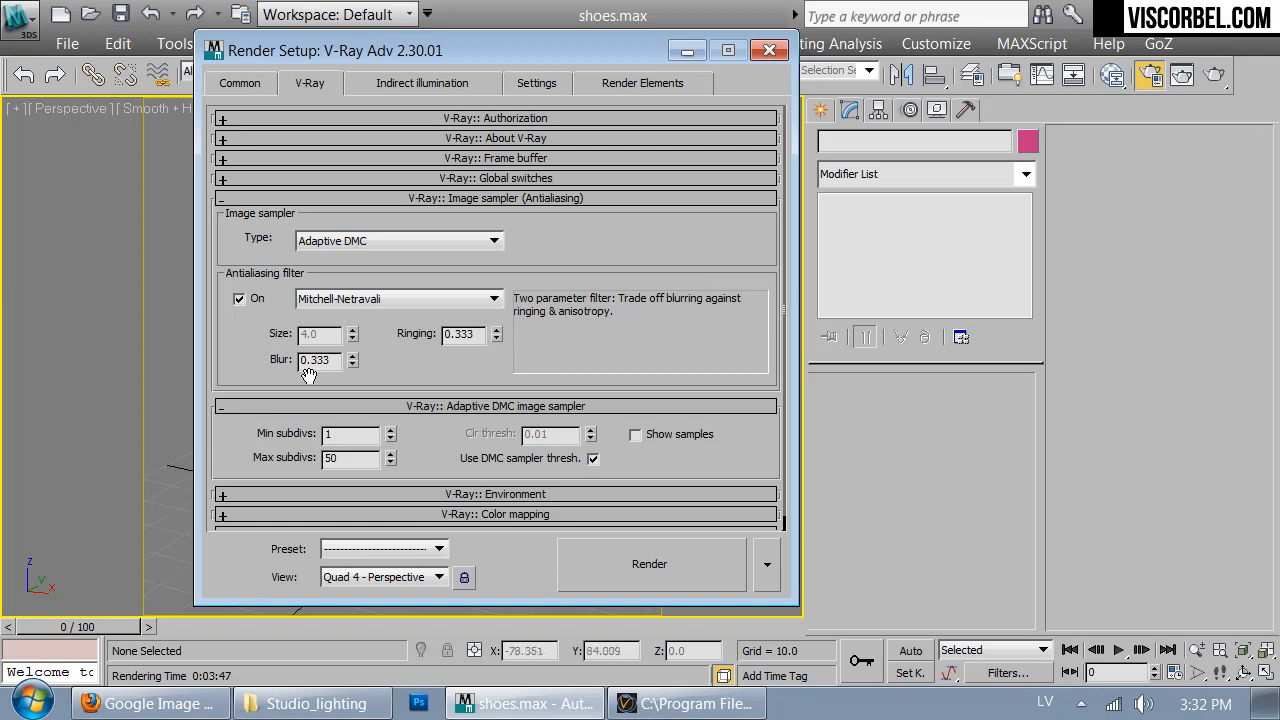
{"action": "type", "text": "25"}
{"action": "key", "text": "Return"}
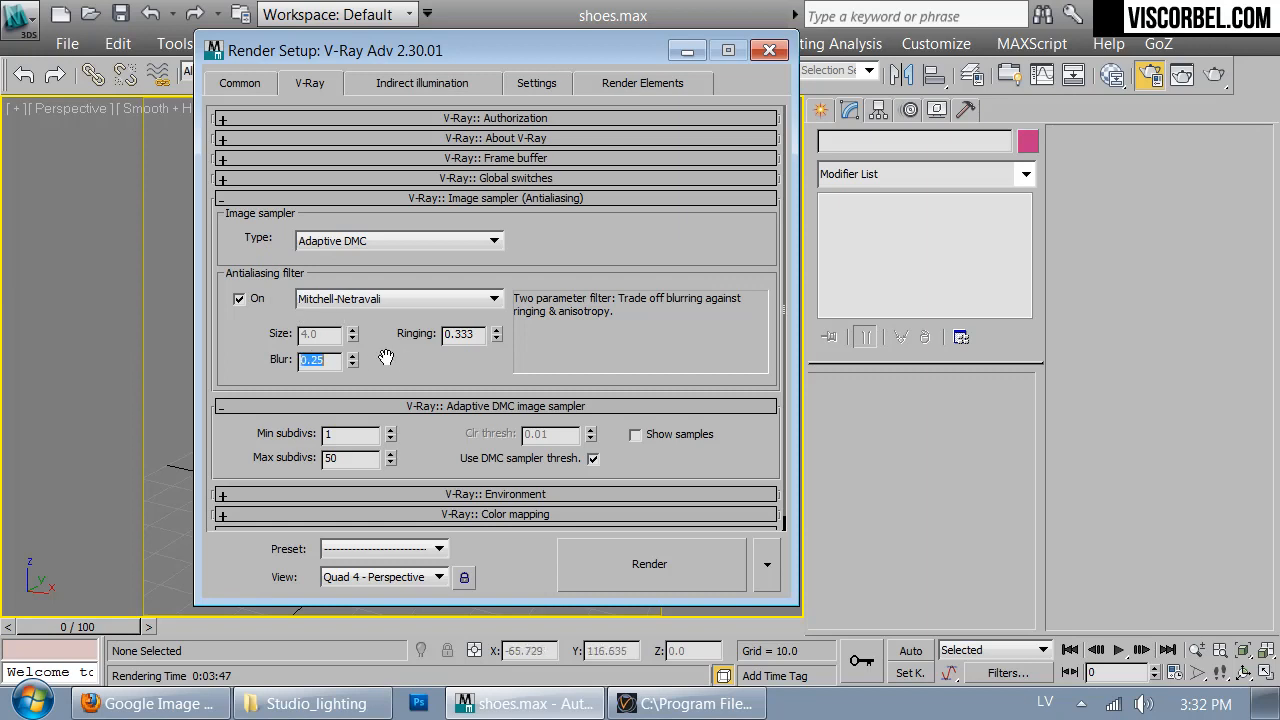
- Set the indirect illumination's irradiance map preset to Low
{"action": "left_click", "coordinate": [413, 83]}
{"action": "left_click", "coordinate": [503, 396]}
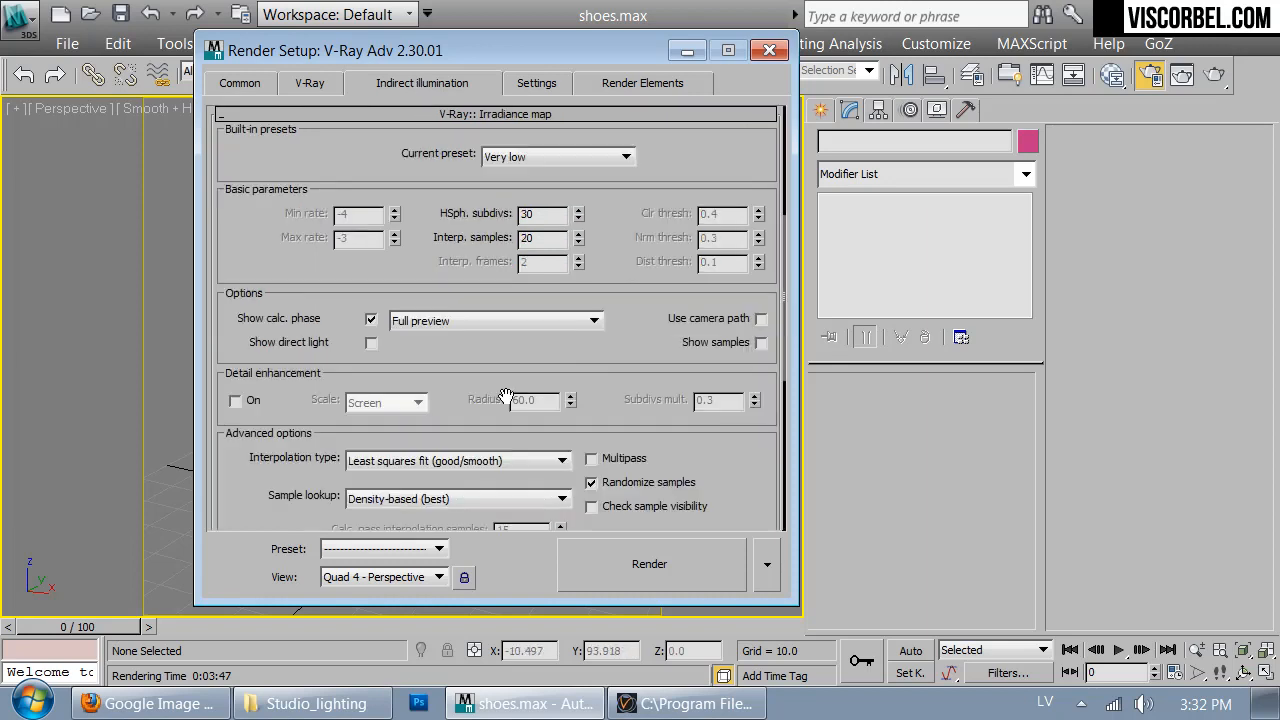
{"action": "left_click", "coordinate": [537, 156]}
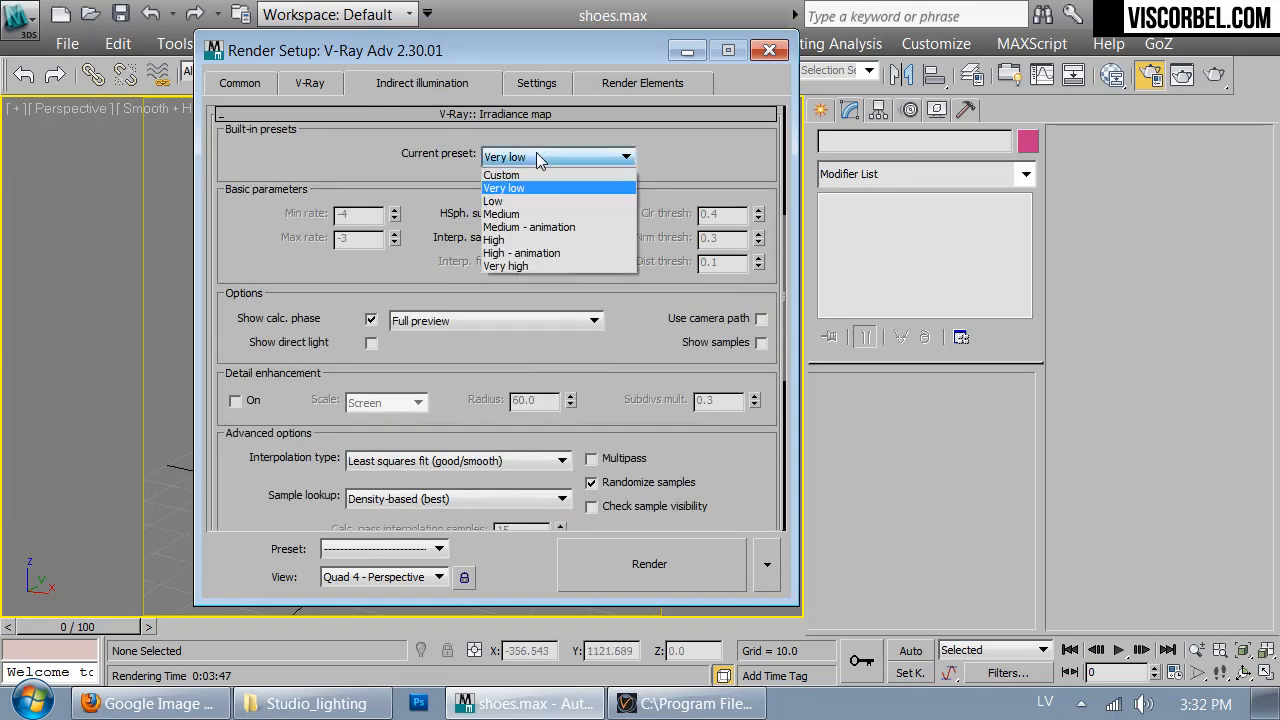
{"action": "left_click", "coordinate": [506, 201]}
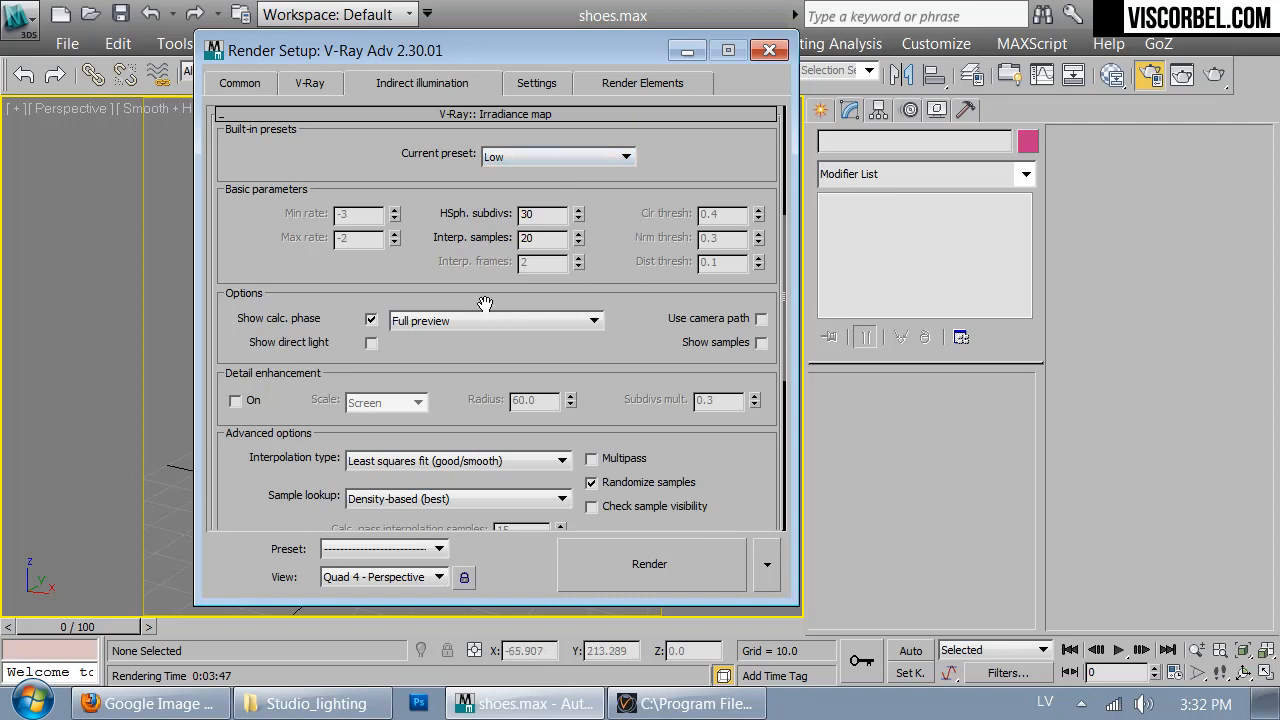
- Set the irradiance map's HSph. subdivs to 70 and its interpolation samples to 40
{"action": "left_click_drag", "start_coordinate": [530, 216], "coordinate": [410, 210]}
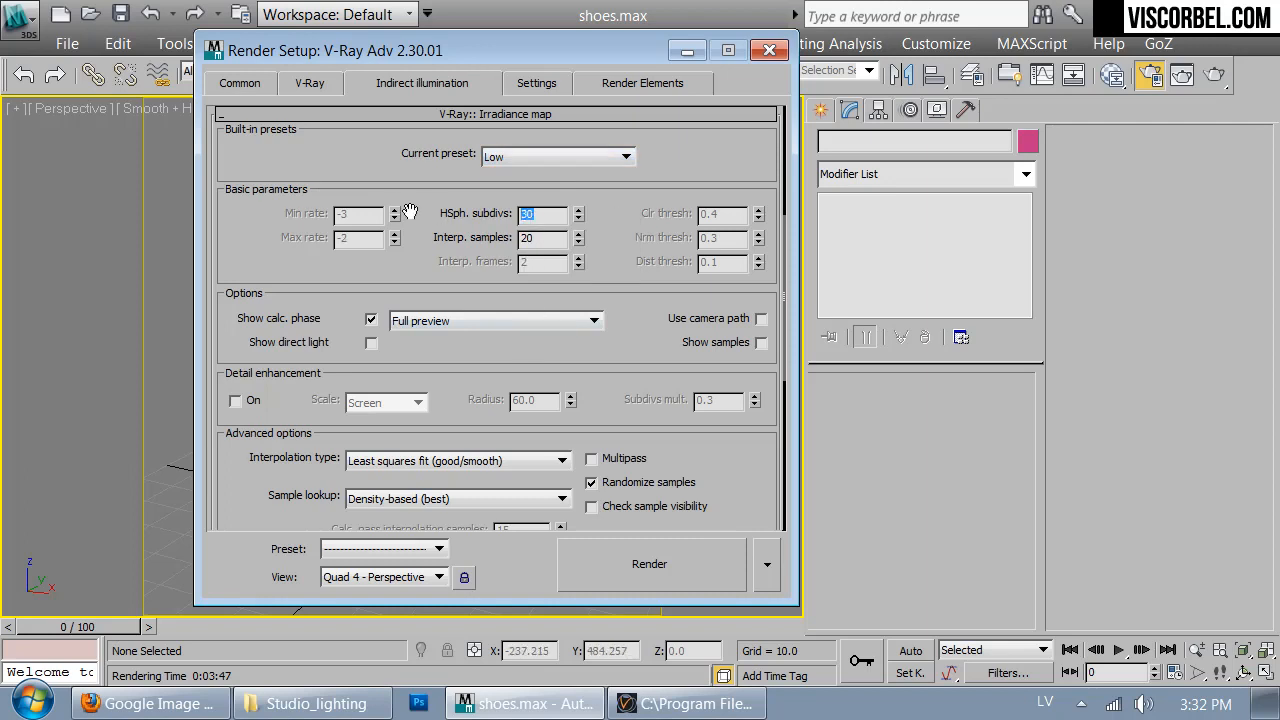
{"action": "type", "text": "60"}
{"action": "left_click_drag", "start_coordinate": [530, 242], "coordinate": [433, 243]}
{"action": "type", "text": "40"}
{"action": "key", "text": "Return"}
{"action": "left_click_drag", "start_coordinate": [545, 216], "coordinate": [484, 219]}
{"action": "type", "text": "70"}
{"action": "key", "text": "Return"}
- Set the light cache subdivs to 1000 and enable its pre-filter
{"action": "scroll", "coordinate": [640, 320], "scroll_direction": "down", "scroll_amount": 5}
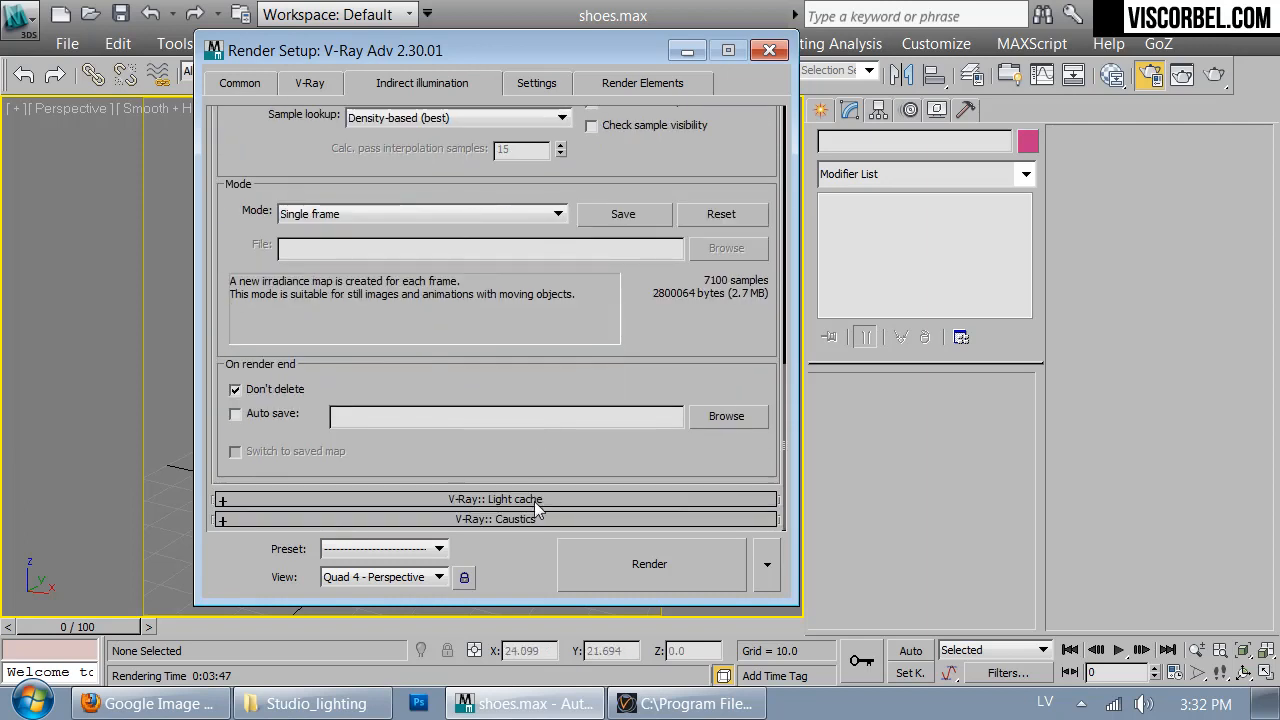
{"action": "left_click", "coordinate": [535, 500]}
{"action": "double_click", "coordinate": [416, 158]}
{"action": "type", "text": "1000"}
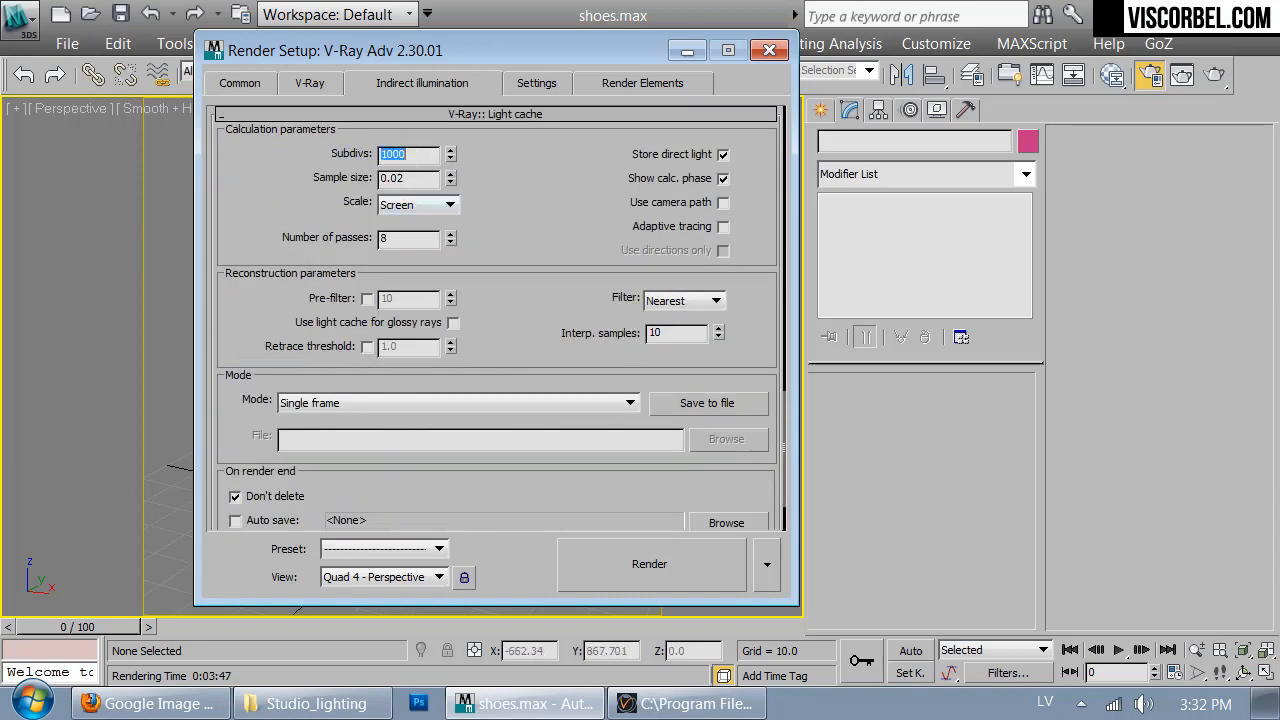
{"action": "left_click", "coordinate": [367, 298]}
- Set the light cache pre-filter value to 100
{"action": "double_click", "coordinate": [410, 298]}
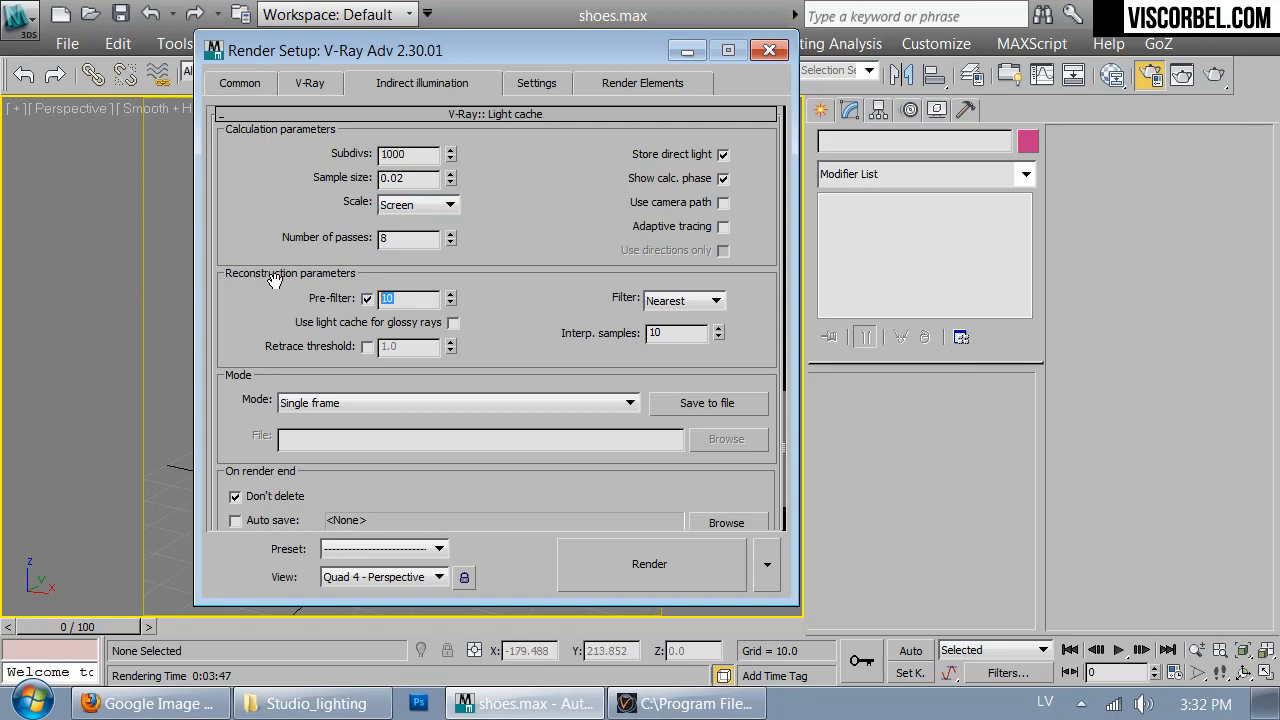
{"action": "type", "text": "100"}
- Set the DMC sampler's adaptive amount to 0.7 and its noise threshold to 0.008
{"action": "left_click", "coordinate": [545, 84]}
{"action": "double_click", "coordinate": [390, 143]}
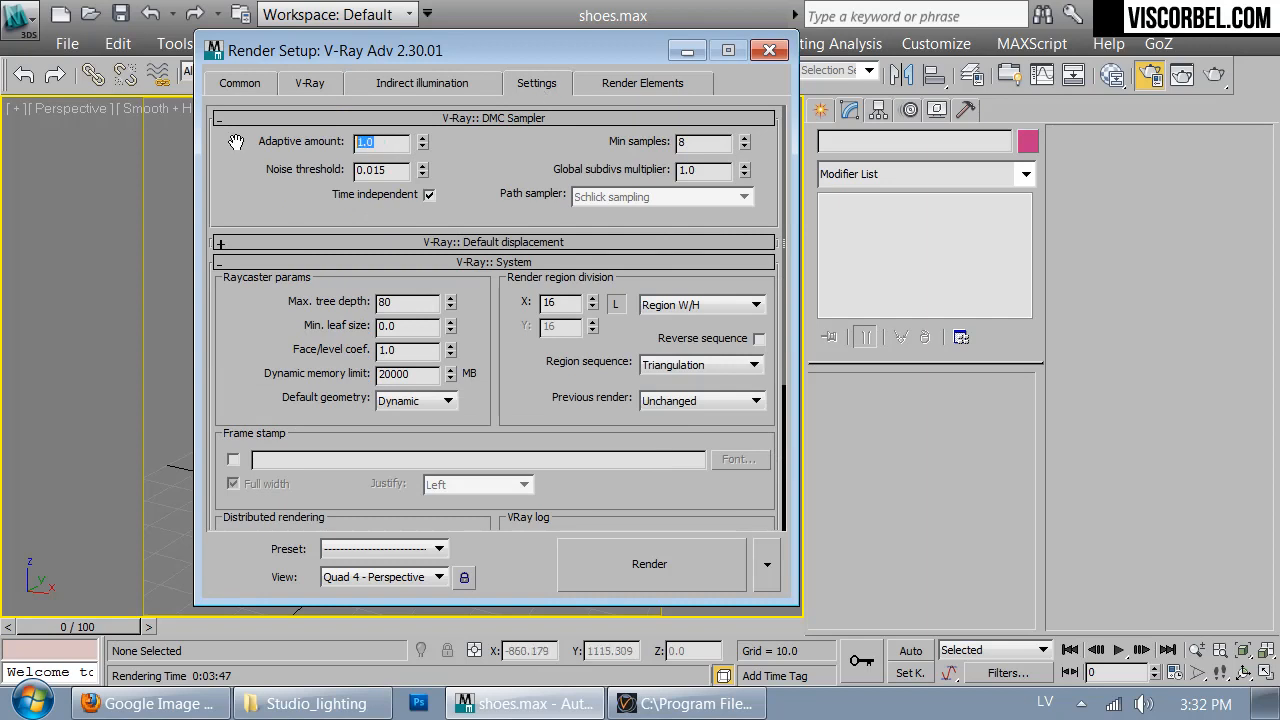
{"action": "type", "text": ".87"}
{"action": "key", "text": "Return"}
{"action": "double_click", "coordinate": [374, 171]}
{"action": "type", "text": "0.008"}
{"action": "key", "text": "Return"}
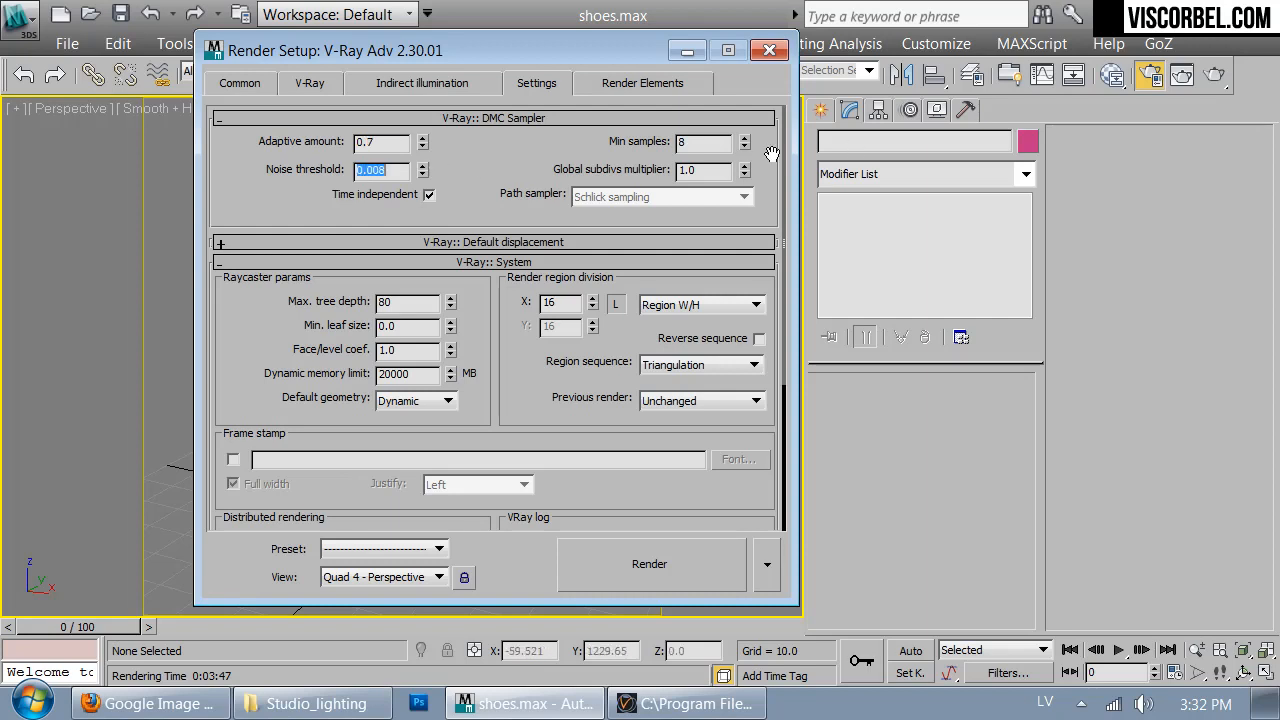
- Check the light cache, image sampler and output size settings, and close the render setup
{"action": "left_click", "coordinate": [416, 86]}
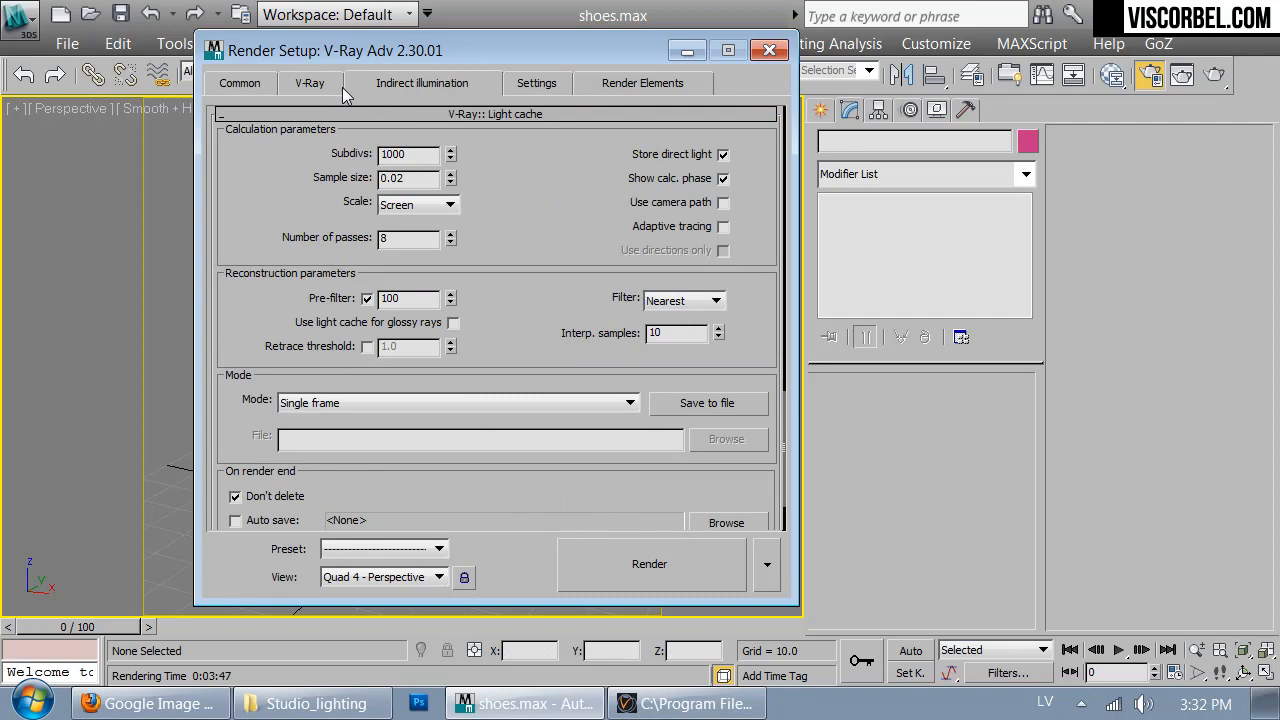
{"action": "left_click", "coordinate": [312, 86]}
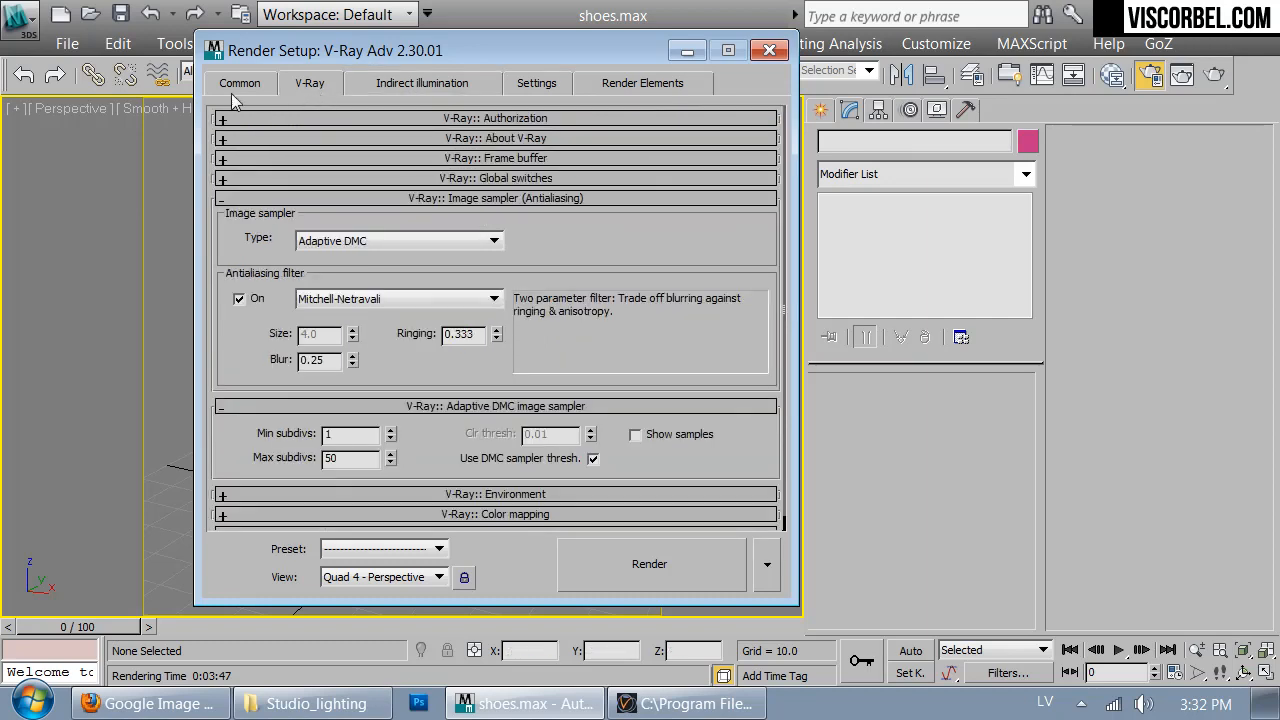
{"action": "left_click", "coordinate": [236, 87]}
{"action": "left_click_drag", "start_coordinate": [729, 388], "coordinate": [571, 251]}
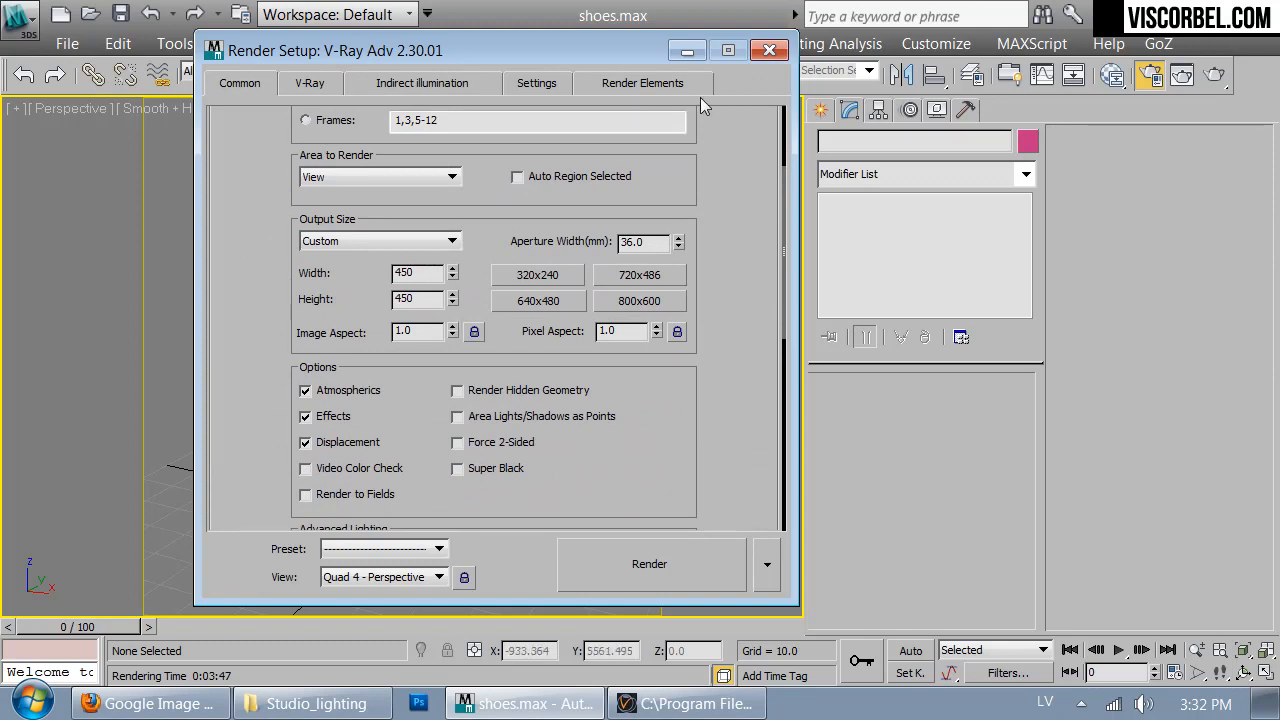
{"action": "left_click", "coordinate": [770, 50]}
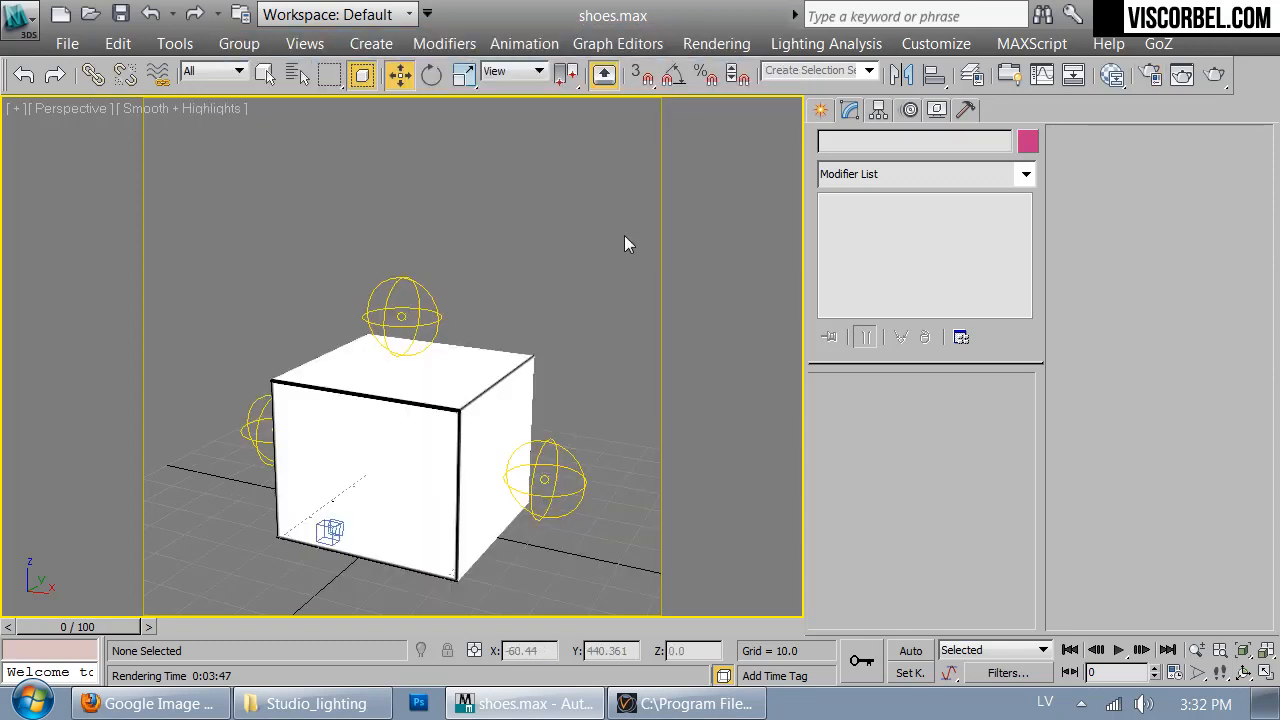
- Save the scene under a new name starting with "Light" in the Scenes folder of Studio_lighting
{"action": "left_click", "coordinate": [8, 12]}
{"action": "left_click", "coordinate": [100, 260]}
{"action": "left_click", "coordinate": [163, 96]}
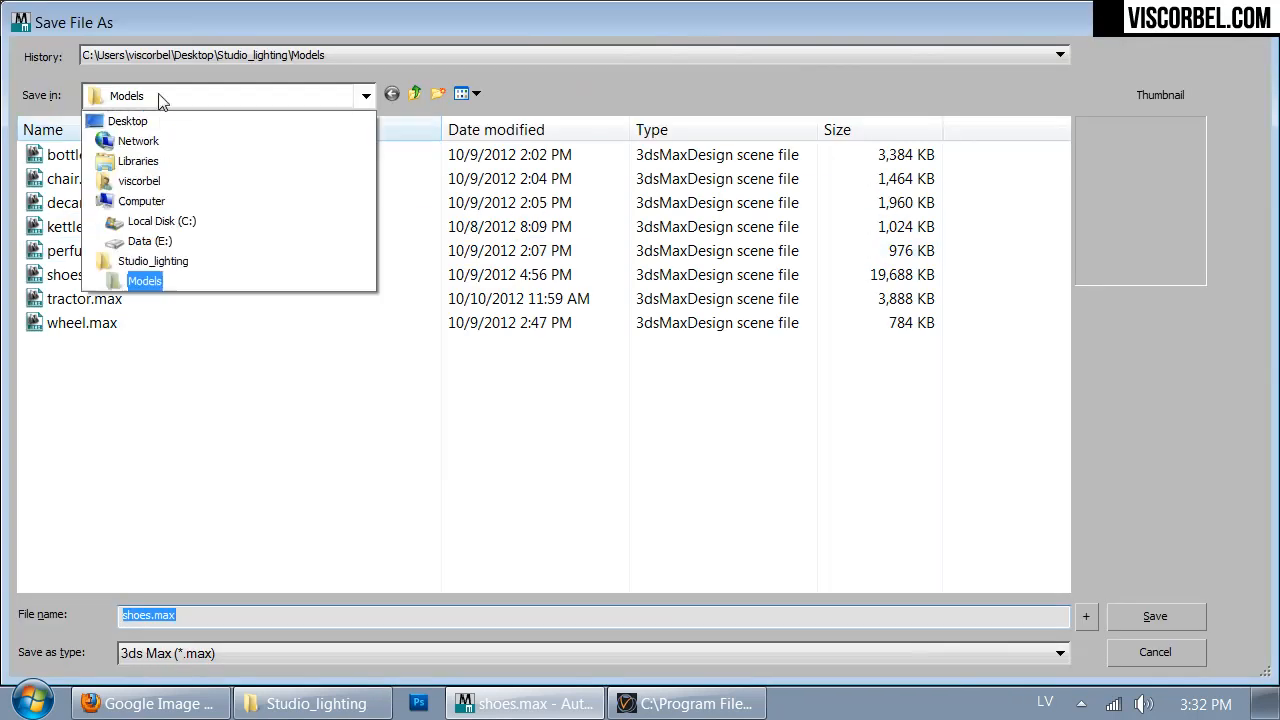
{"action": "left_click", "coordinate": [145, 260]}
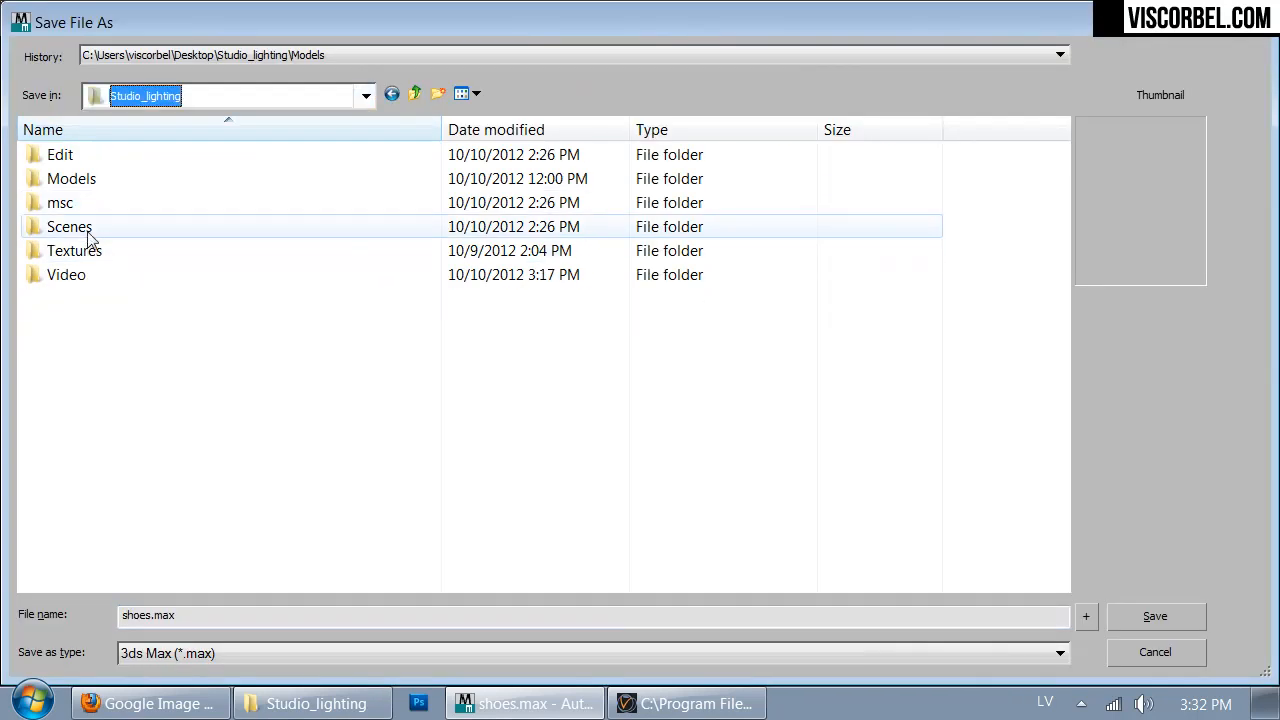
{"action": "double_click", "coordinate": [88, 232]}
{"action": "double_click", "coordinate": [240, 612]}
{"action": "type", "text": "Light"}
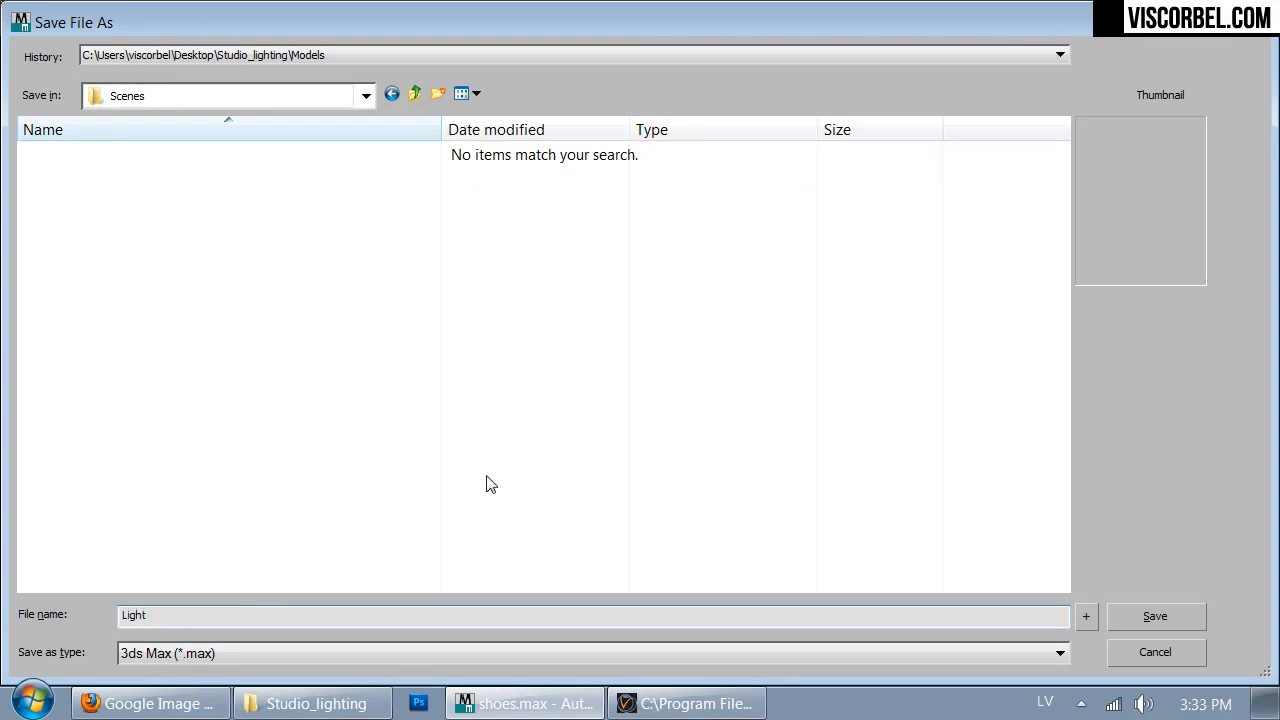